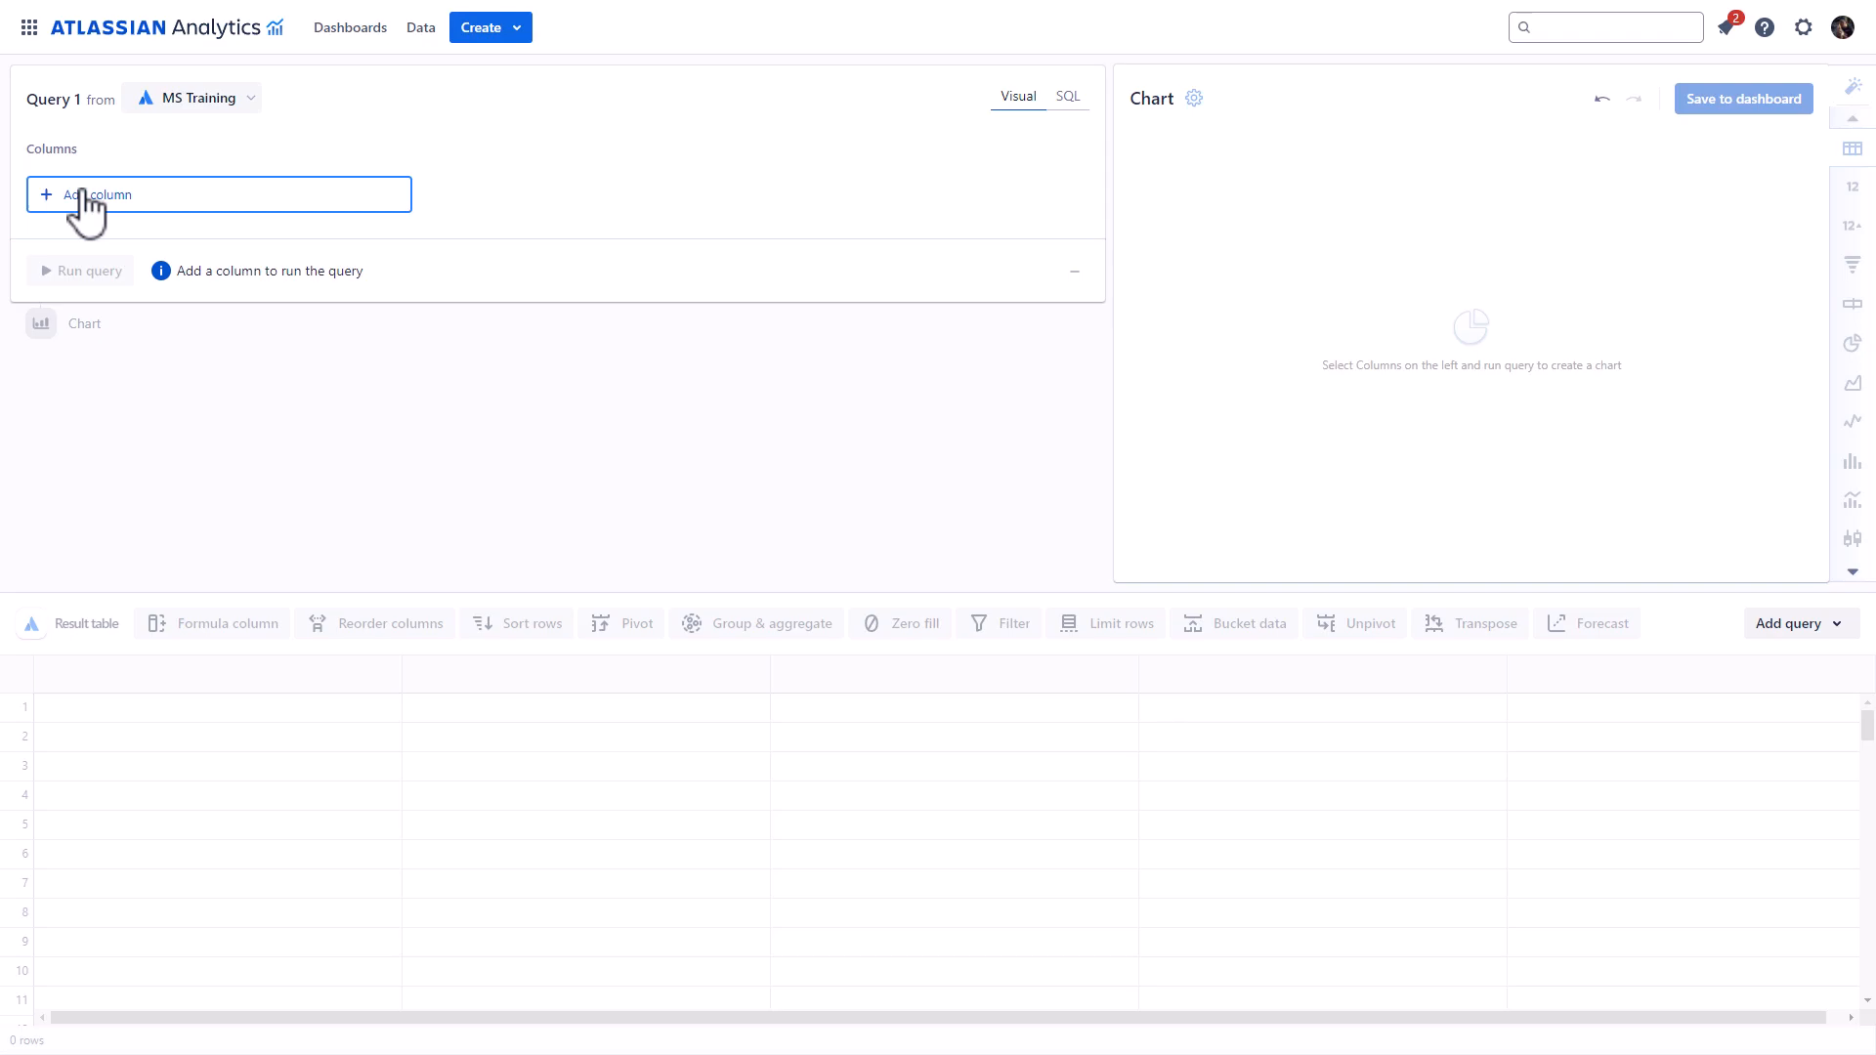
# Add the Issue ID, Issue key and Summary columns from the Issue table to Query 1, with Issue ID set to Group.
pyautogui.click(84, 199)
pyautogui.scroll(3, 84, 488)
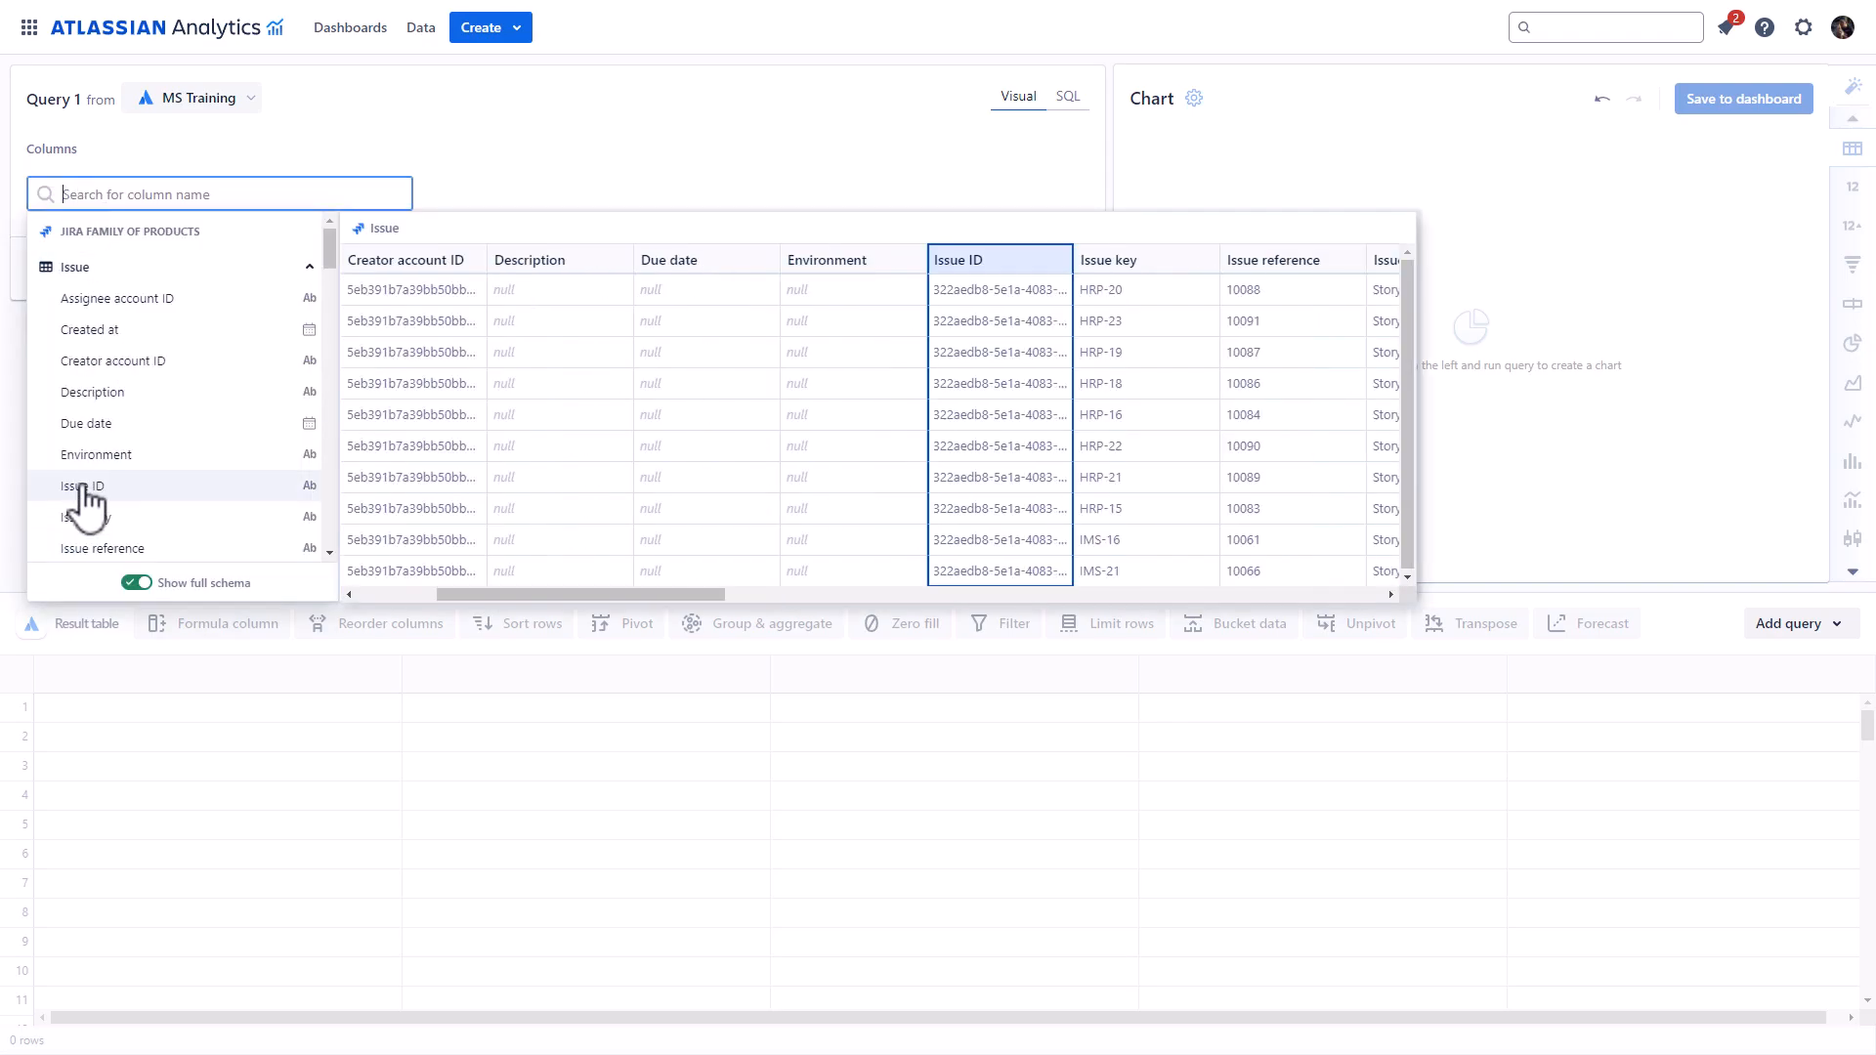
pyautogui.click(84, 503)
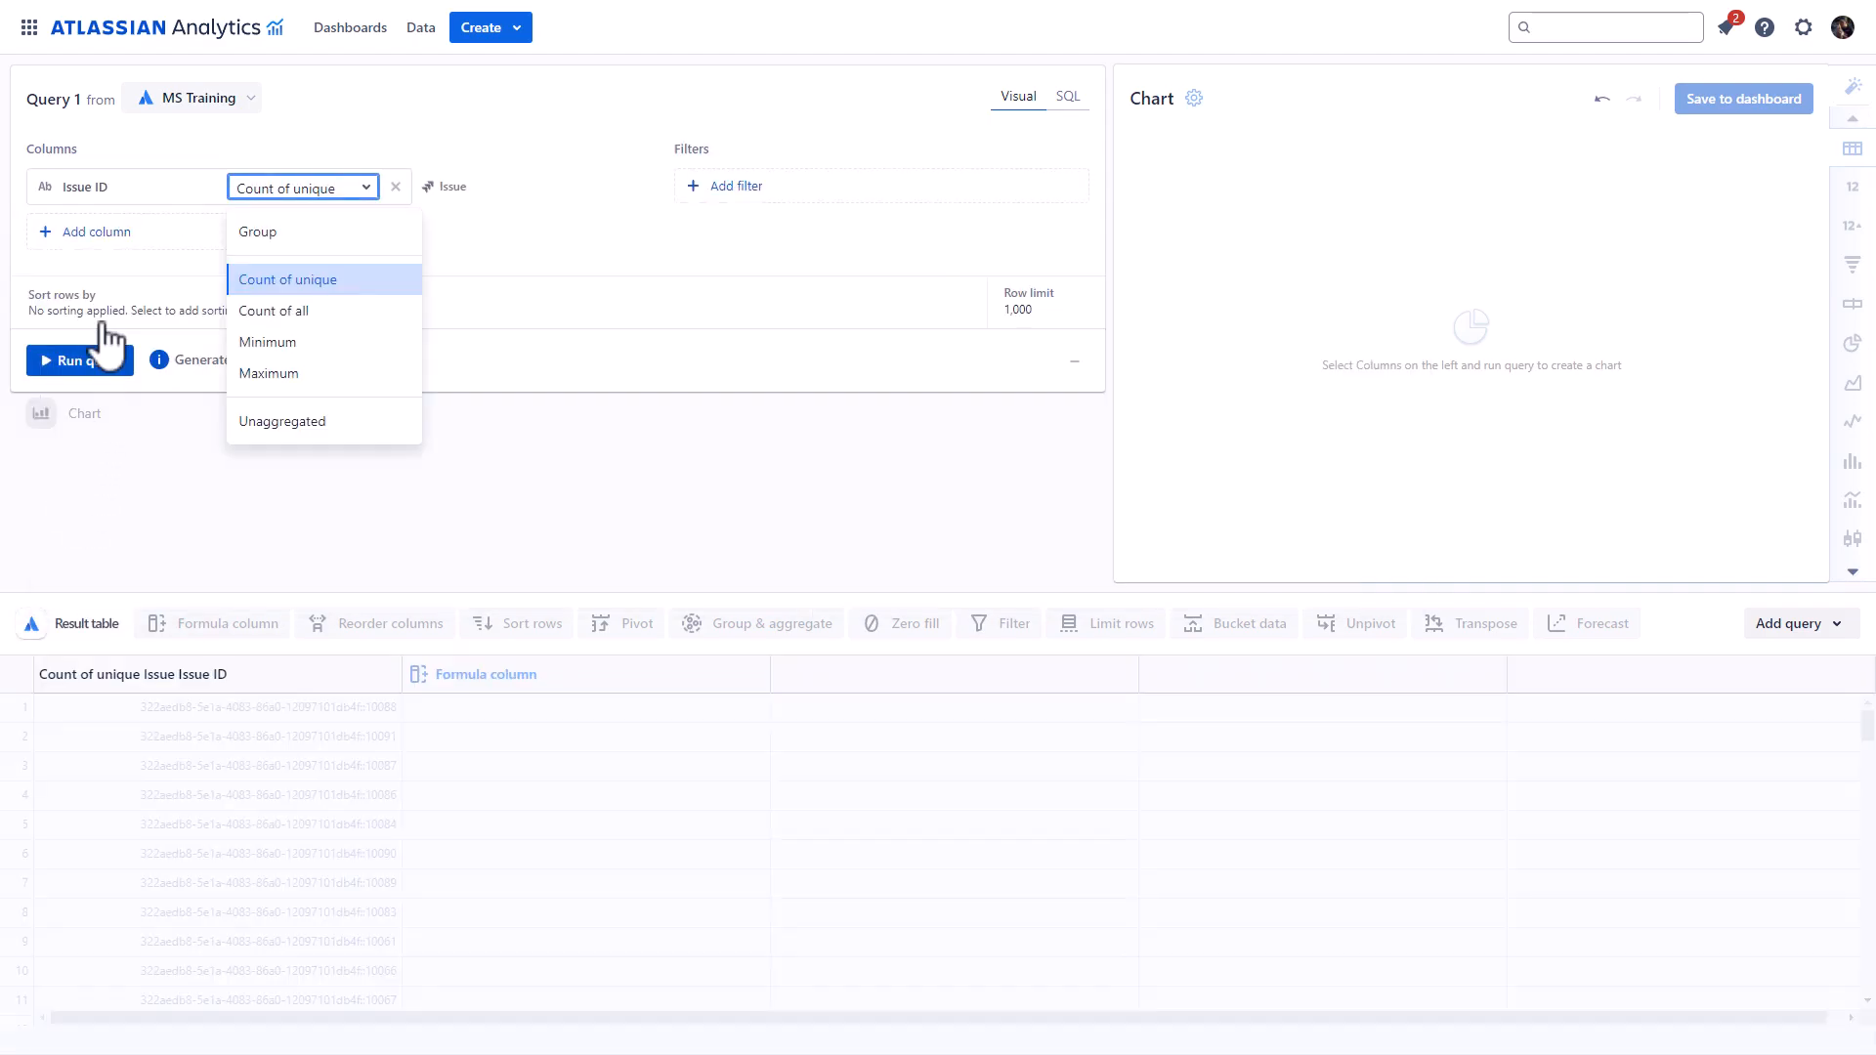
pyautogui.click(273, 233)
pyautogui.click(78, 234)
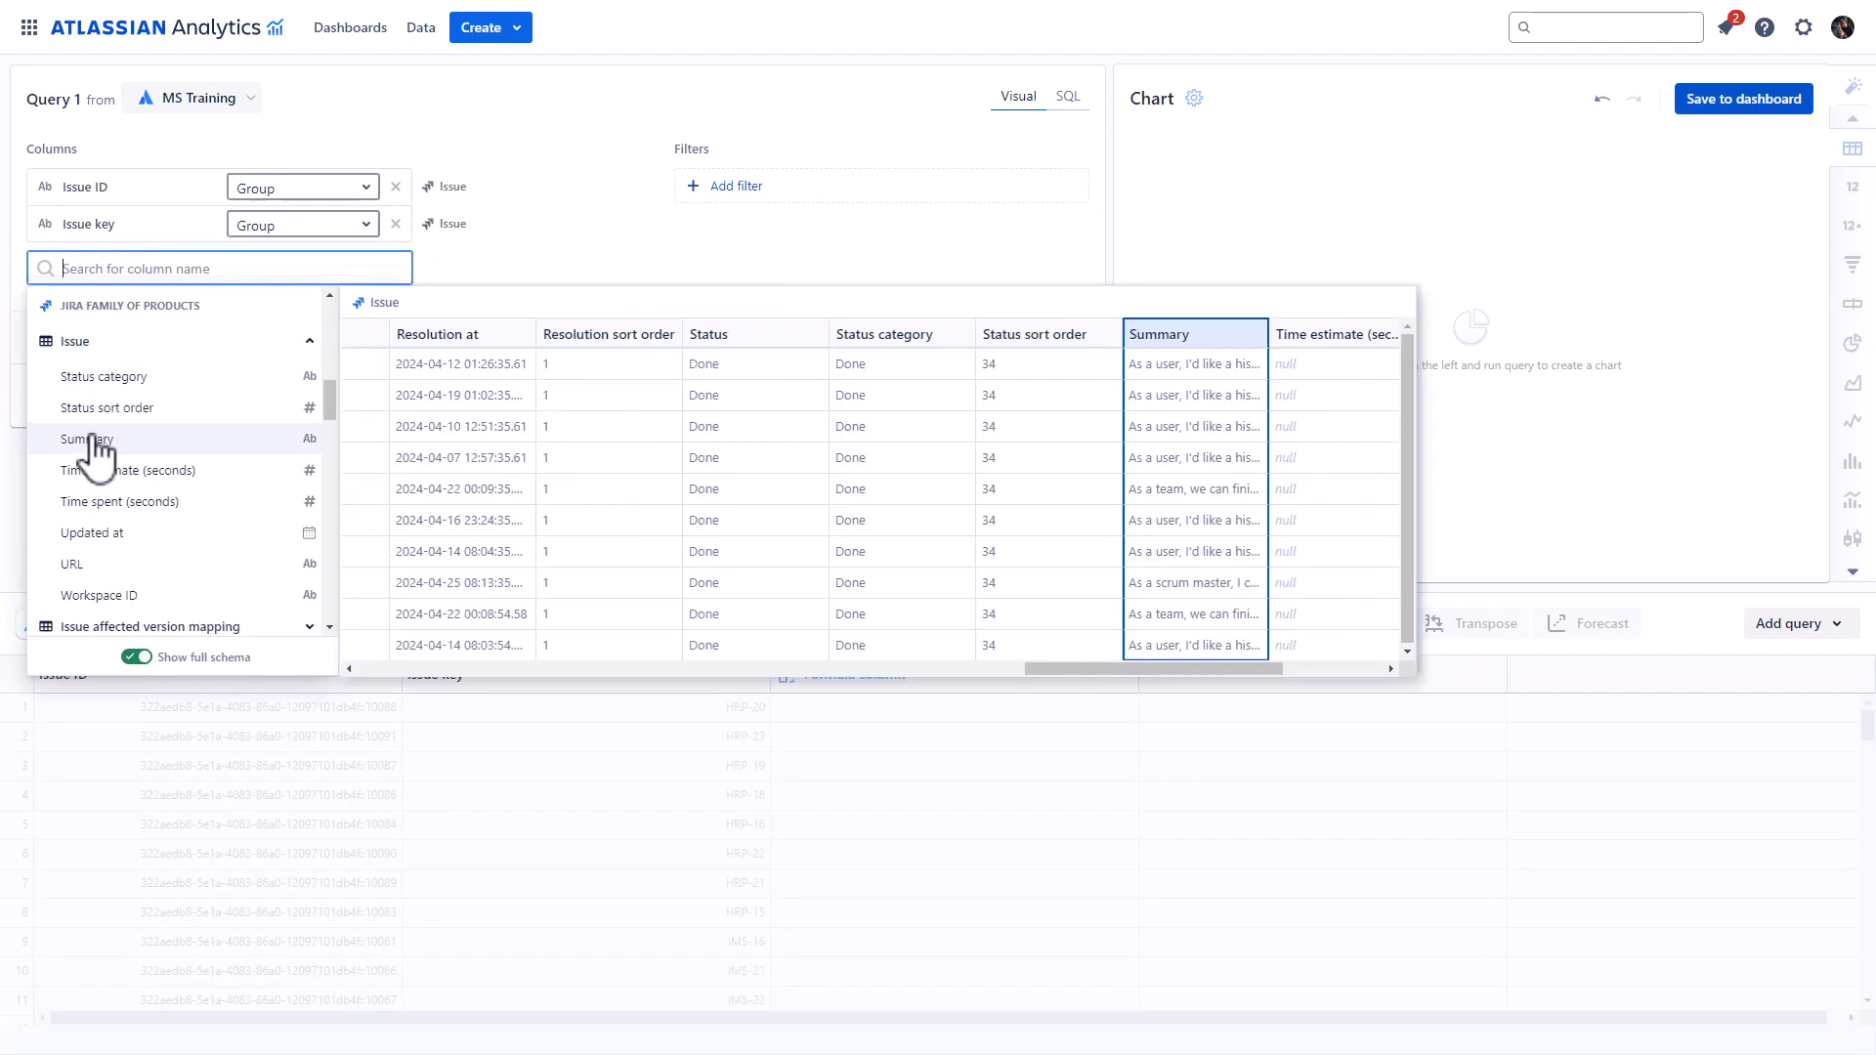
pyautogui.click(95, 441)
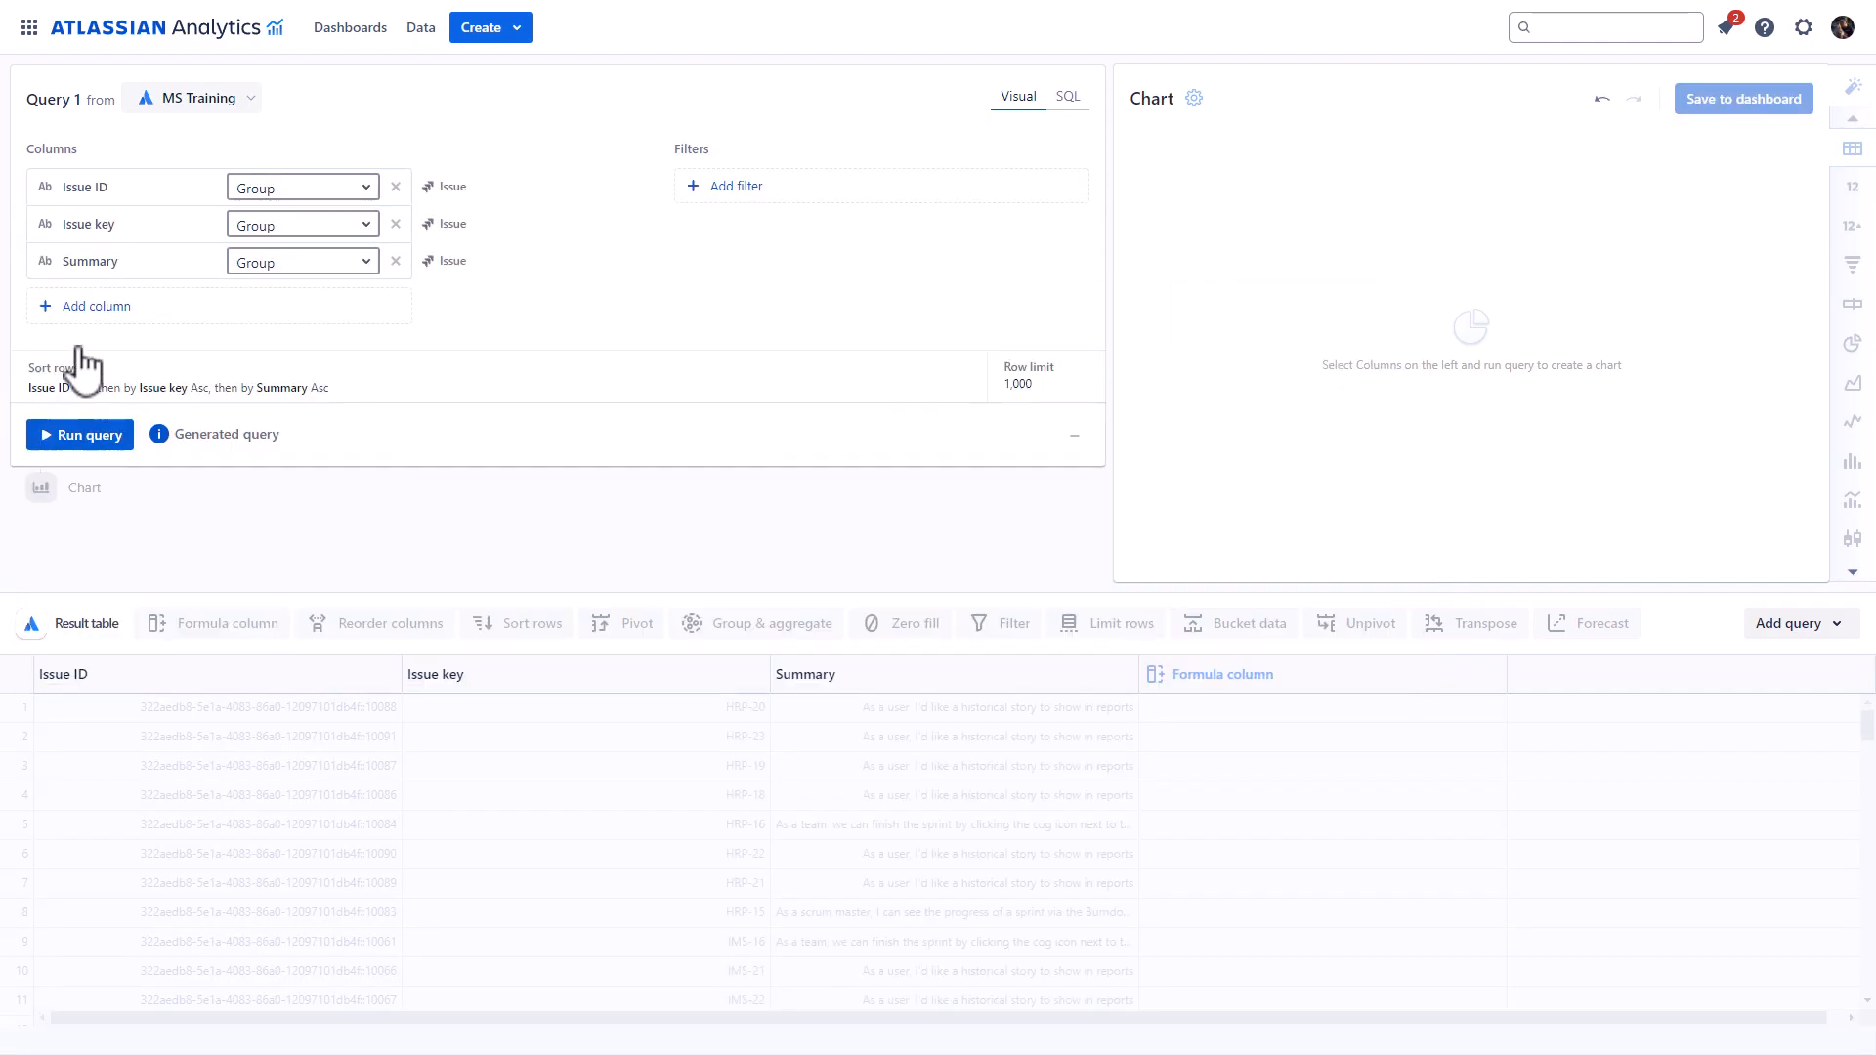
# Add the Value column from the Issue field table to Query 1.
pyautogui.click(73, 306)
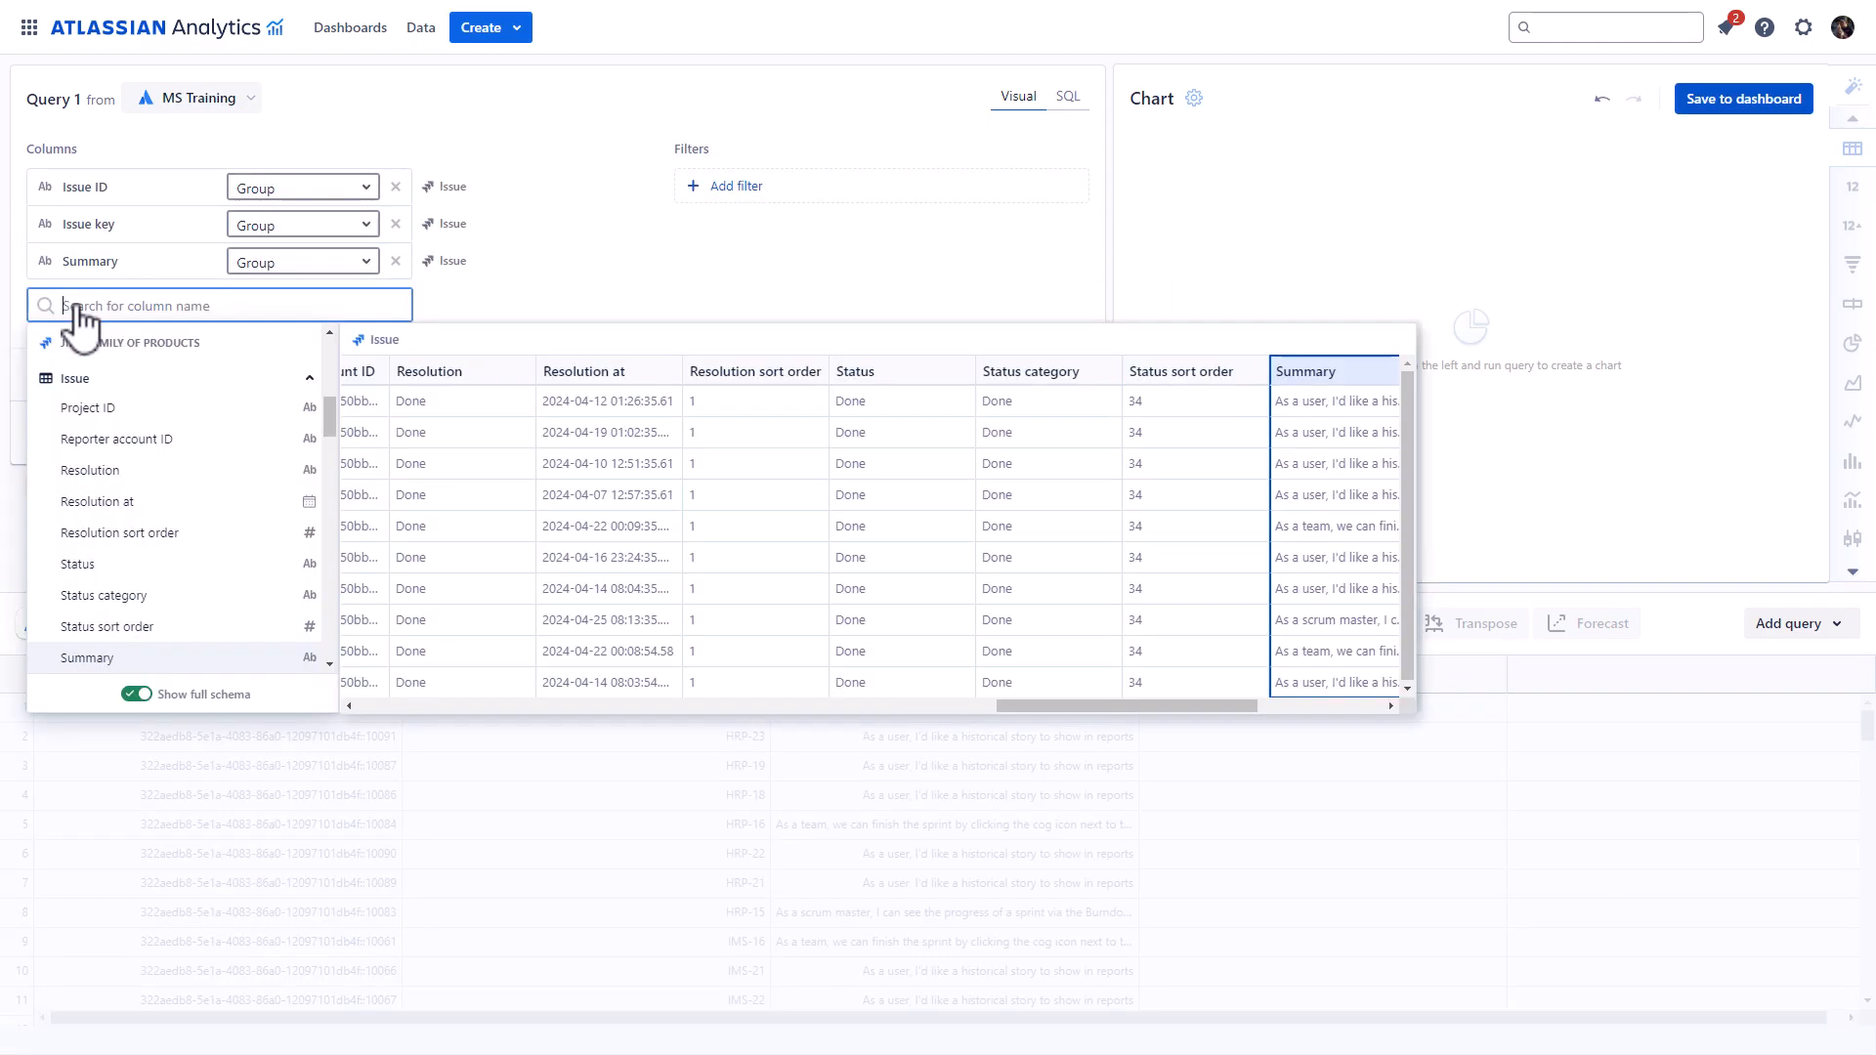
pyautogui.click(93, 382)
pyautogui.click(94, 391)
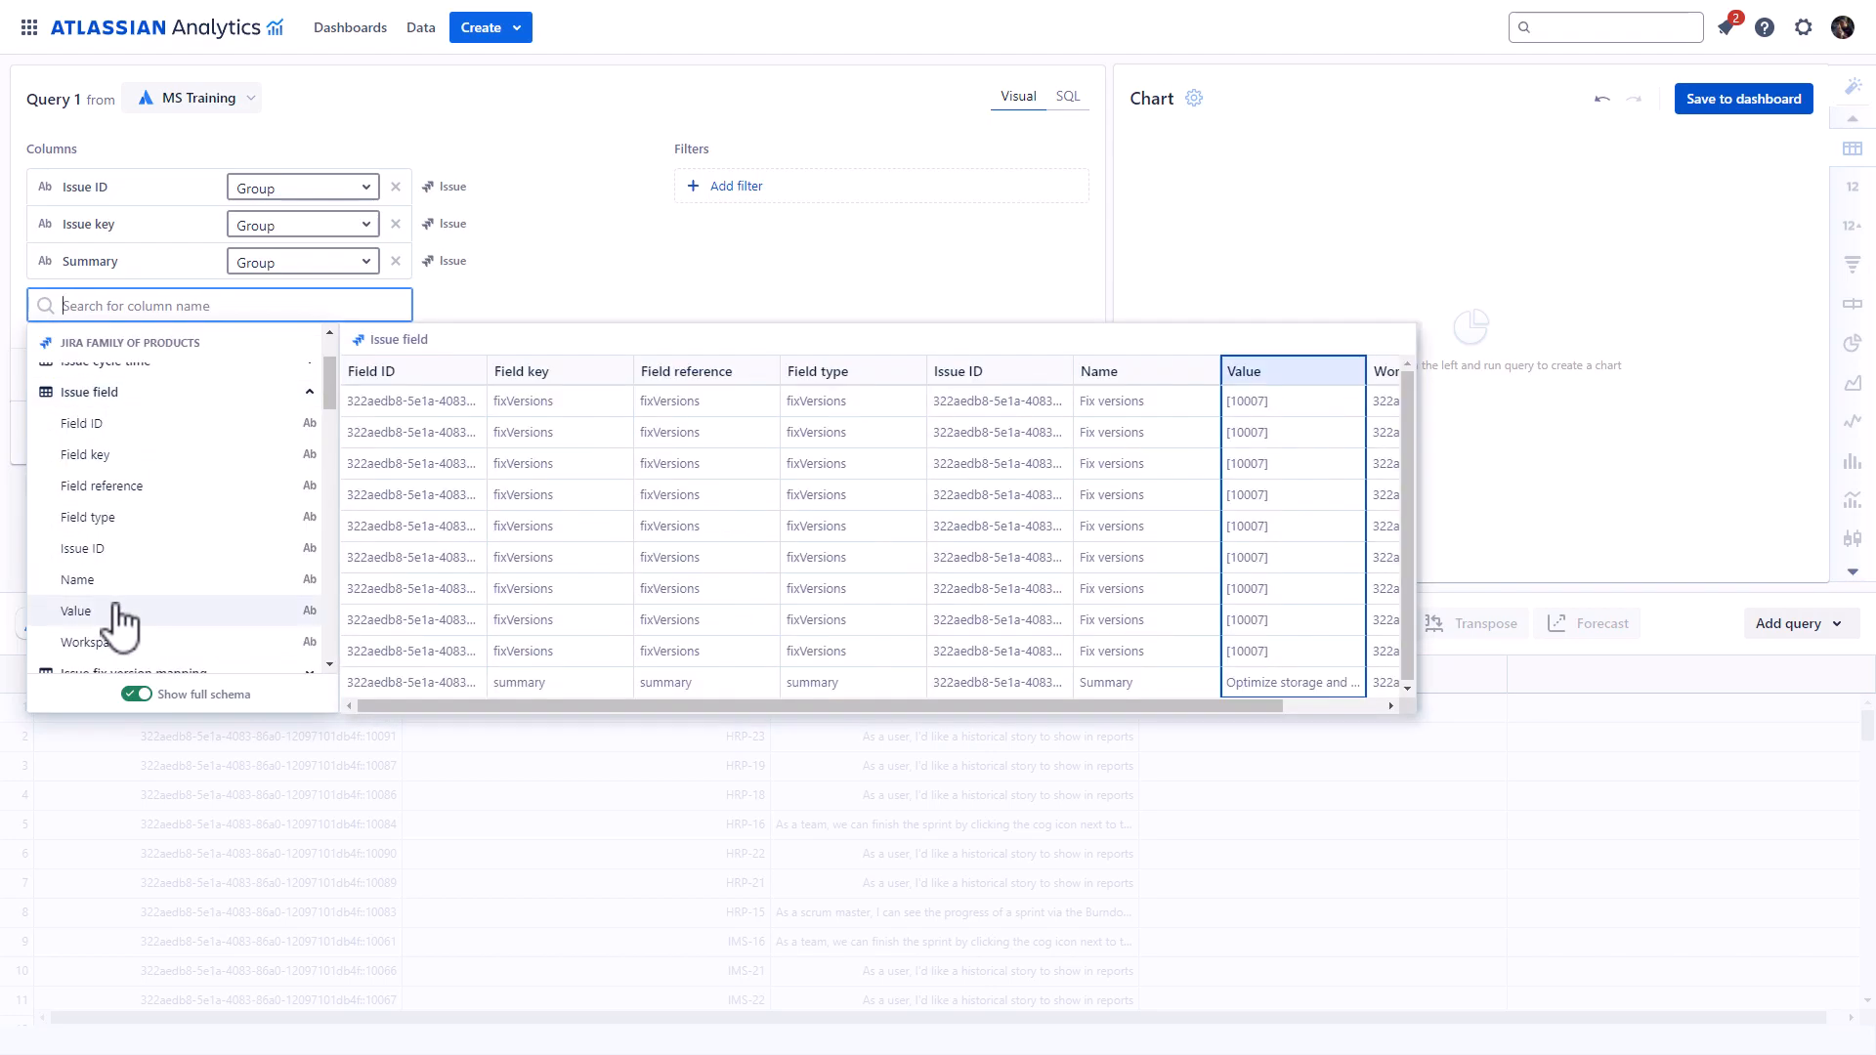
pyautogui.click(75, 611)
# Filter Query 1 to Issue field Name = Story Points and run the query.
pyautogui.click(735, 186)
pyautogui.click(723, 505)
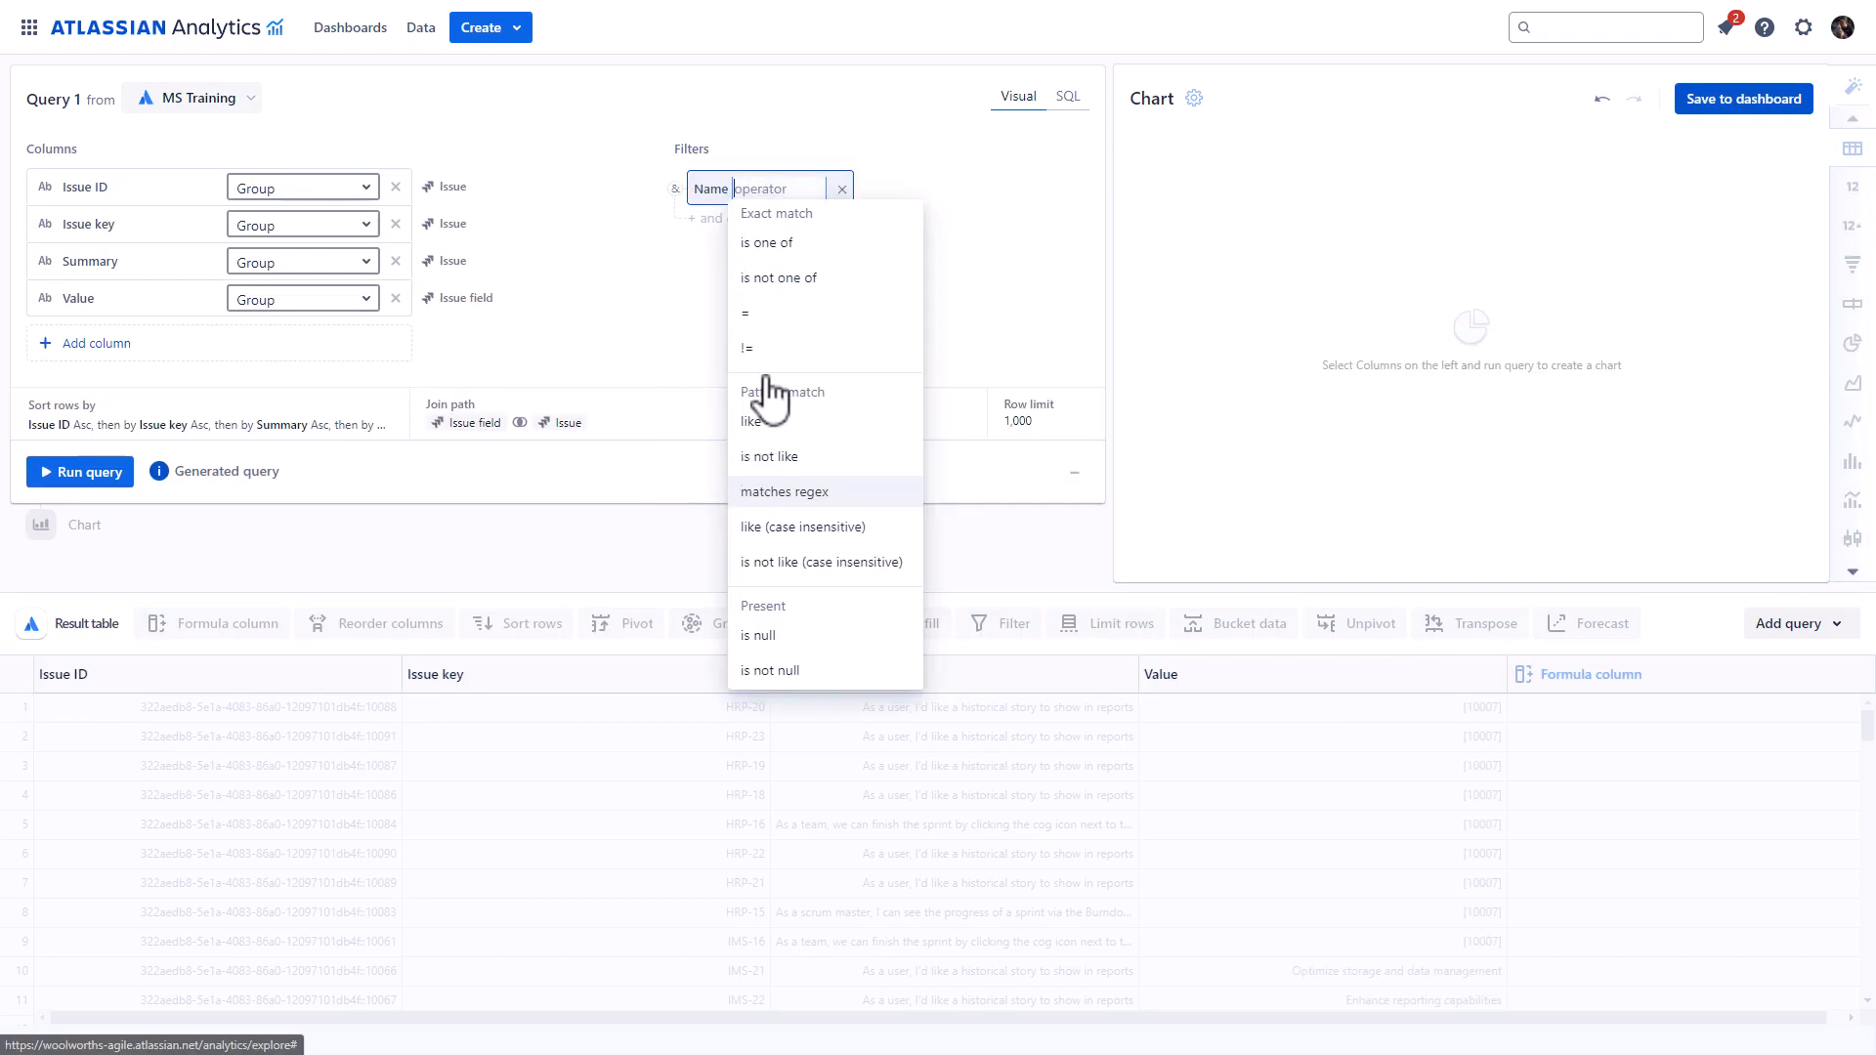
pyautogui.click(781, 313)
pyautogui.write('Story Points')
pyautogui.press('Return')
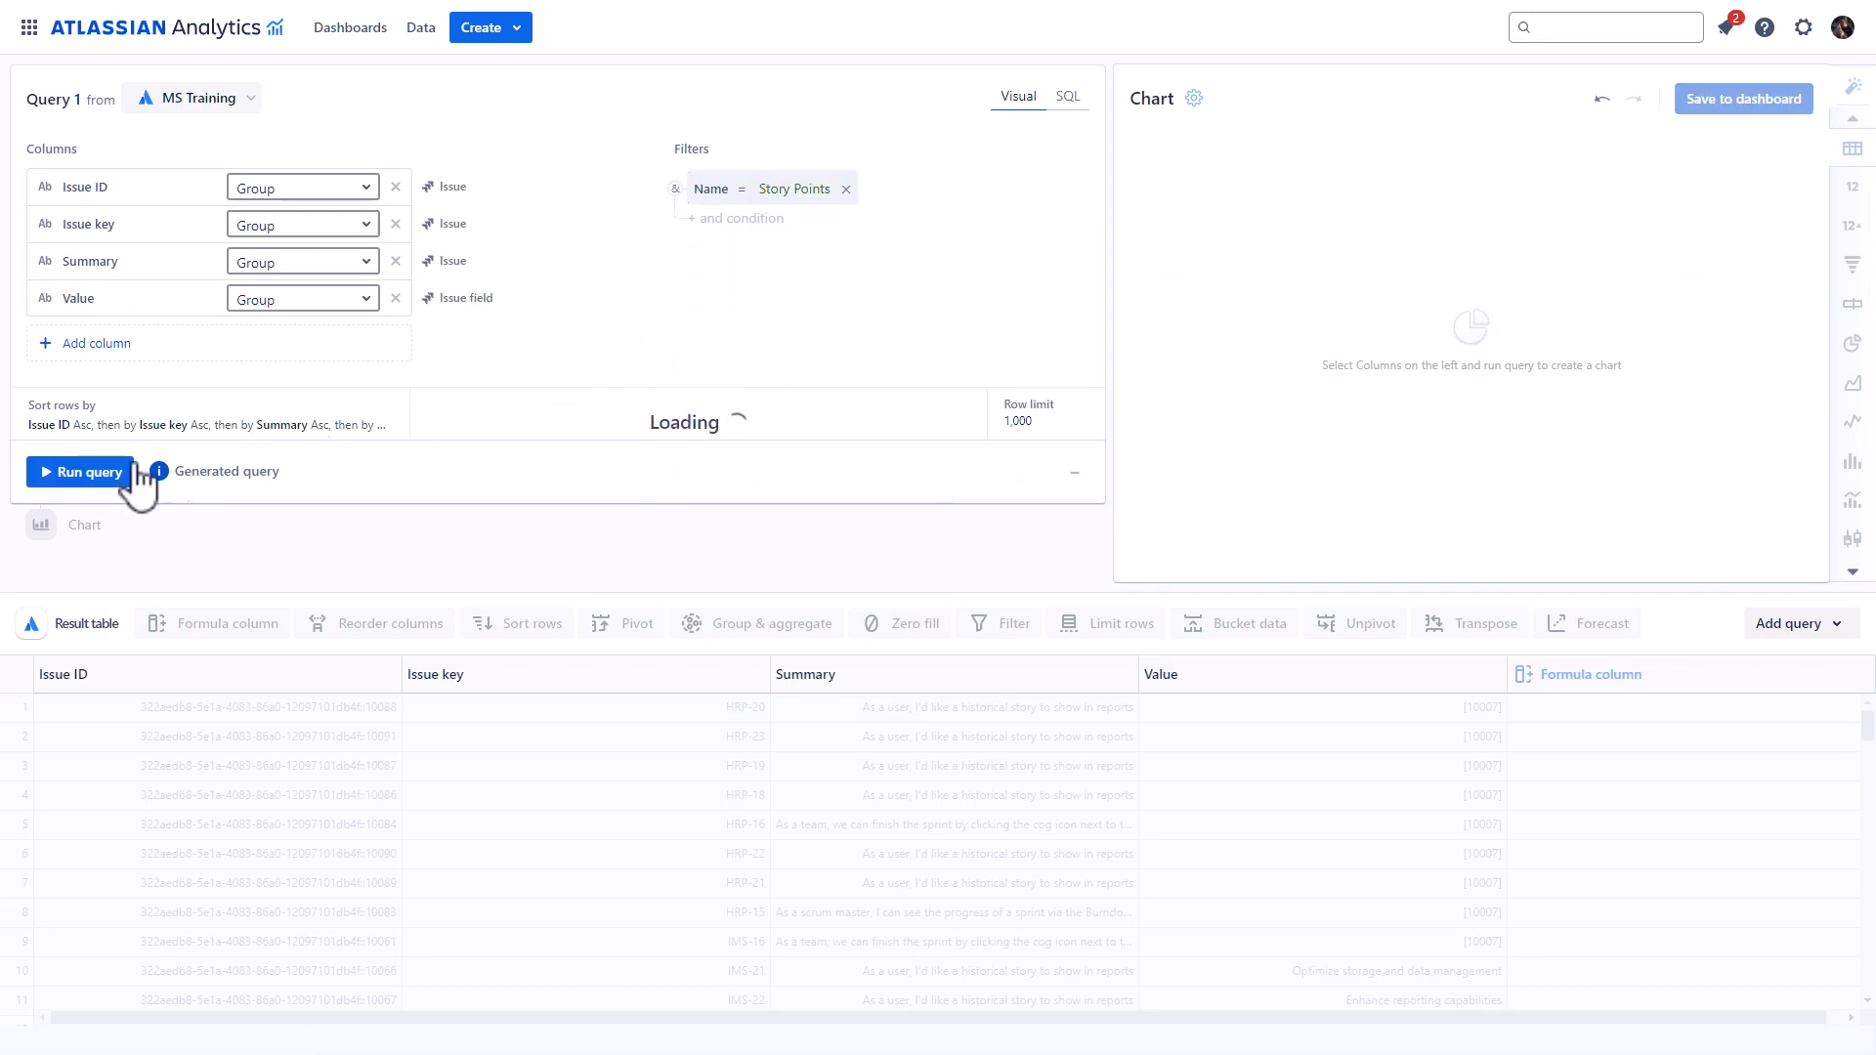
pyautogui.click(93, 474)
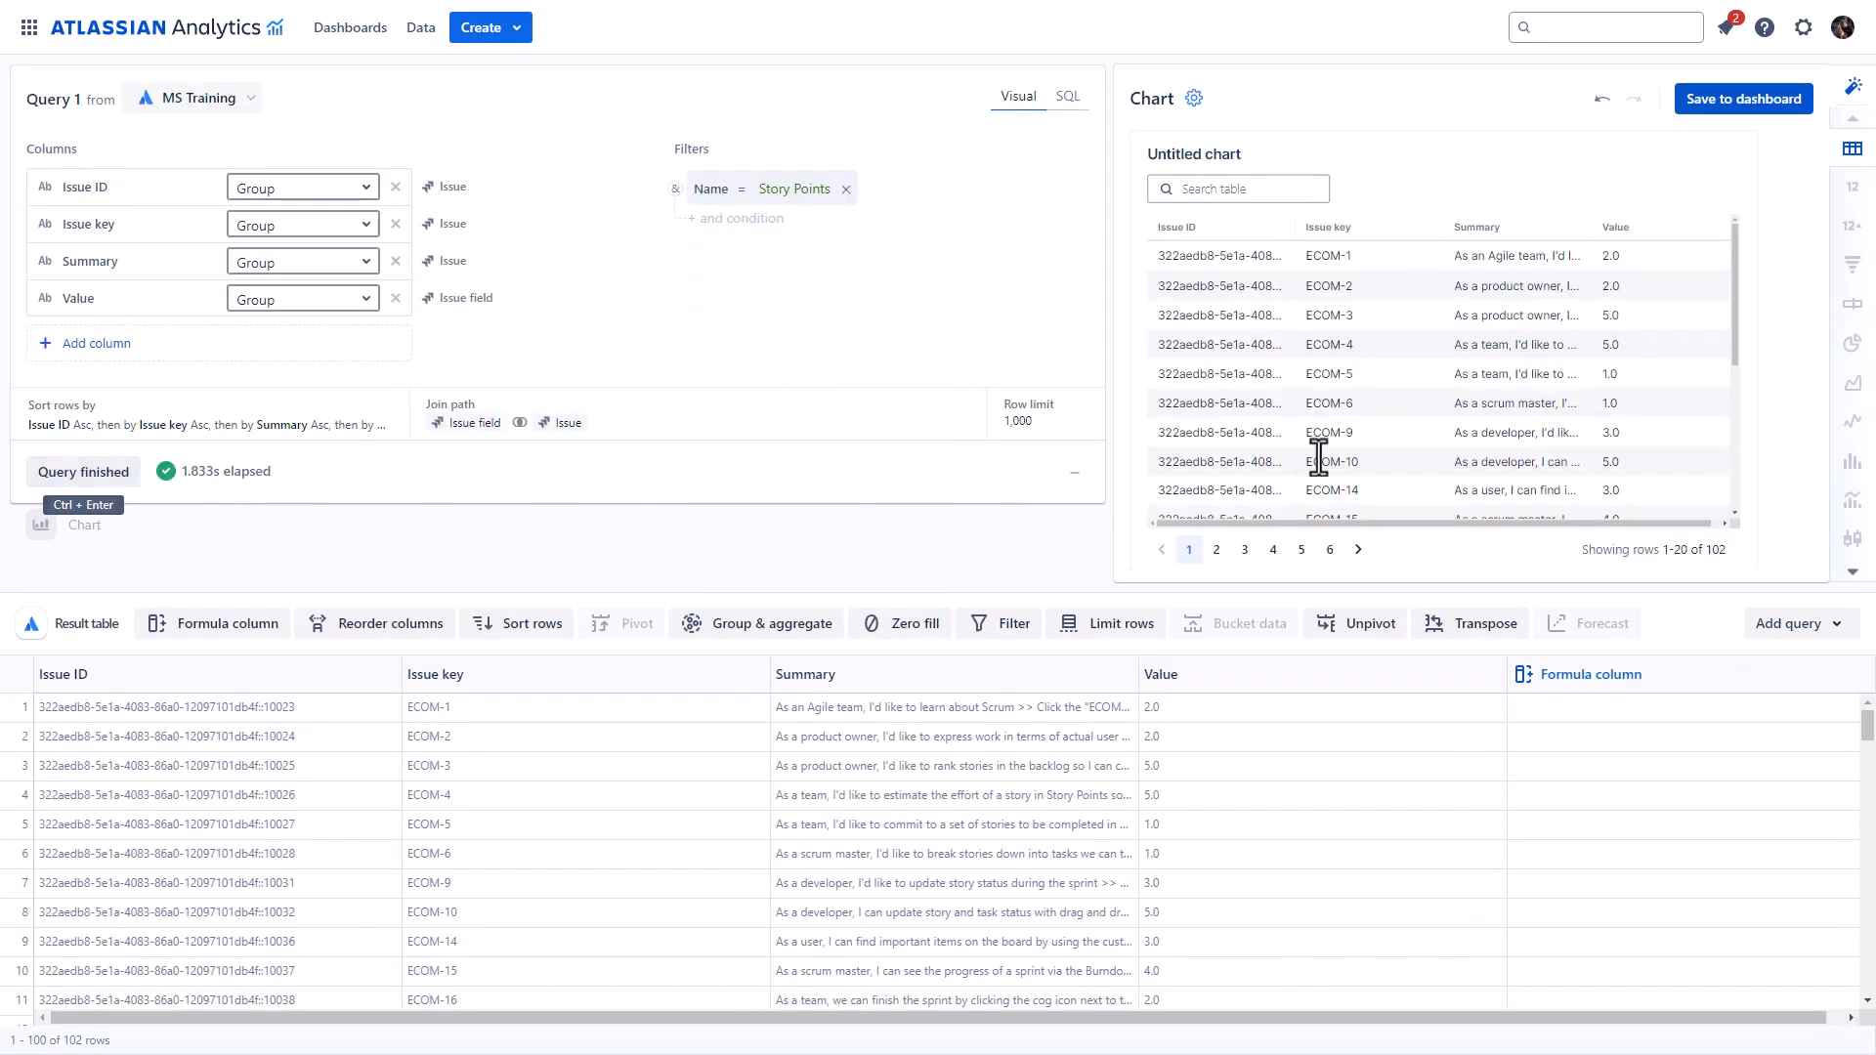
# Create a new second query containing the Issue ID column from the Issue table, set to Group.
pyautogui.click(1833, 630)
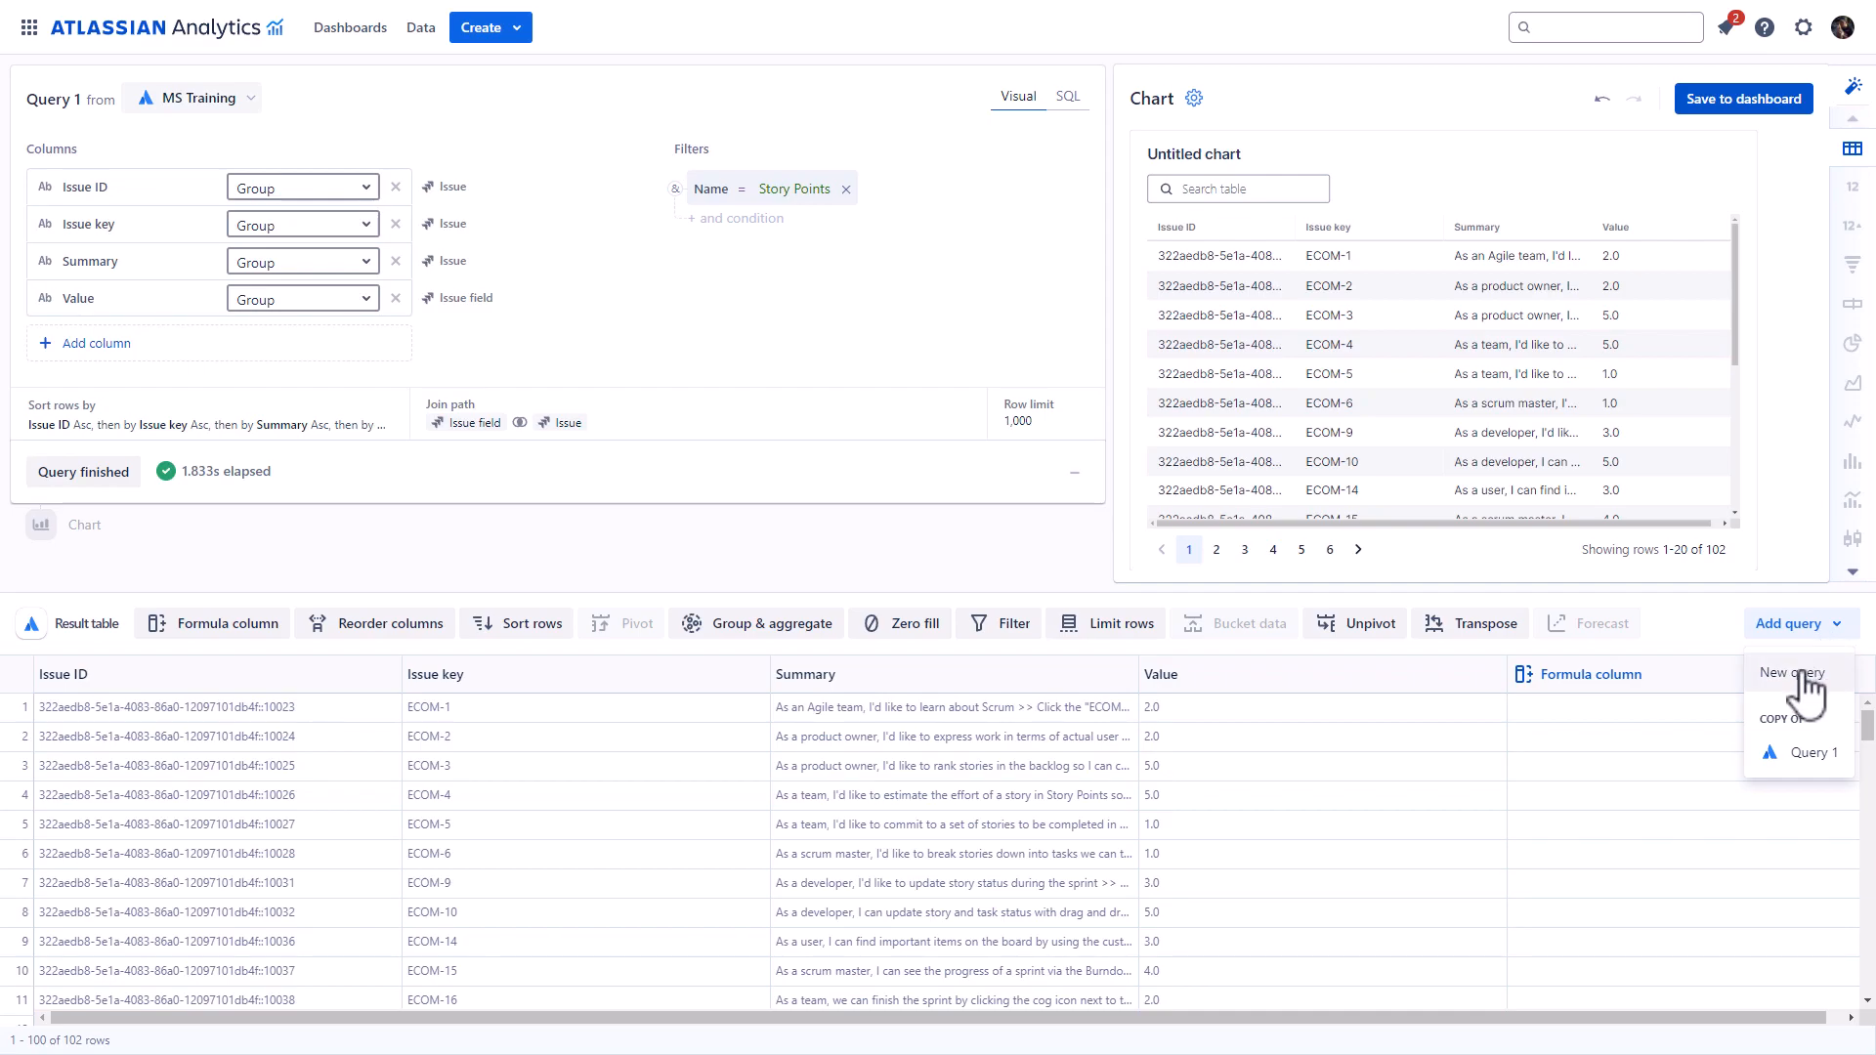
pyautogui.click(1805, 674)
pyautogui.click(90, 391)
pyautogui.click(92, 465)
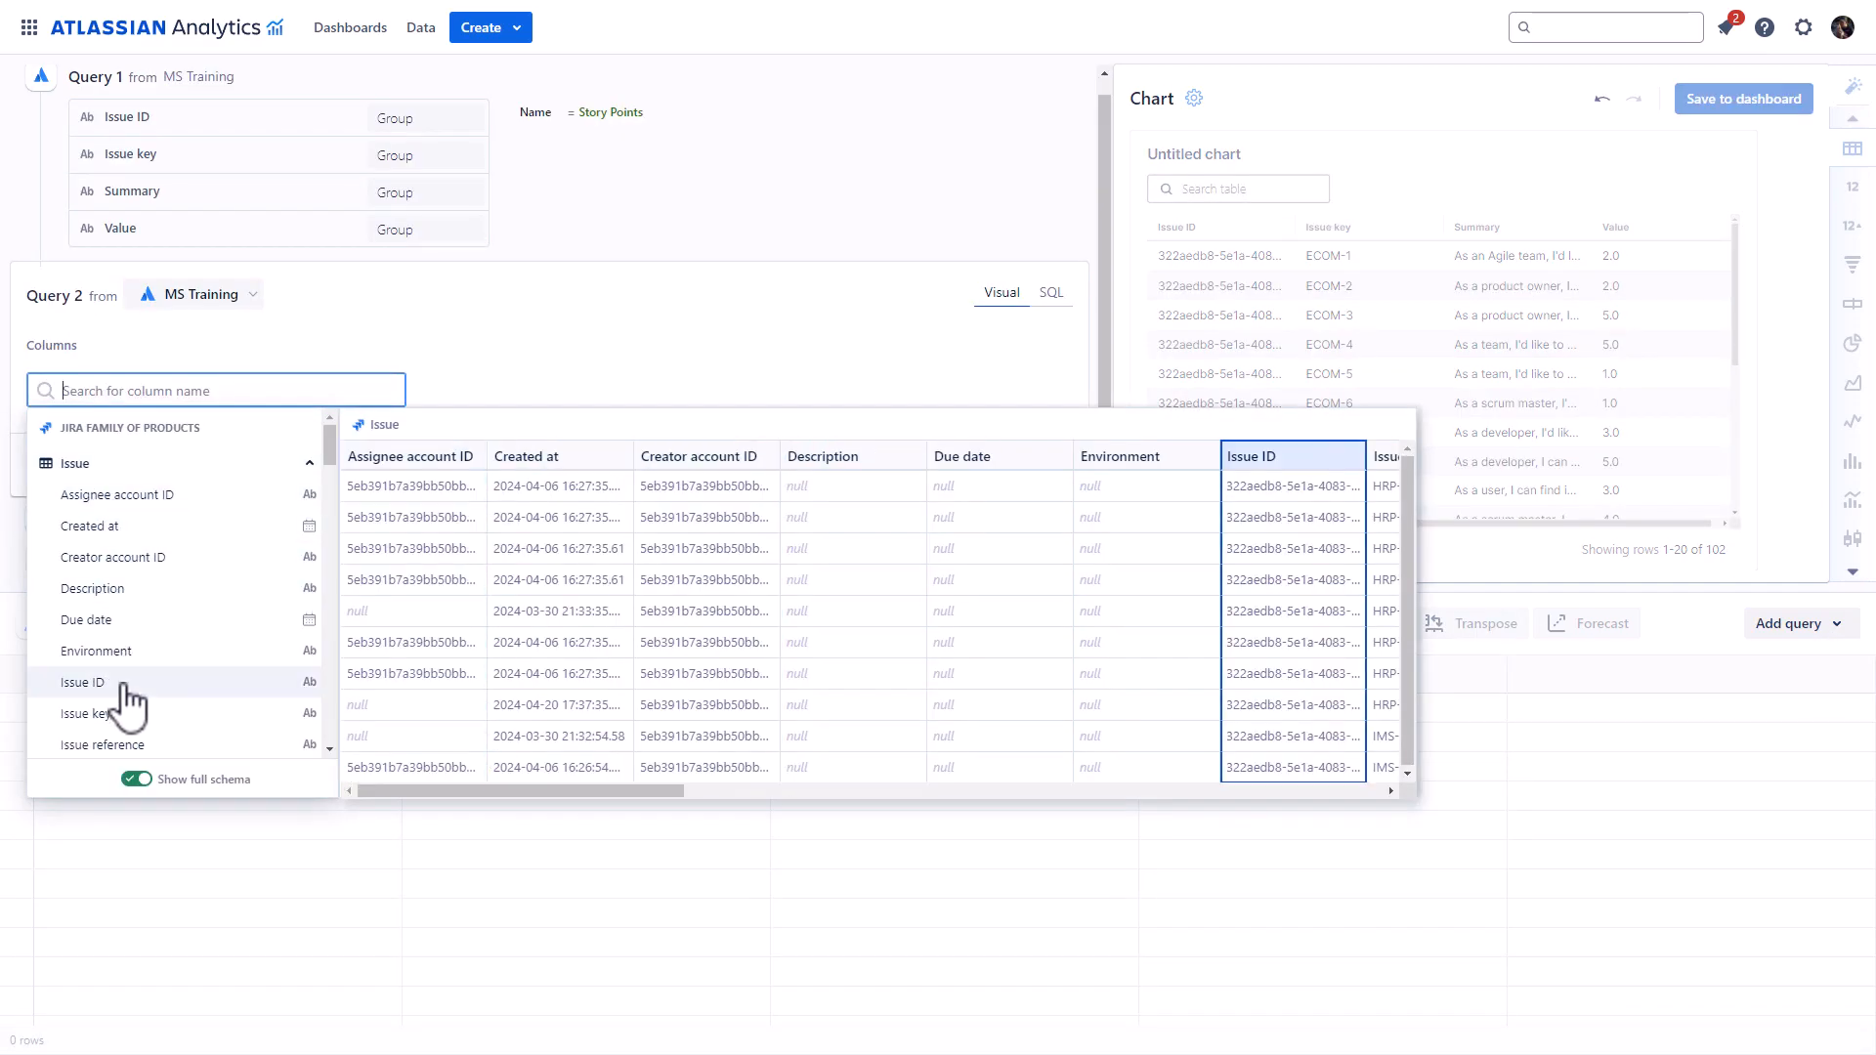
pyautogui.click(127, 683)
pyautogui.click(256, 432)
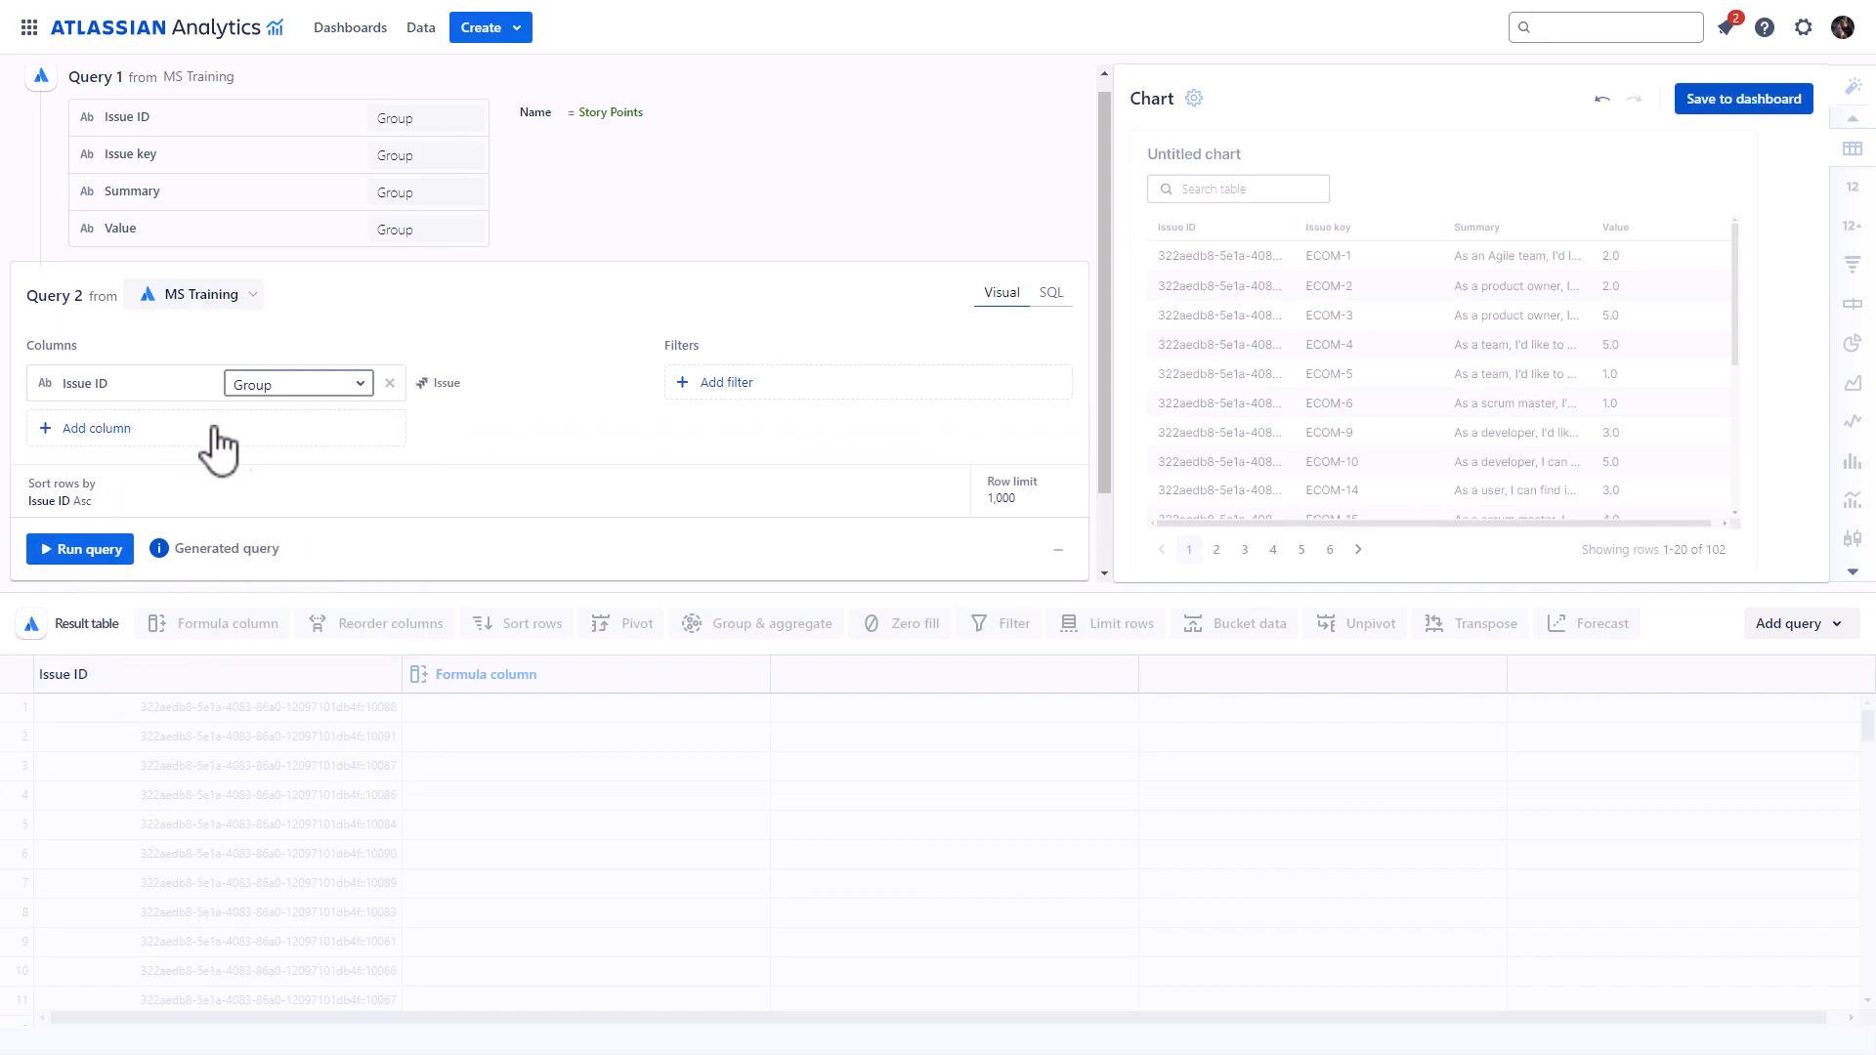
# Add the Value column from the Issue field table to Query 2.
pyautogui.click(80, 428)
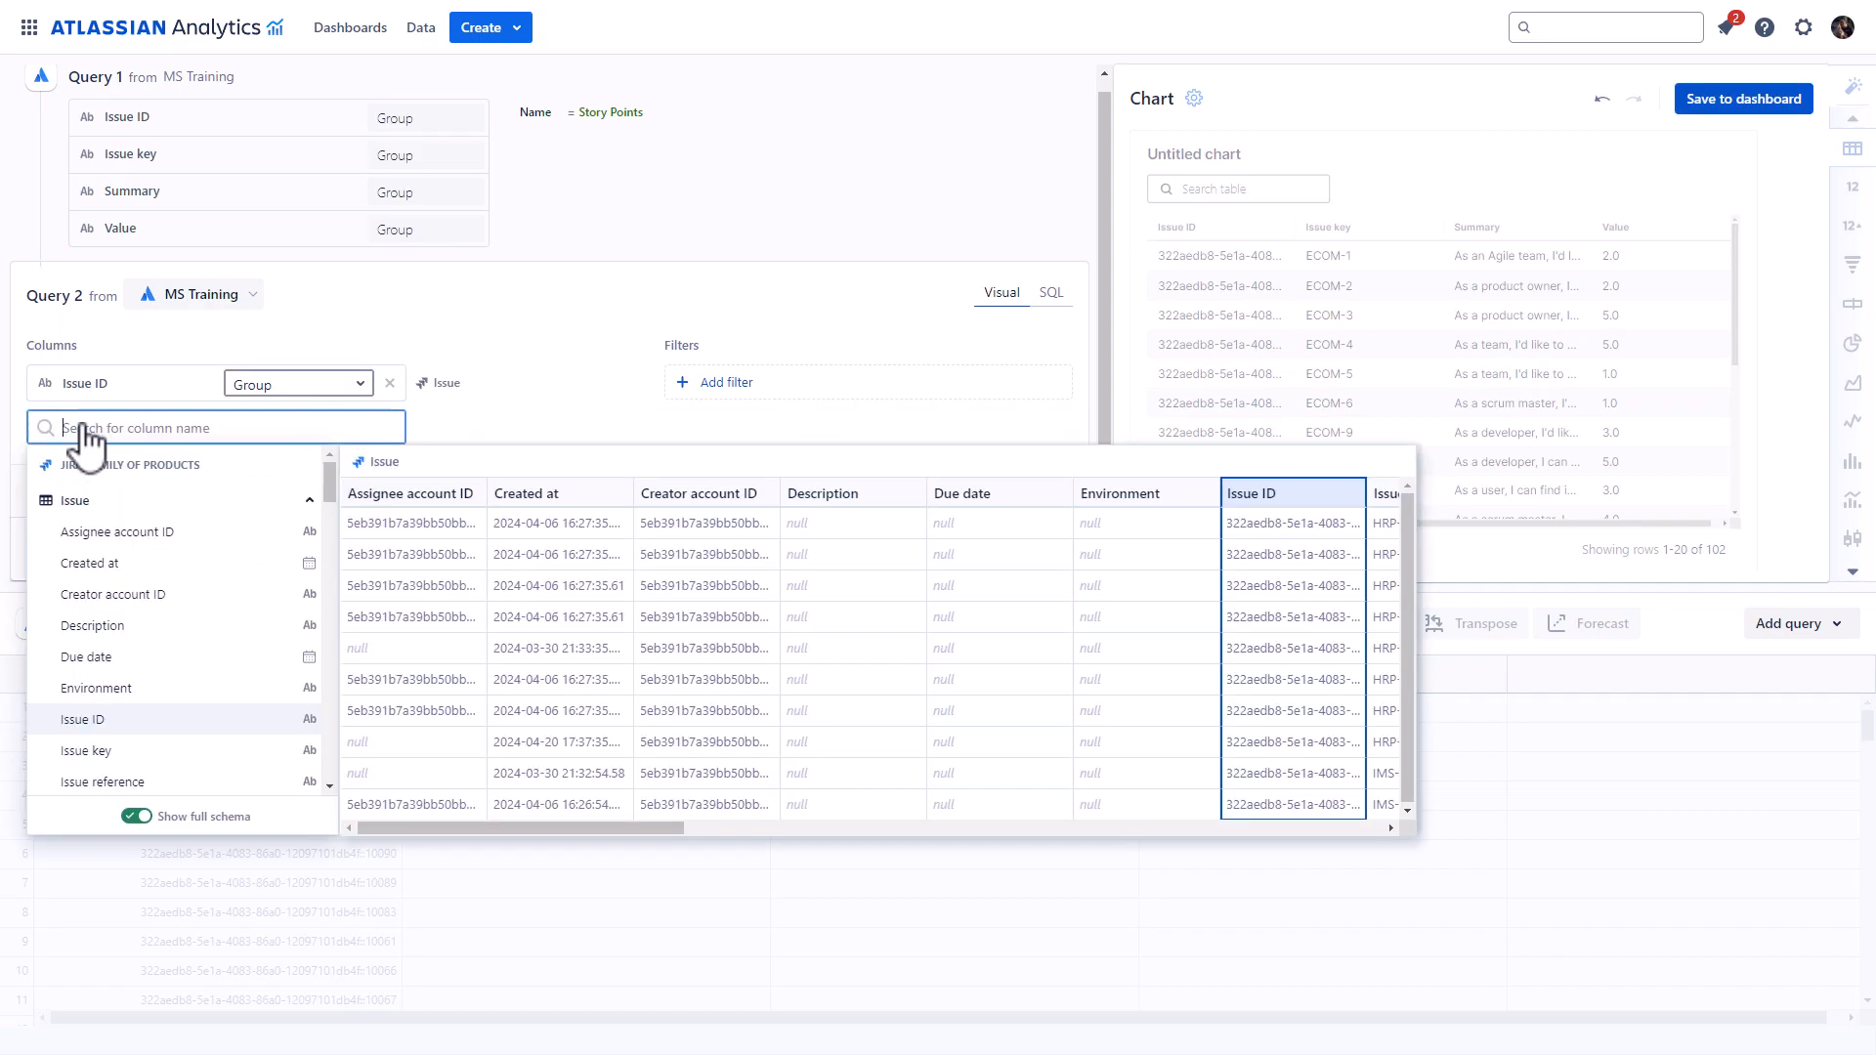
pyautogui.click(105, 504)
pyautogui.click(90, 625)
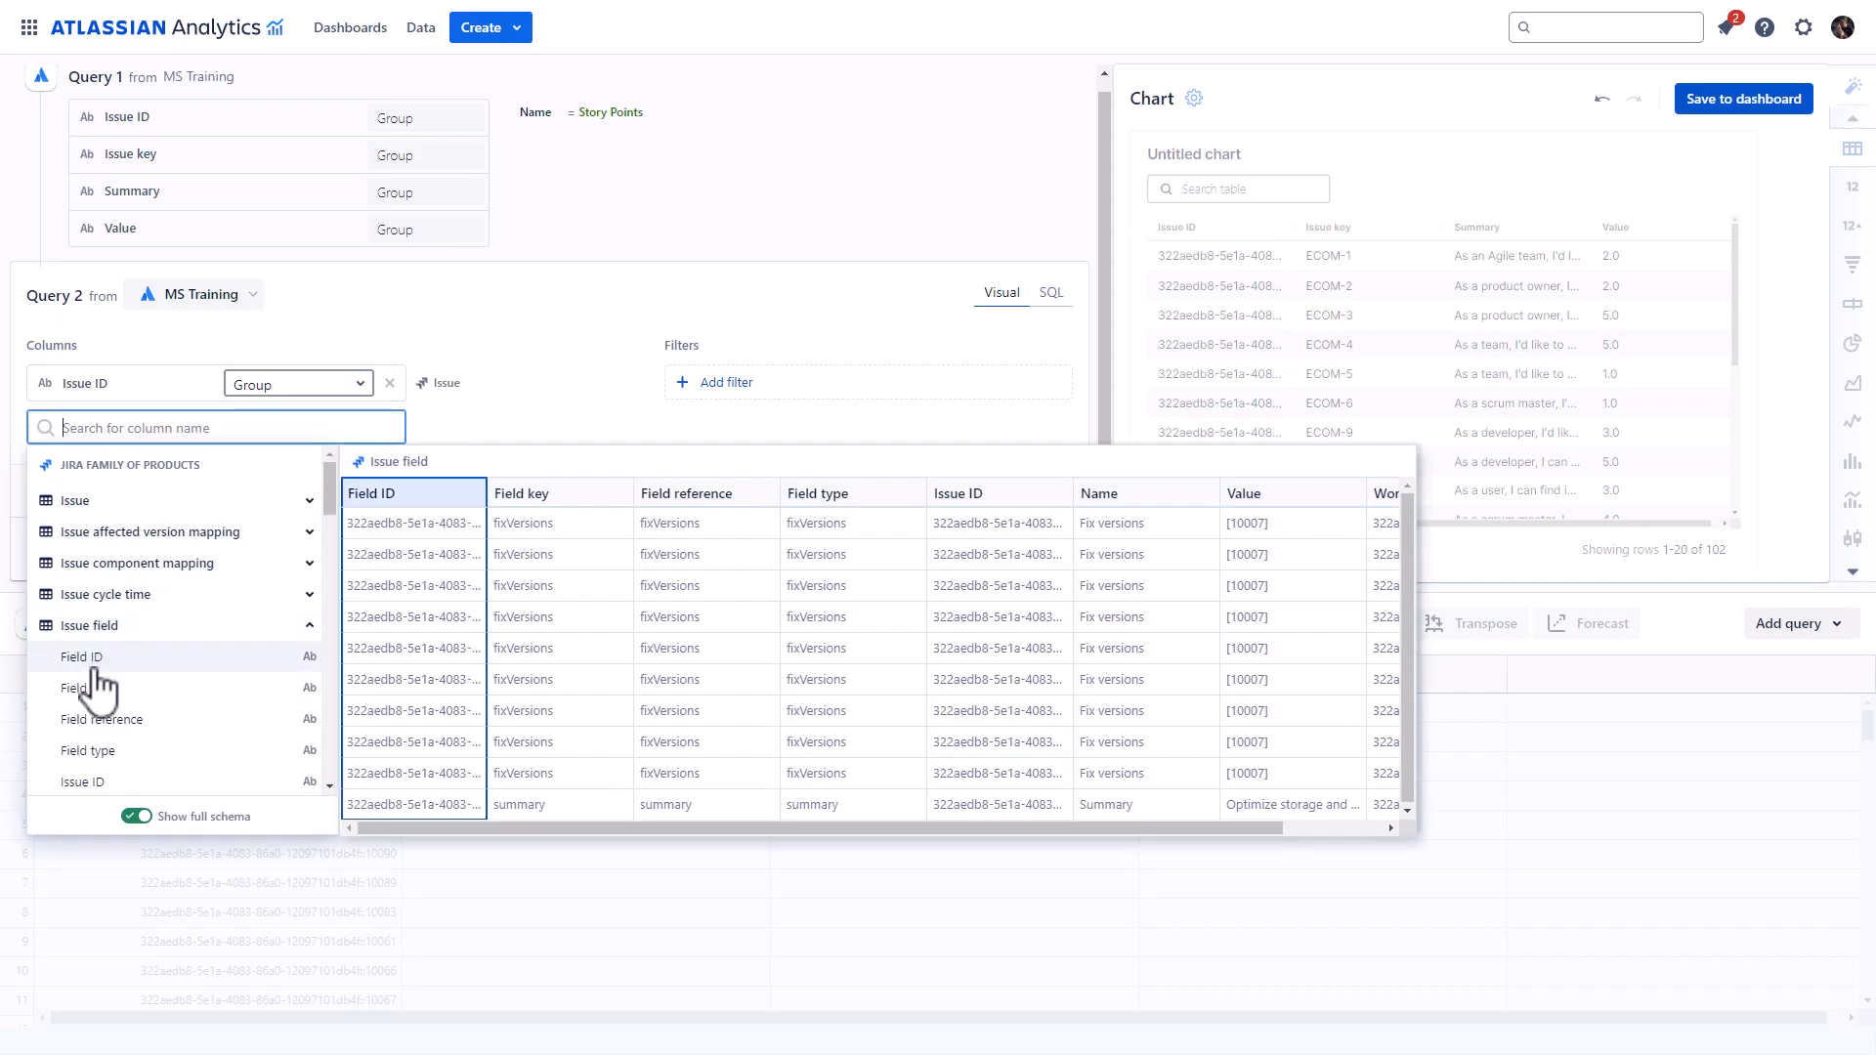
pyautogui.scroll(-2, 91, 754)
pyautogui.click(91, 758)
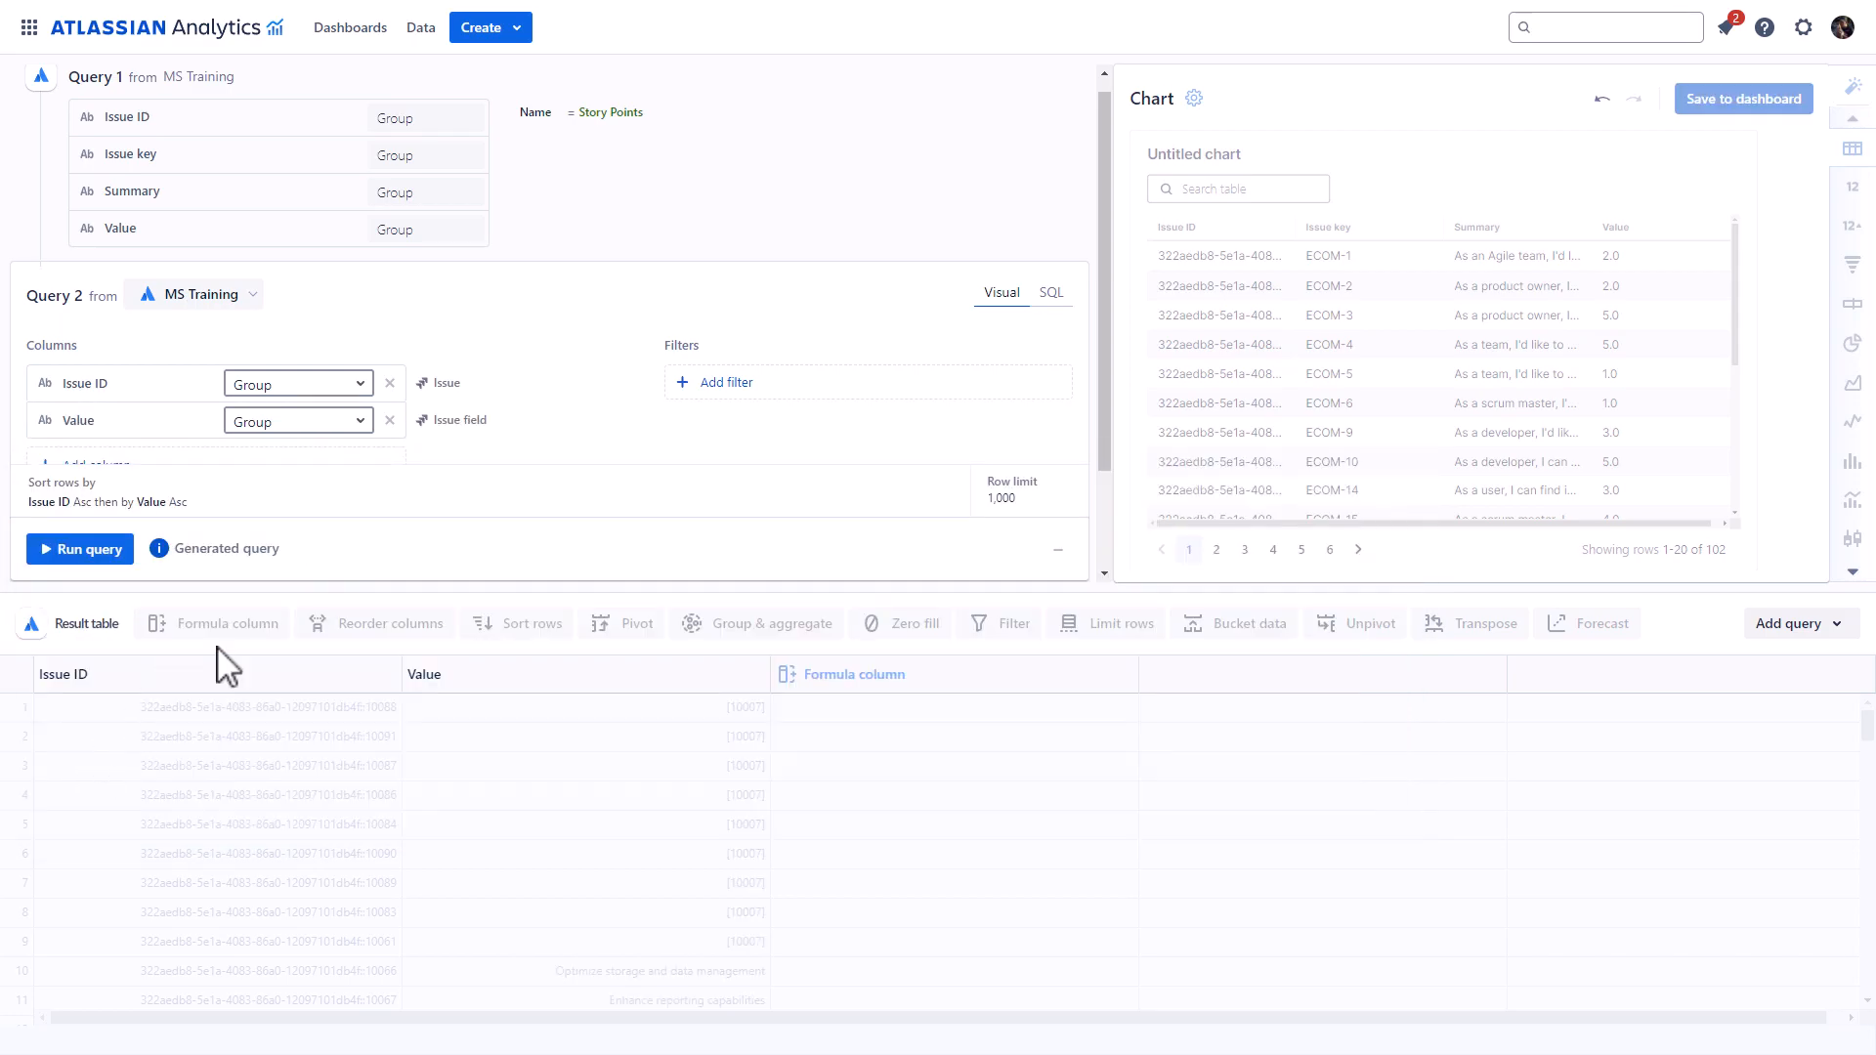
# Filter Query 2 to Issue field Name = Start date and run the query.
pyautogui.click(736, 391)
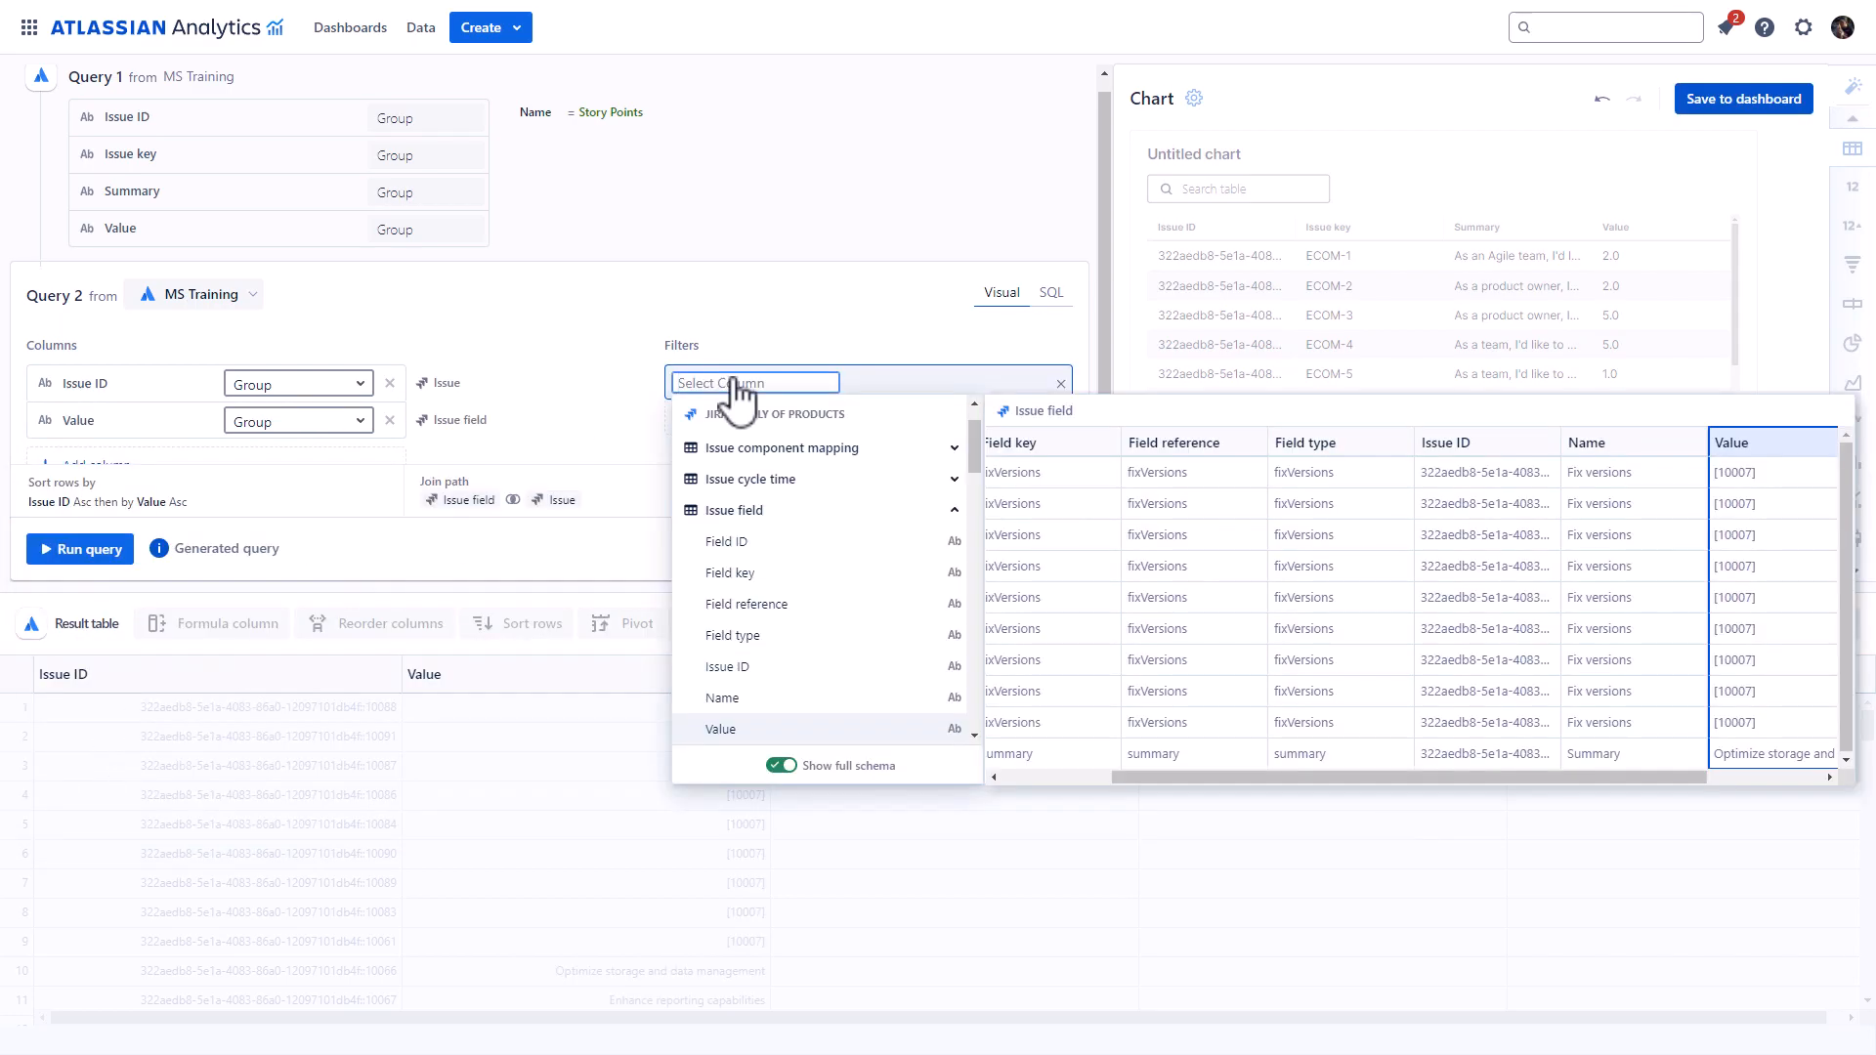
pyautogui.click(728, 698)
pyautogui.scroll(-5, 779, 674)
pyautogui.click(782, 770)
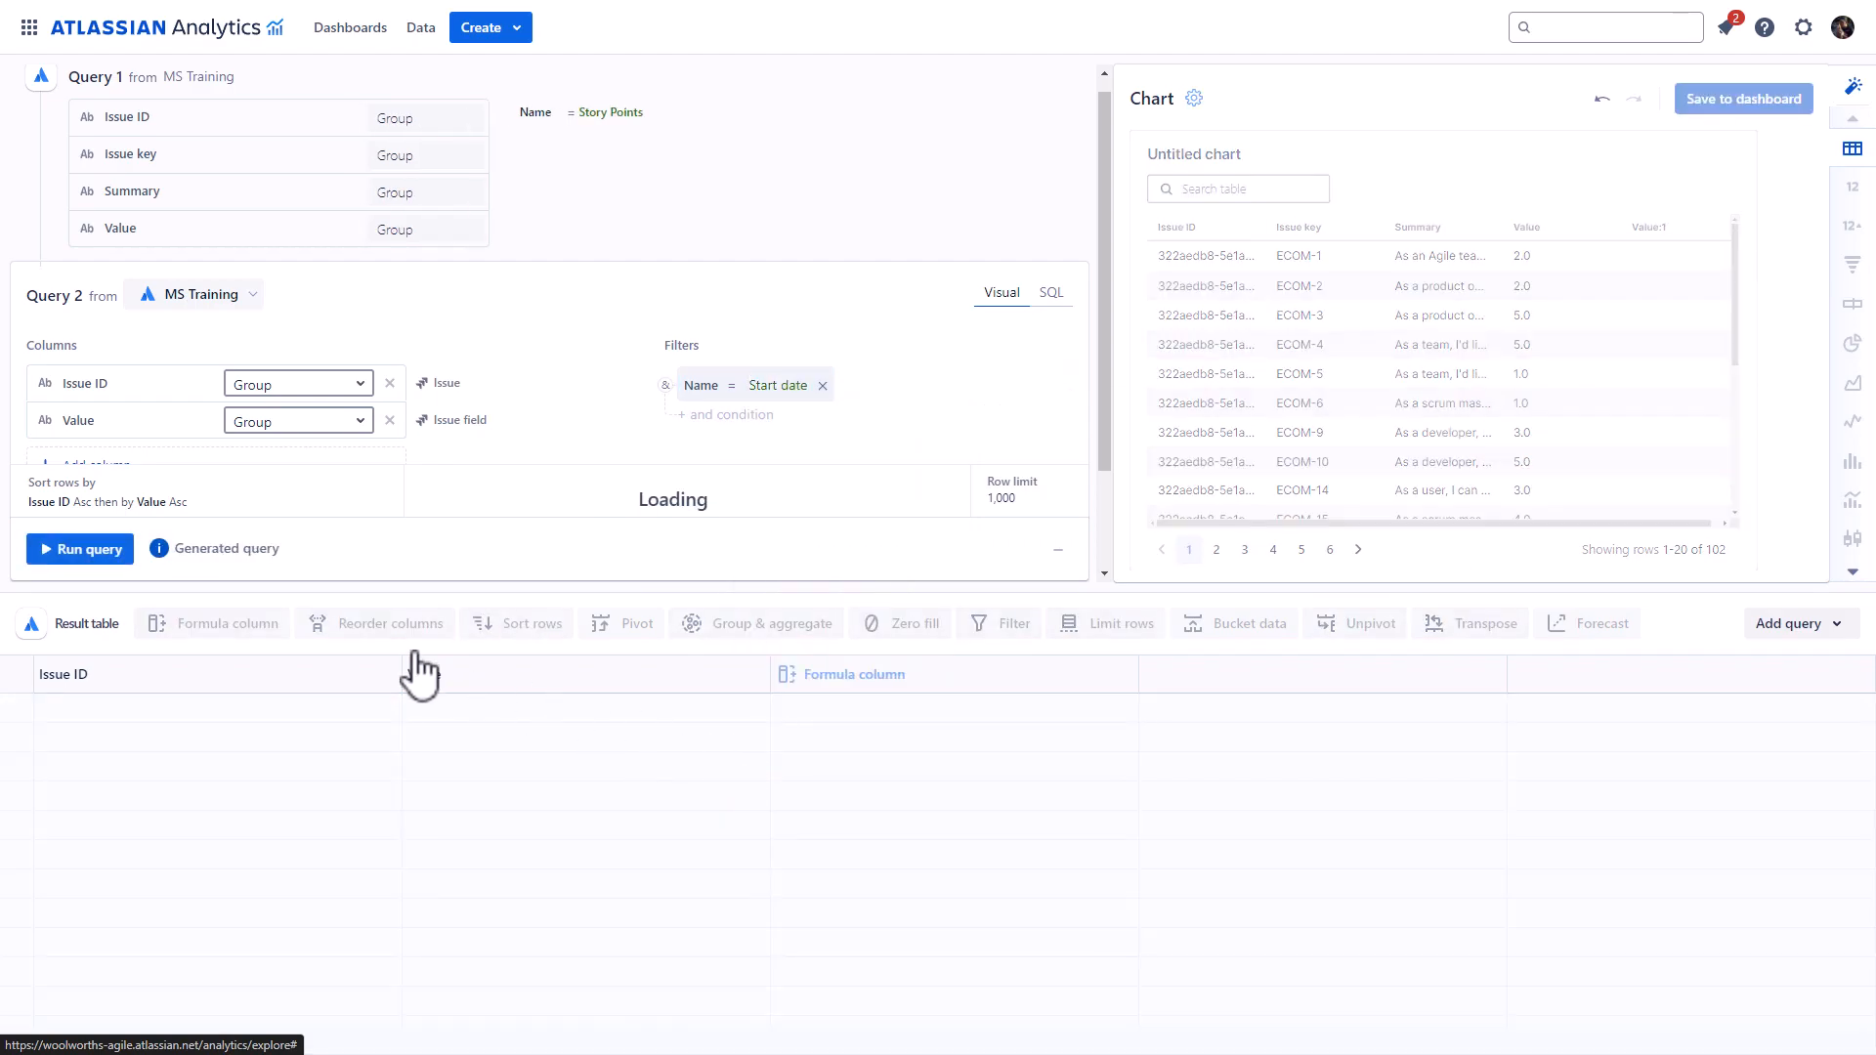
pyautogui.click(92, 557)
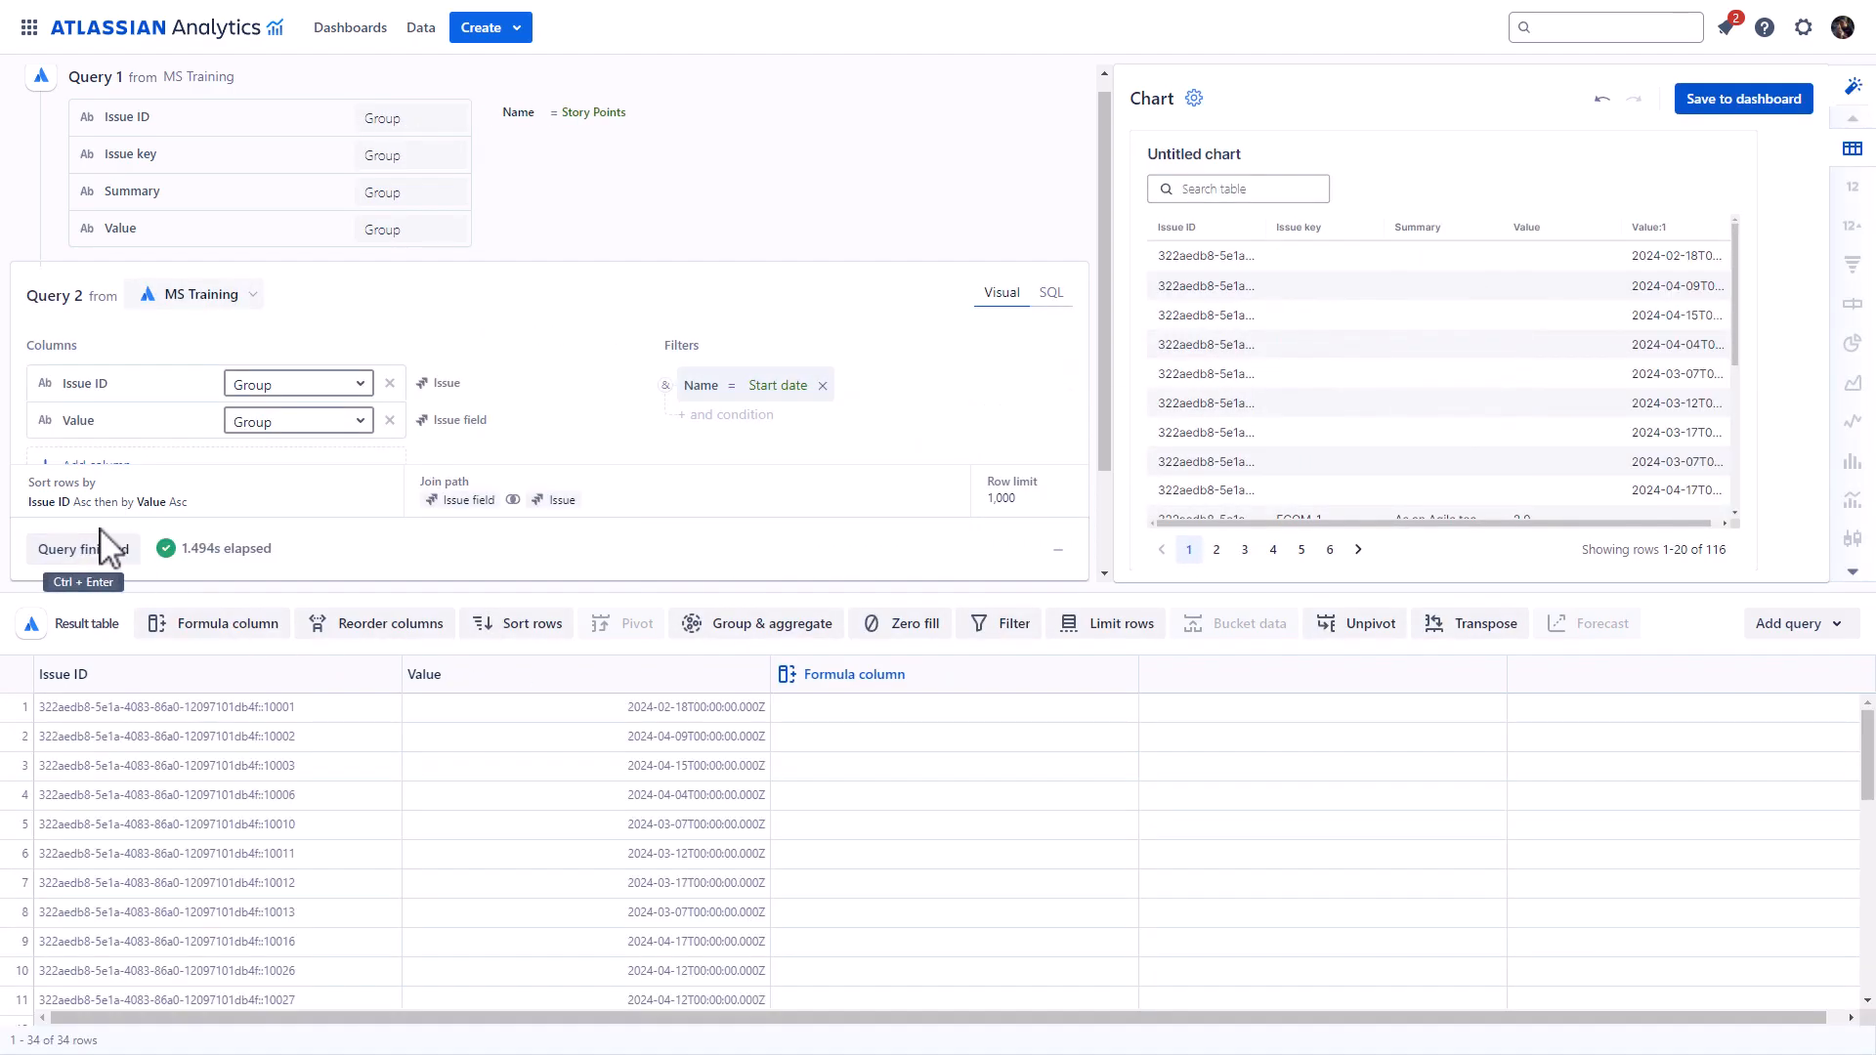
# Change the join between Query 1 and Query 2 to a left join and save the step.
pyautogui.scroll(-3, 156, 527)
pyautogui.click(197, 522)
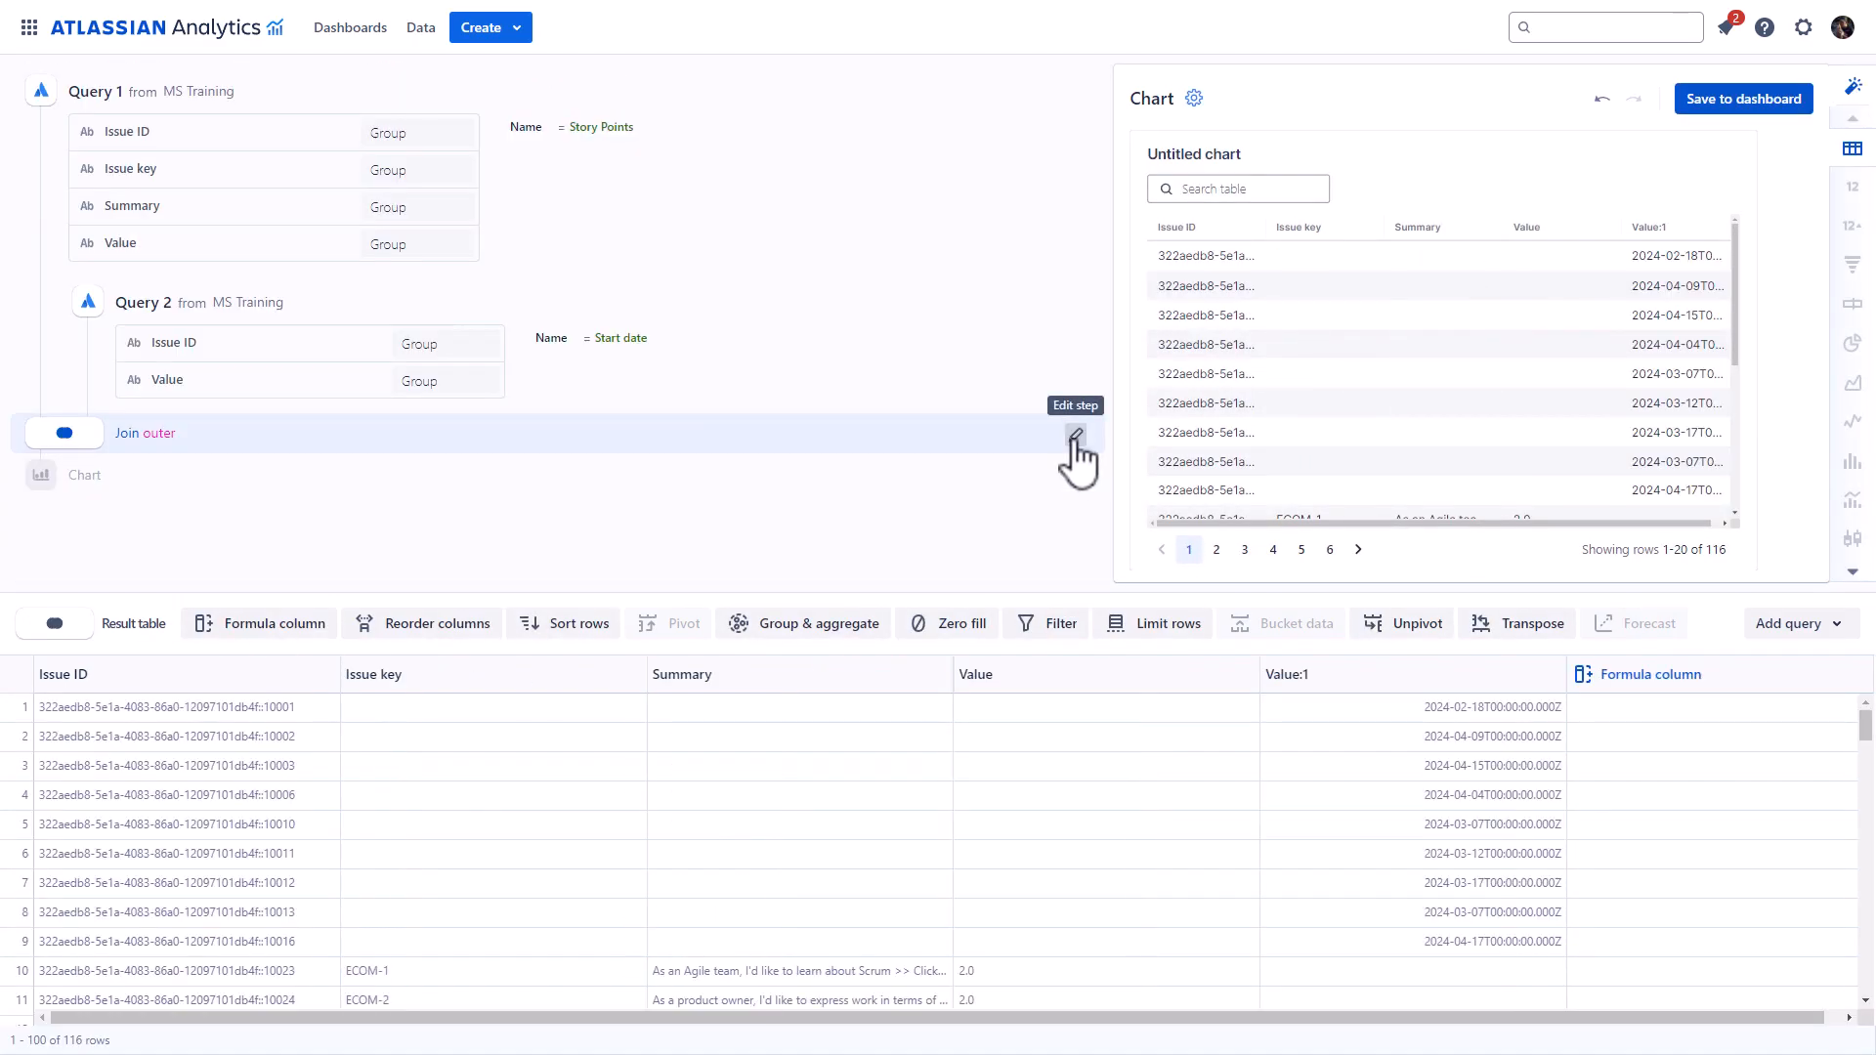
pyautogui.click(1075, 437)
pyautogui.click(210, 625)
pyautogui.click(205, 819)
pyautogui.click(1770, 625)
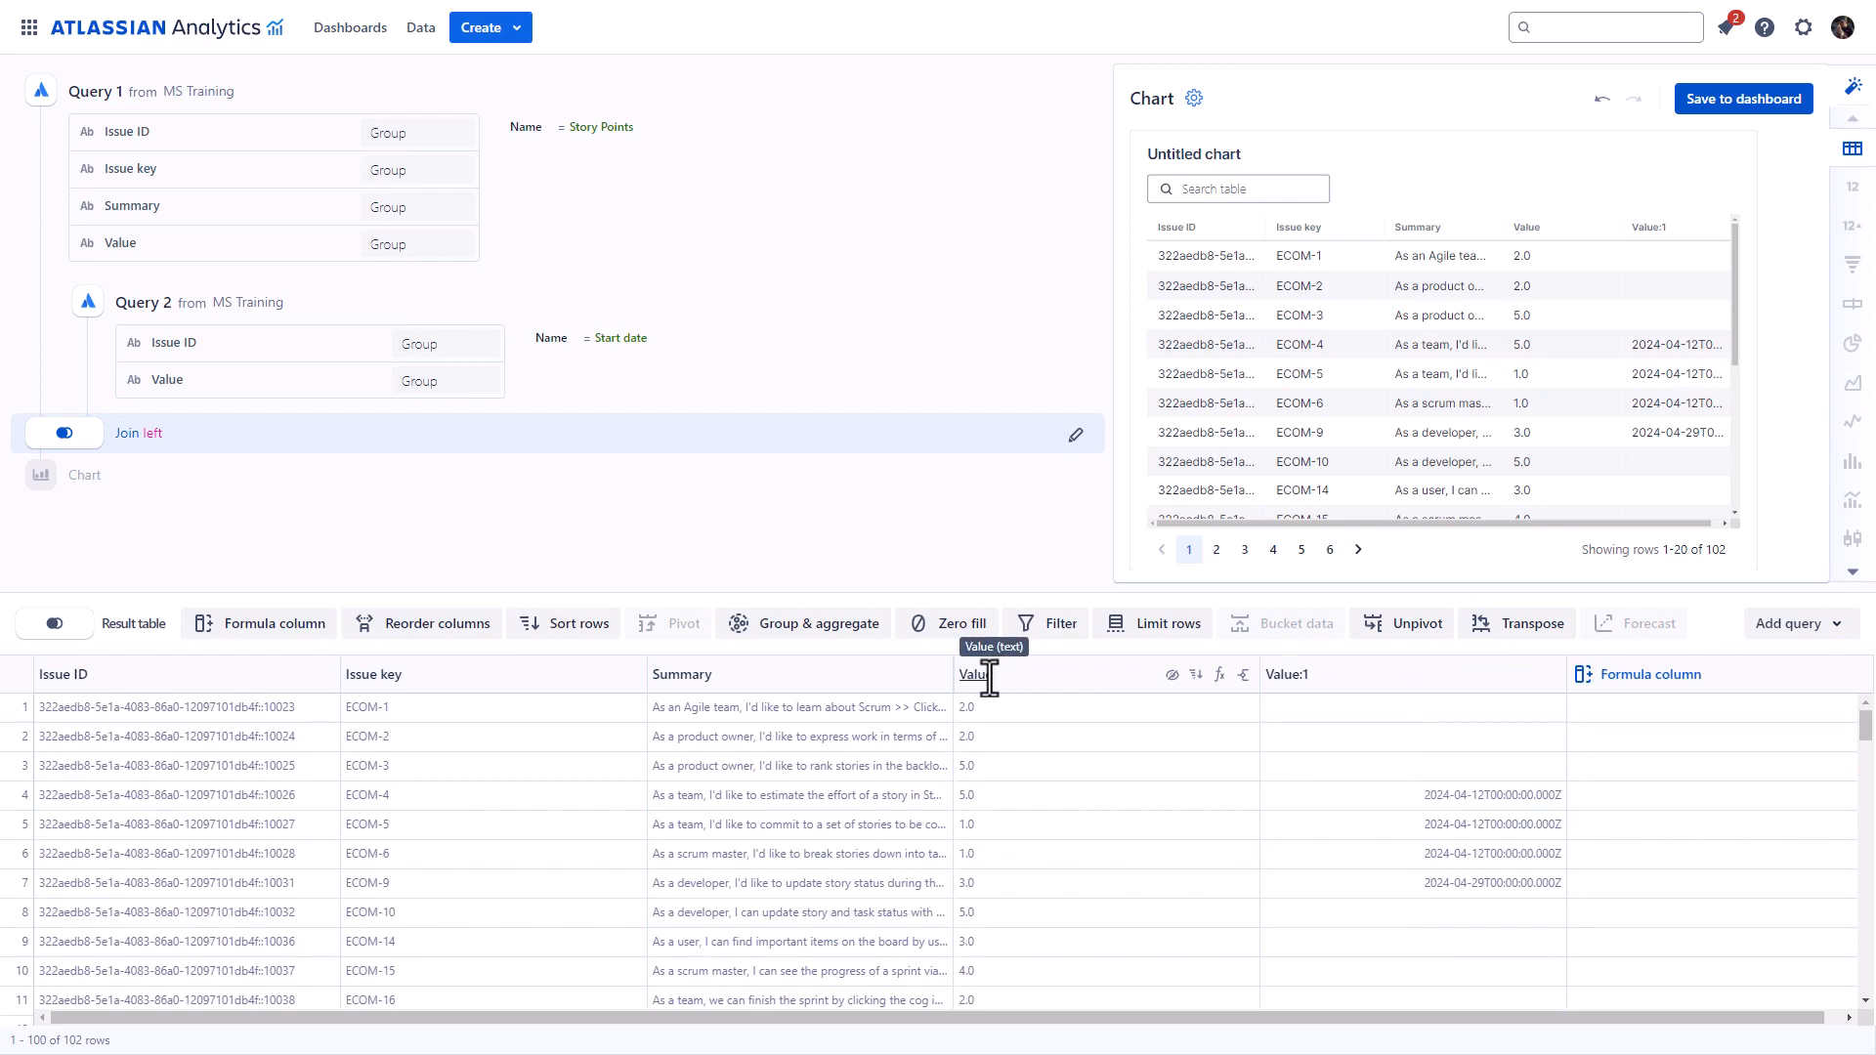
# Rename the joined result's Value column to Story Points and its Value:1 column to Start Date.
pyautogui.click(989, 677)
pyautogui.write('Story Points')
pyautogui.press('Return')
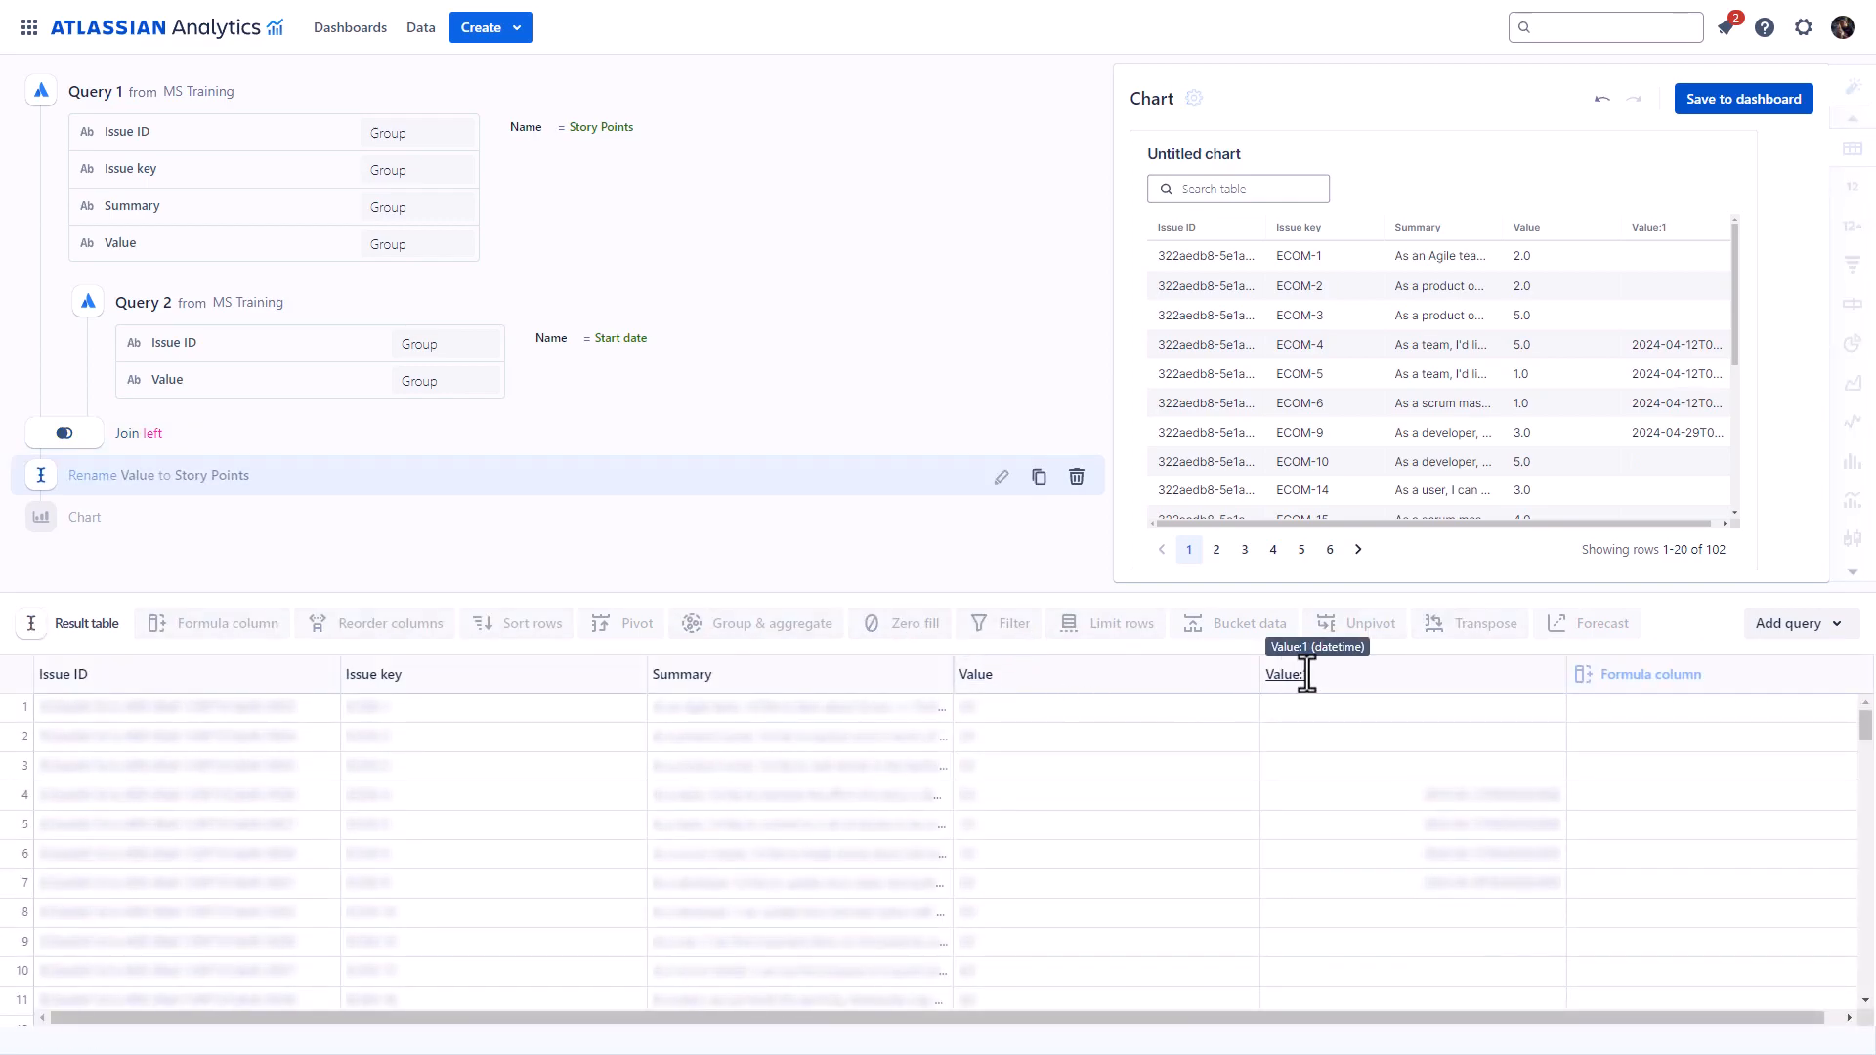
pyautogui.click(1309, 676)
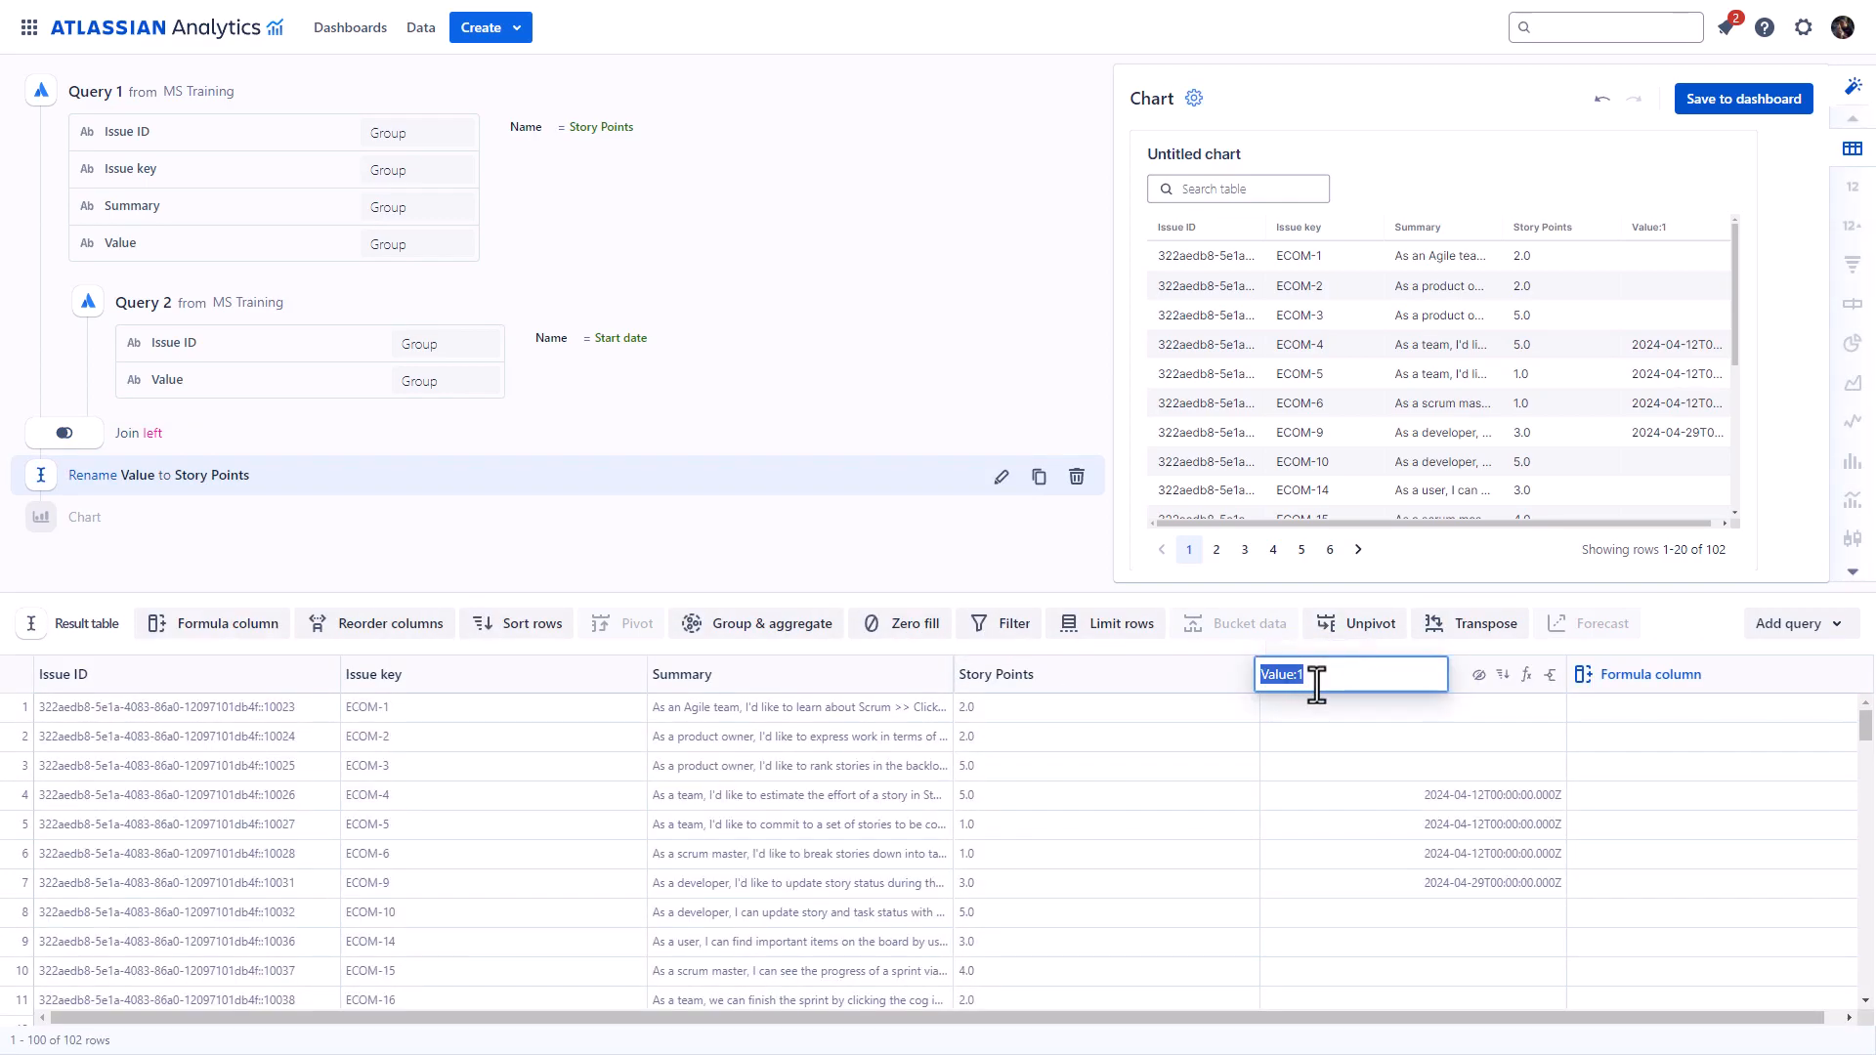
pyautogui.write('Start Date')
pyautogui.press('Return')
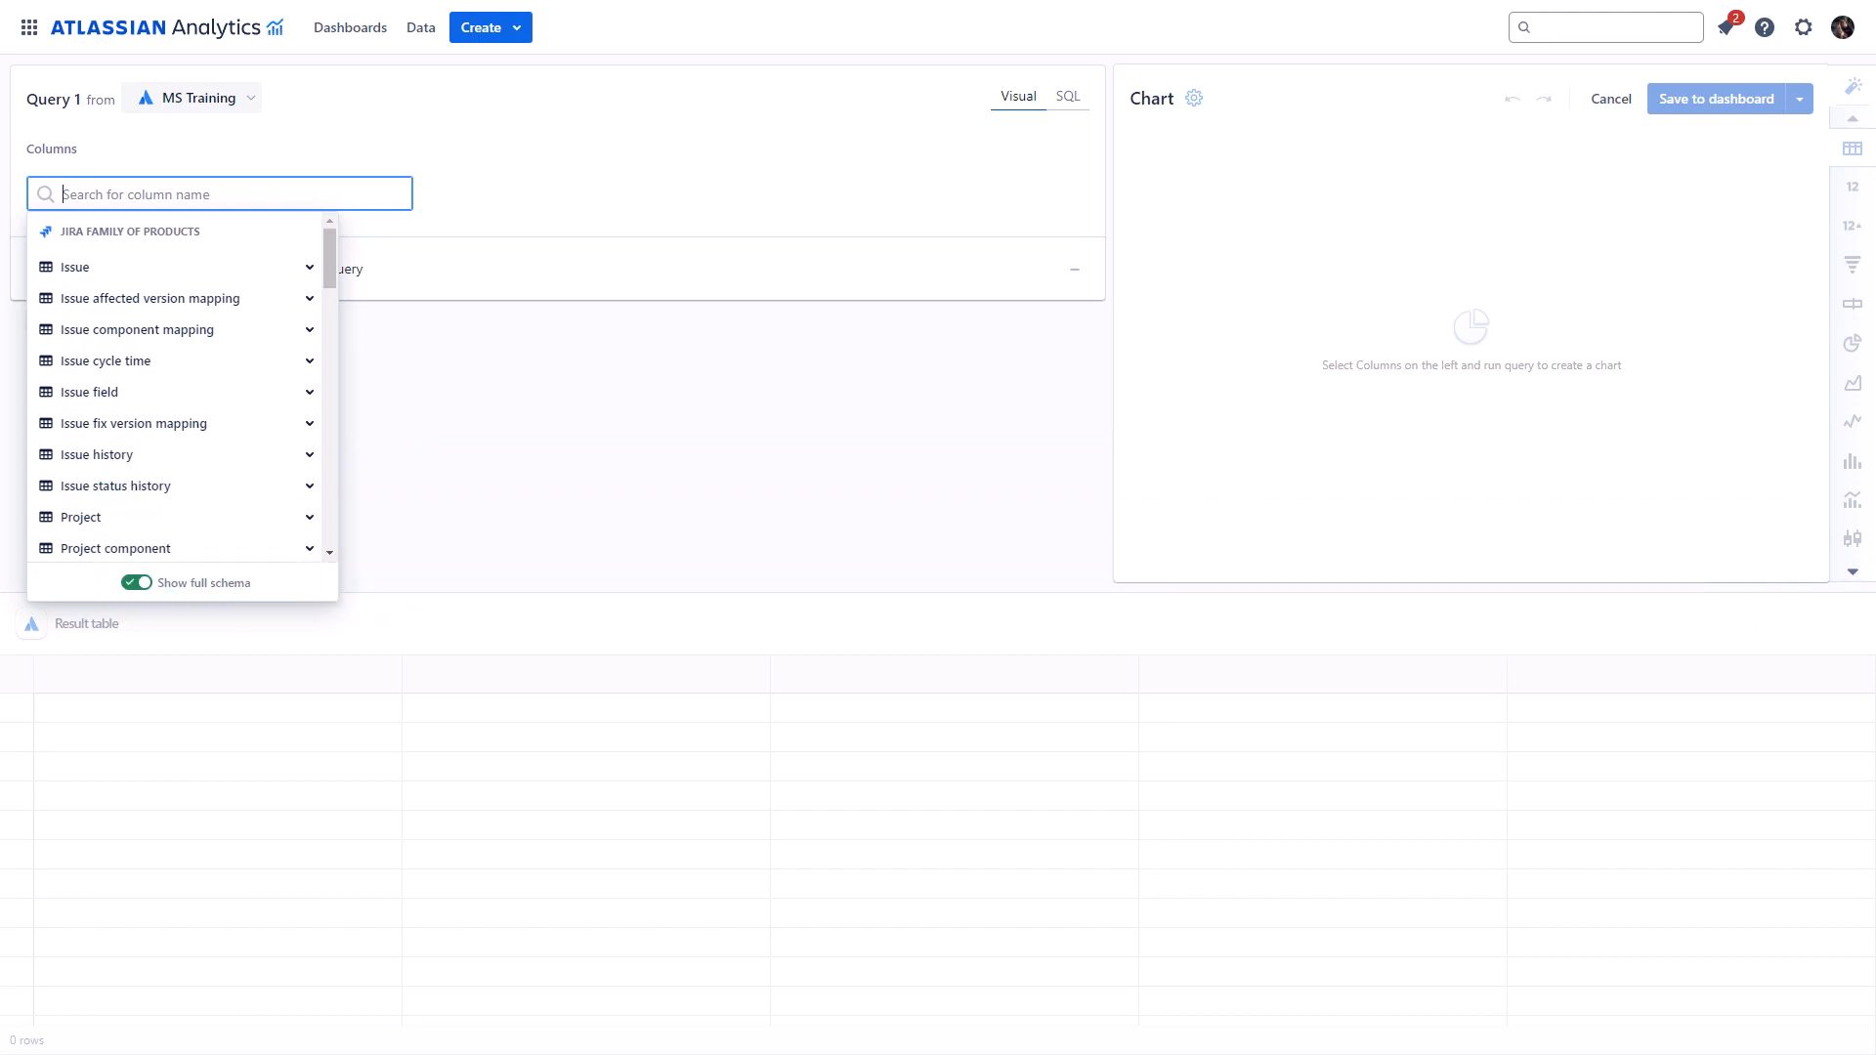
# Build a query on the Name column of the Issue field table, grouped, and run it.
pyautogui.click(108, 396)
pyautogui.scroll(-1, 106, 494)
pyautogui.click(105, 494)
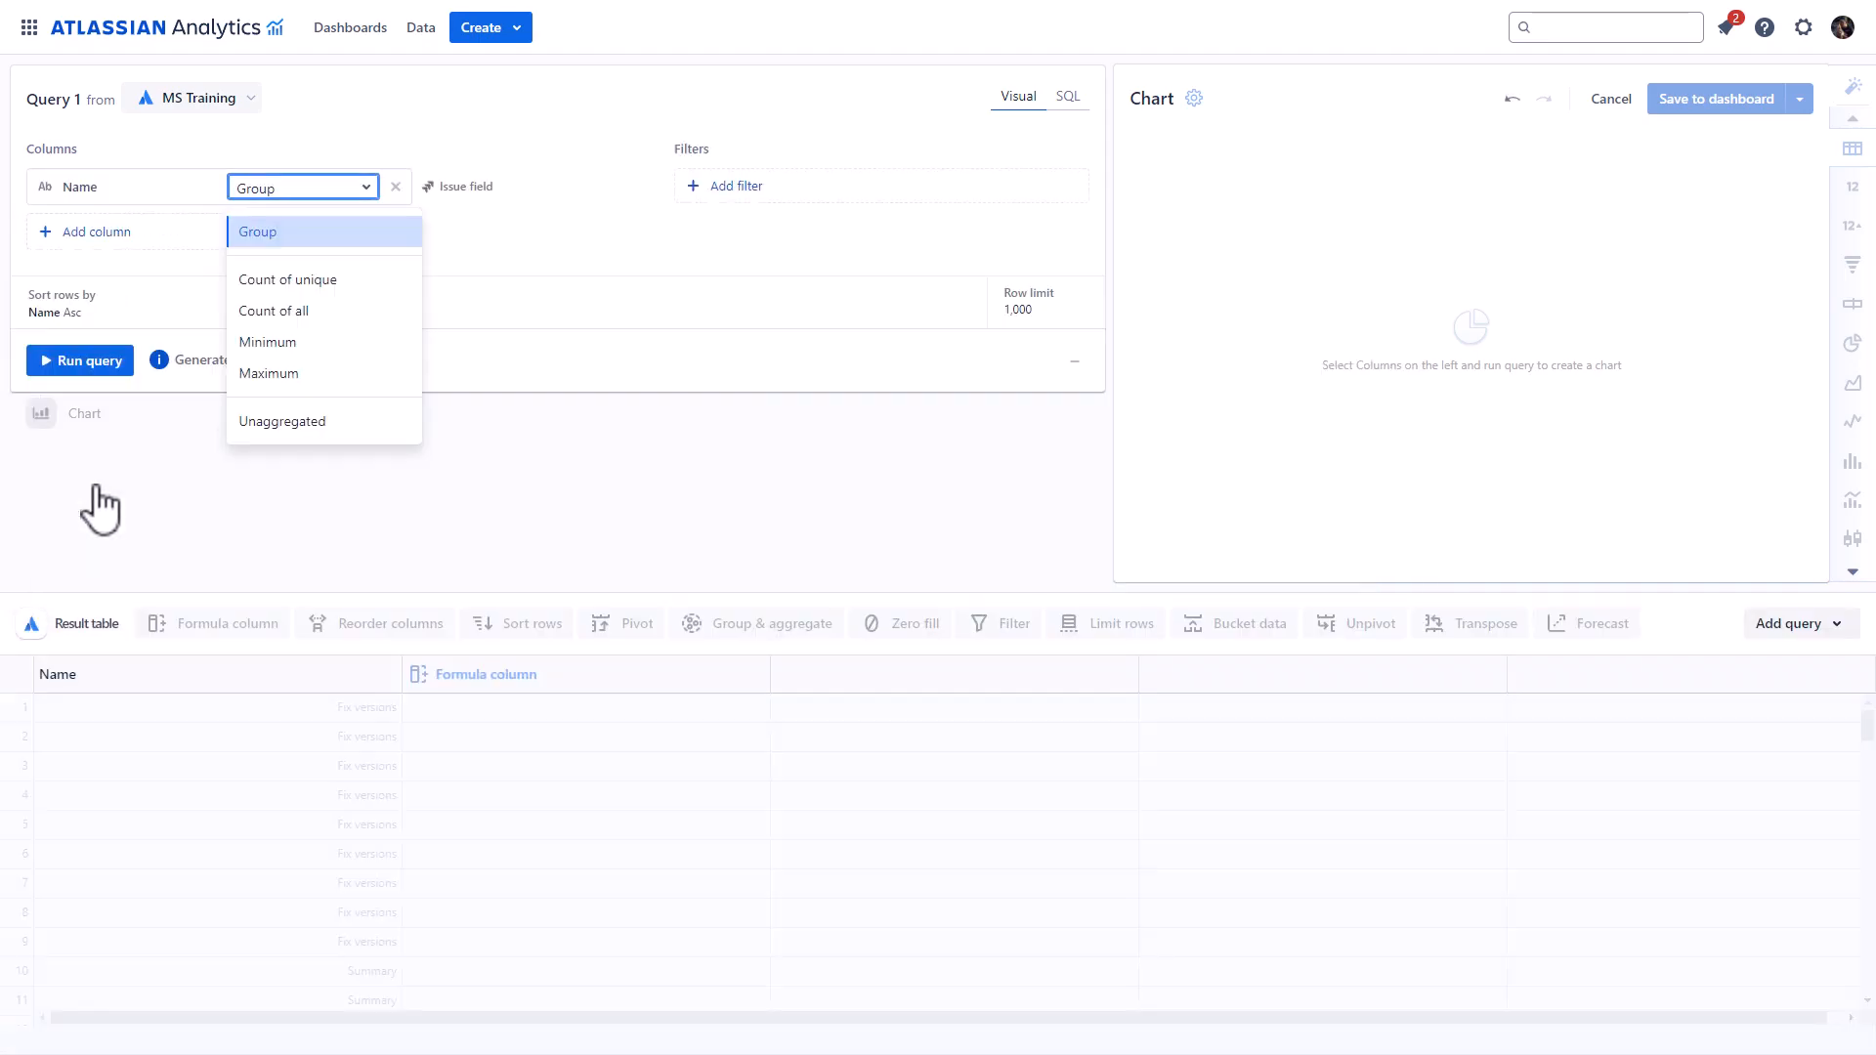
pyautogui.click(86, 361)
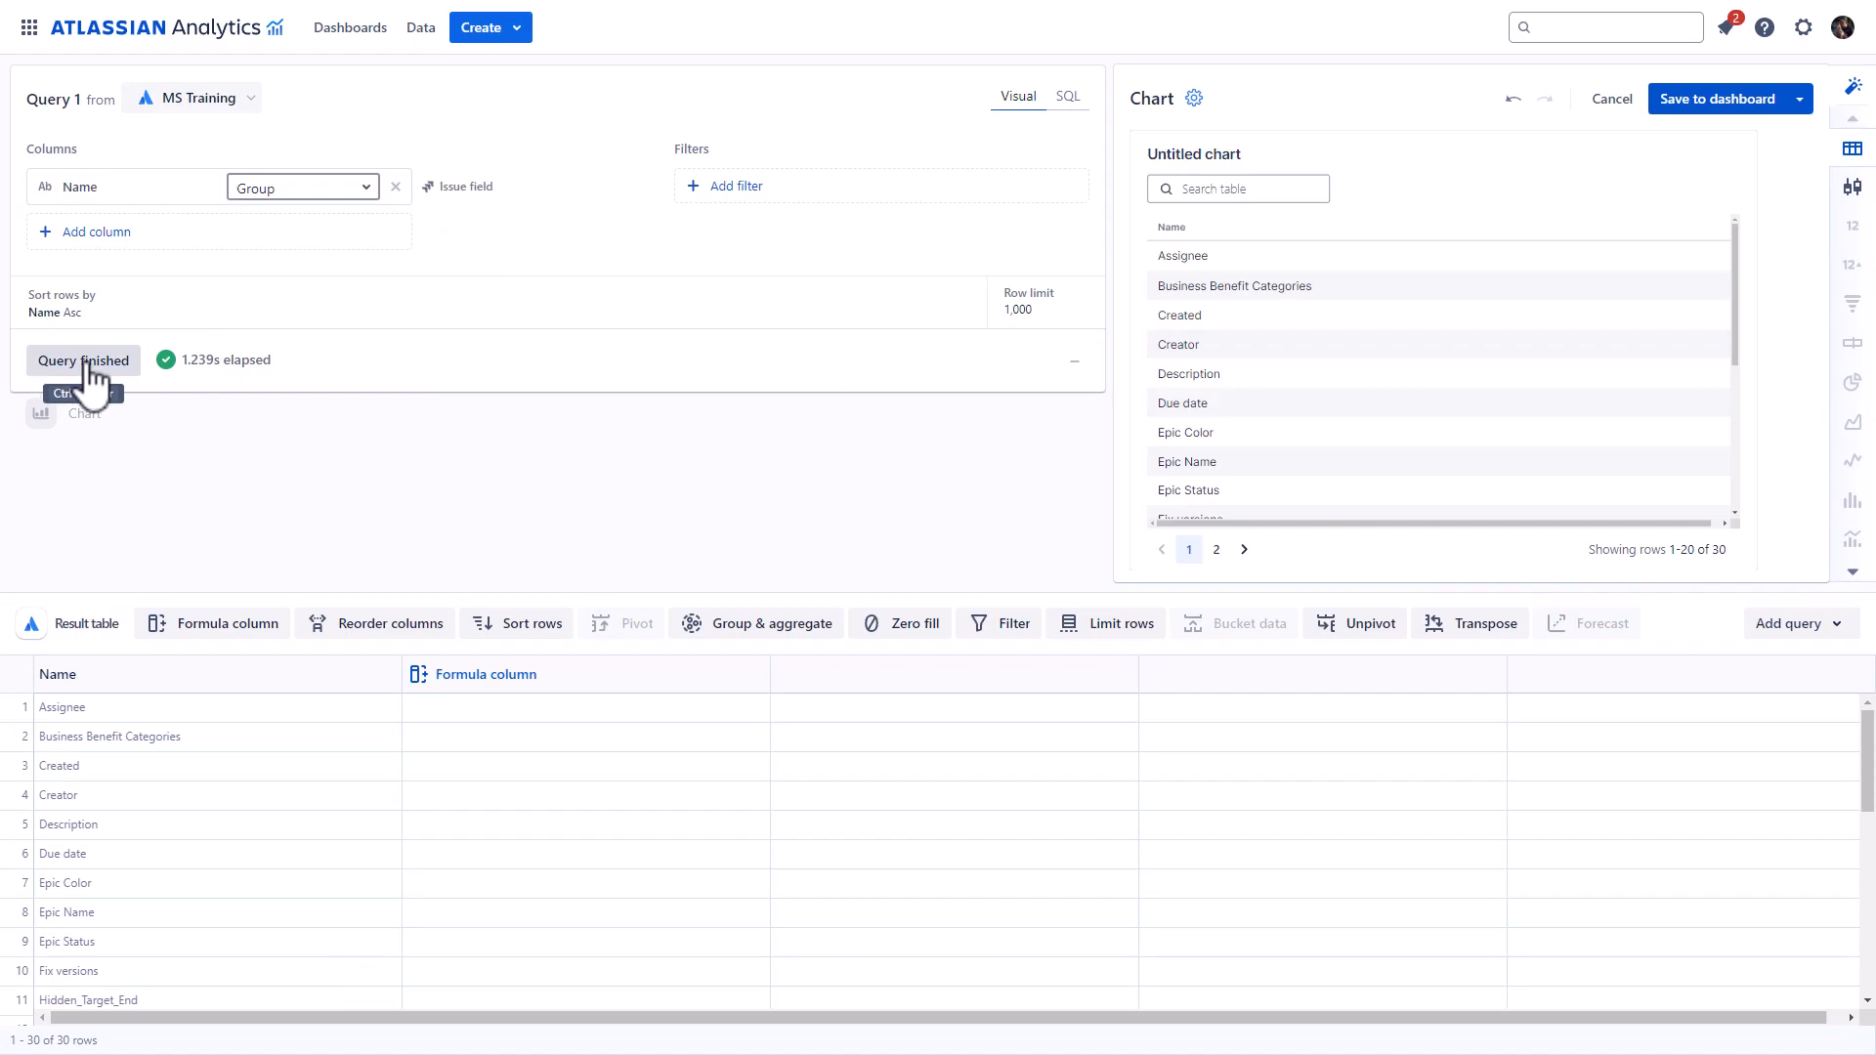
# Save the field name table to the dashboard and download the chart from there.
pyautogui.click(1731, 105)
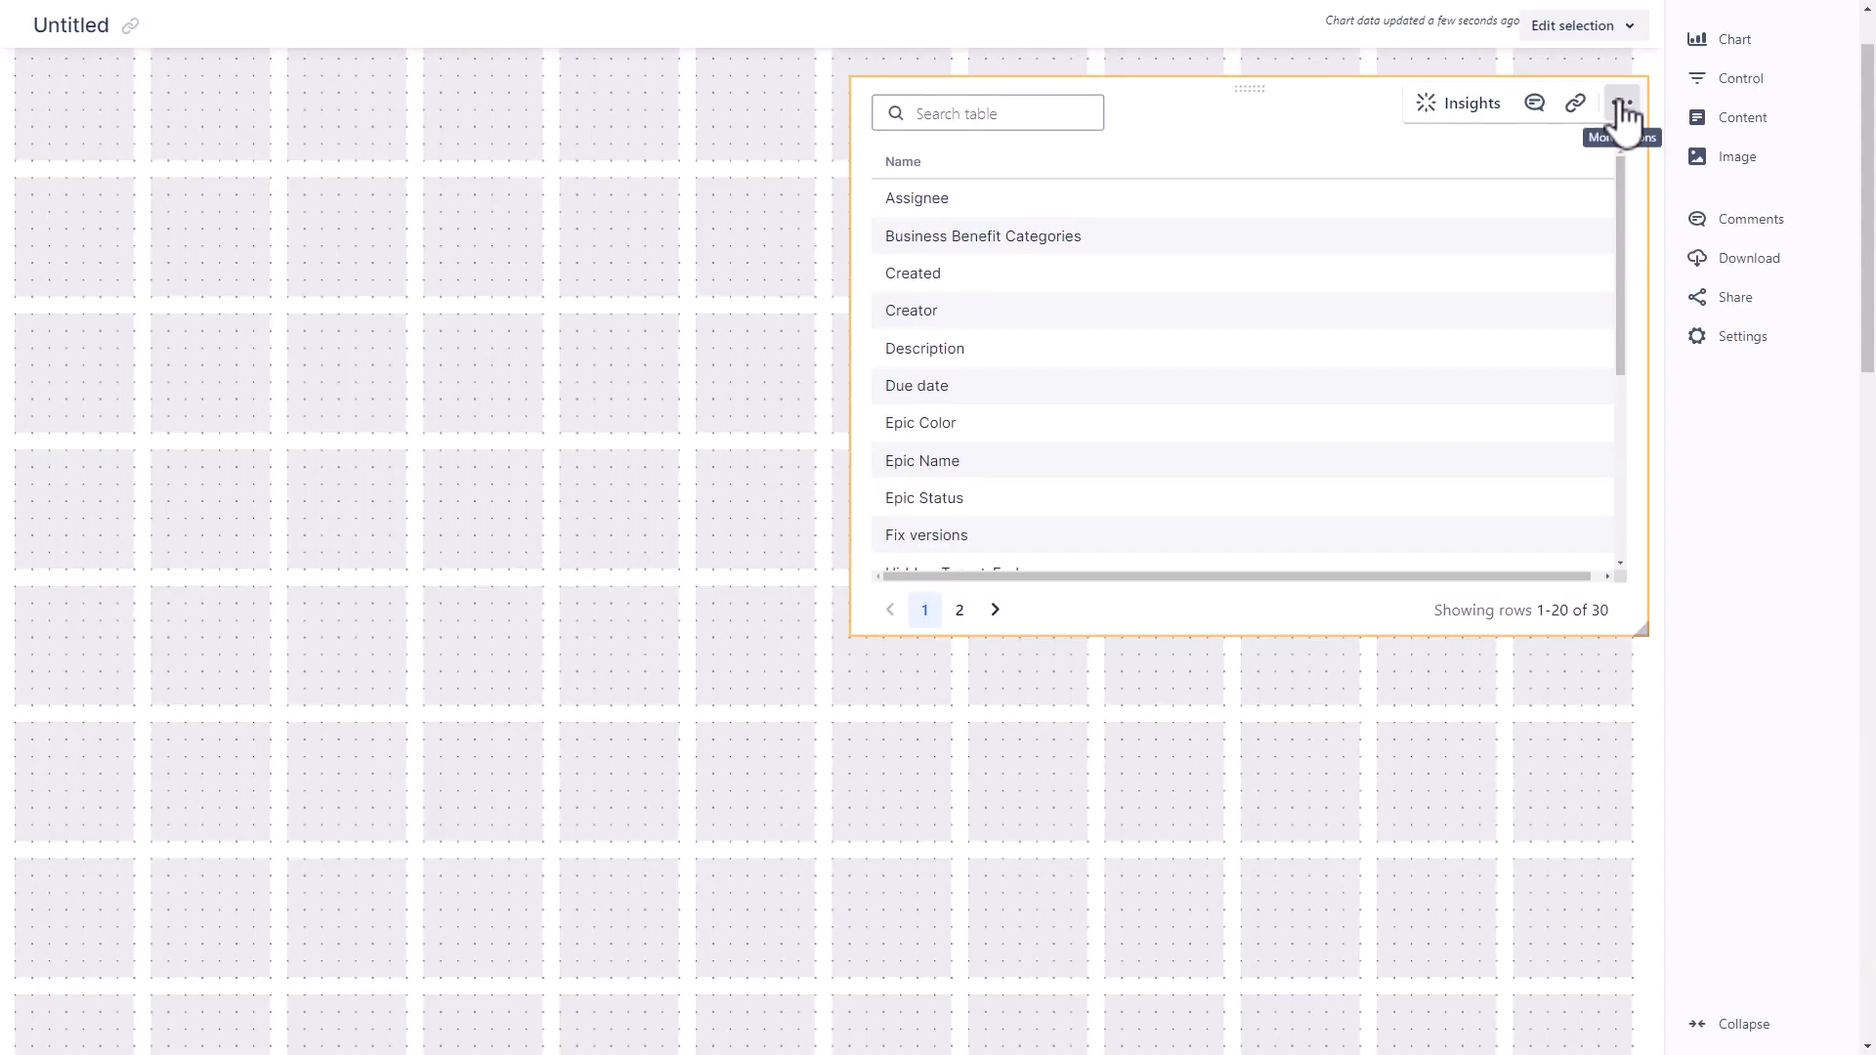
pyautogui.click(1620, 103)
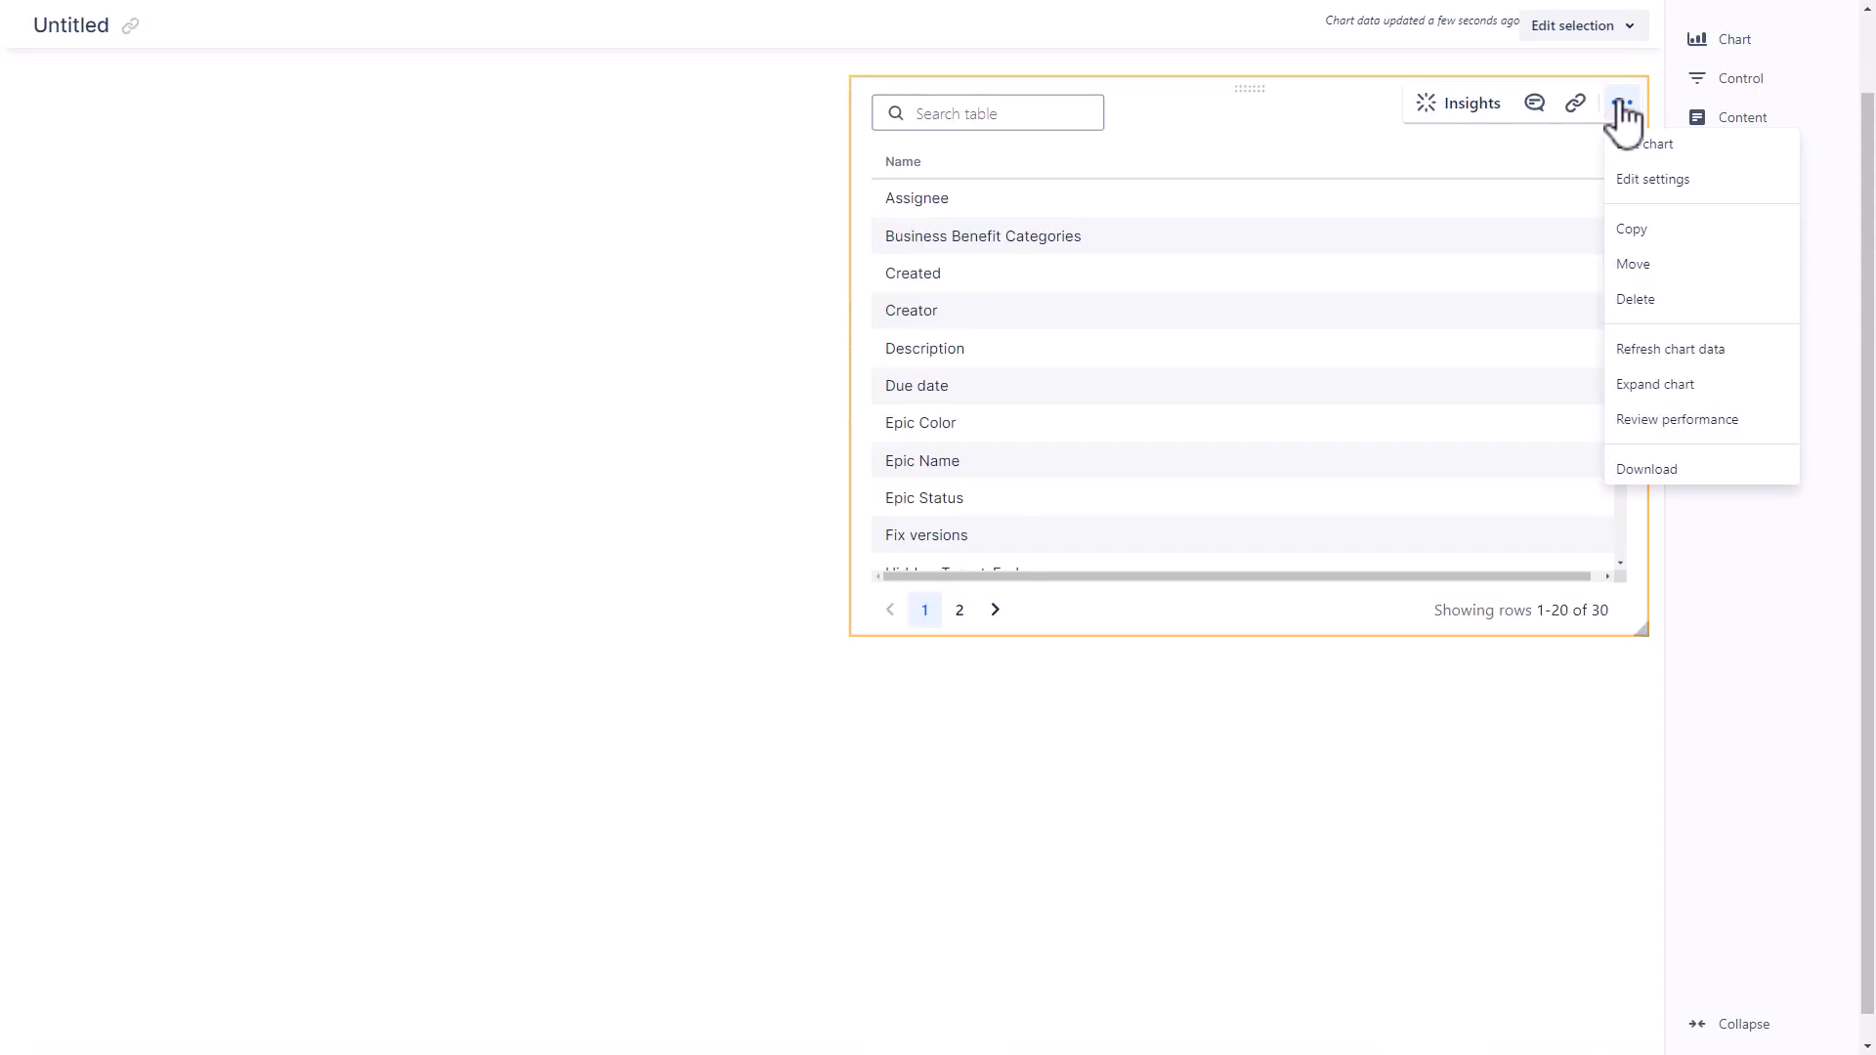
pyautogui.click(1630, 471)
pyautogui.click(760, 232)
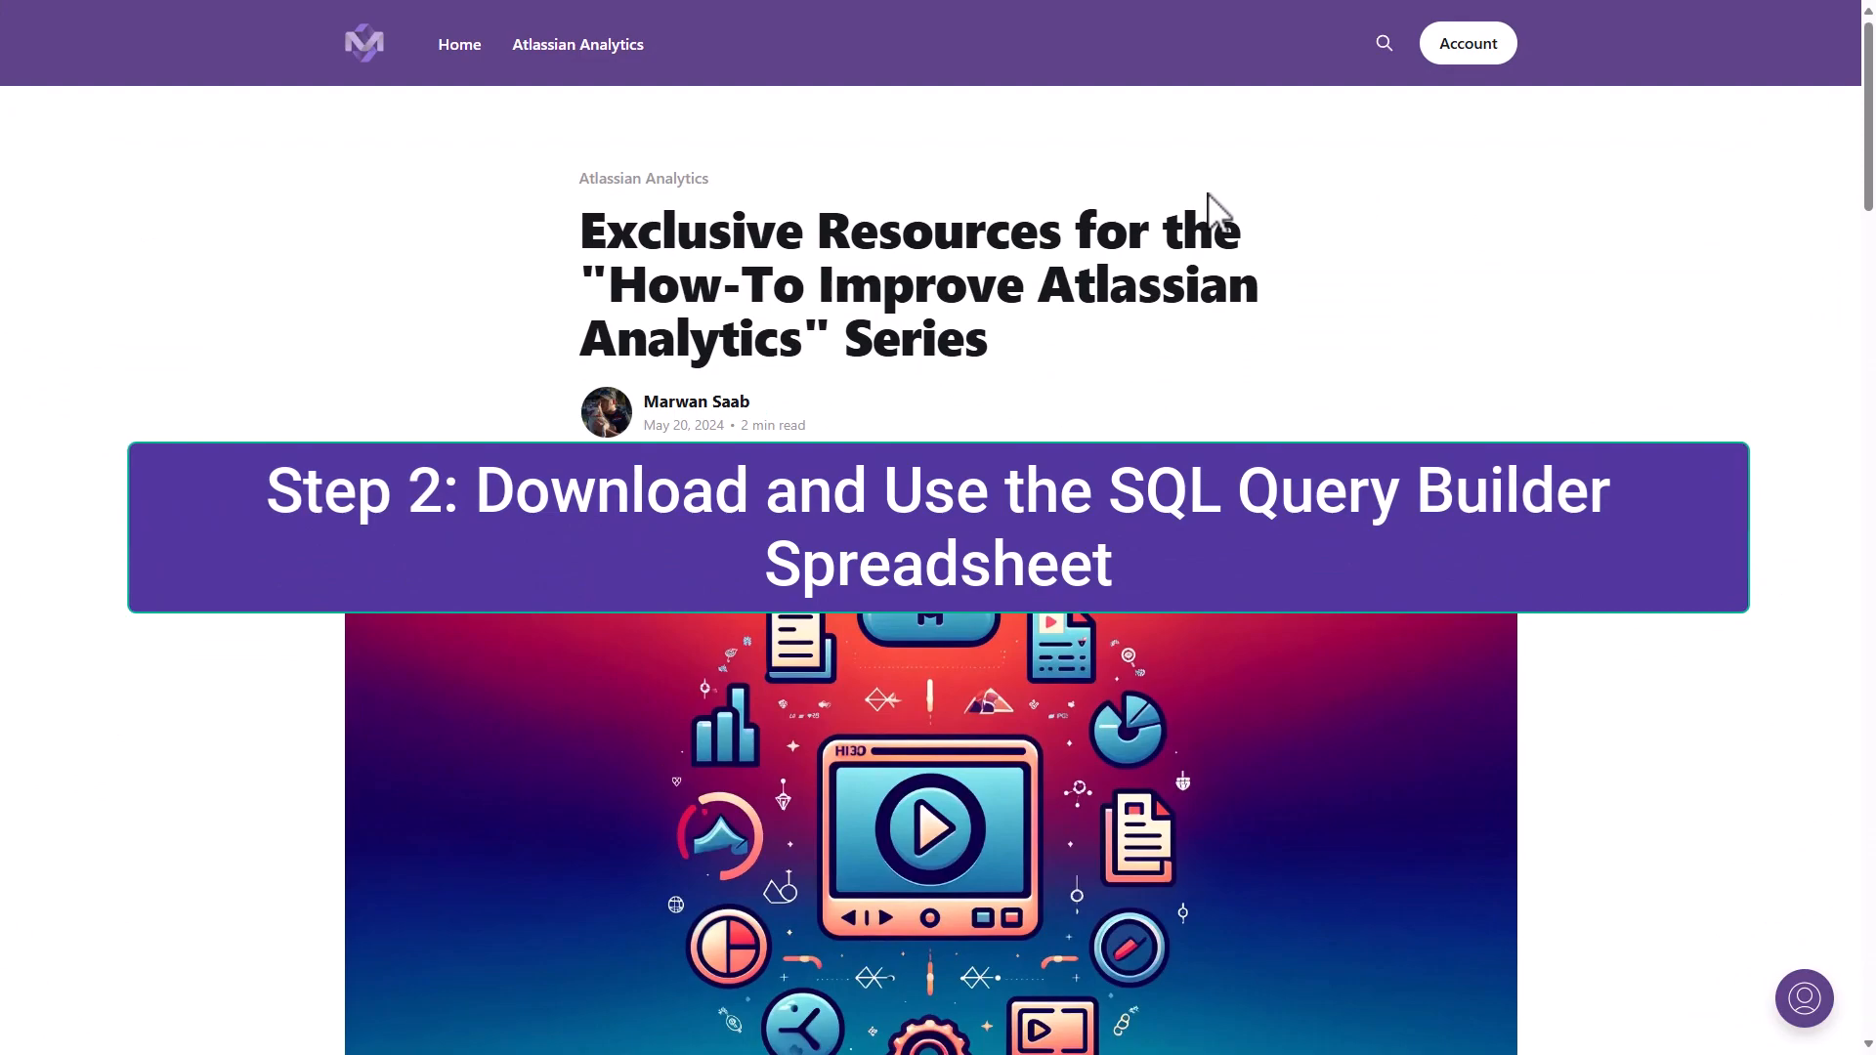
pyautogui.scroll(-5, 1207, 194)
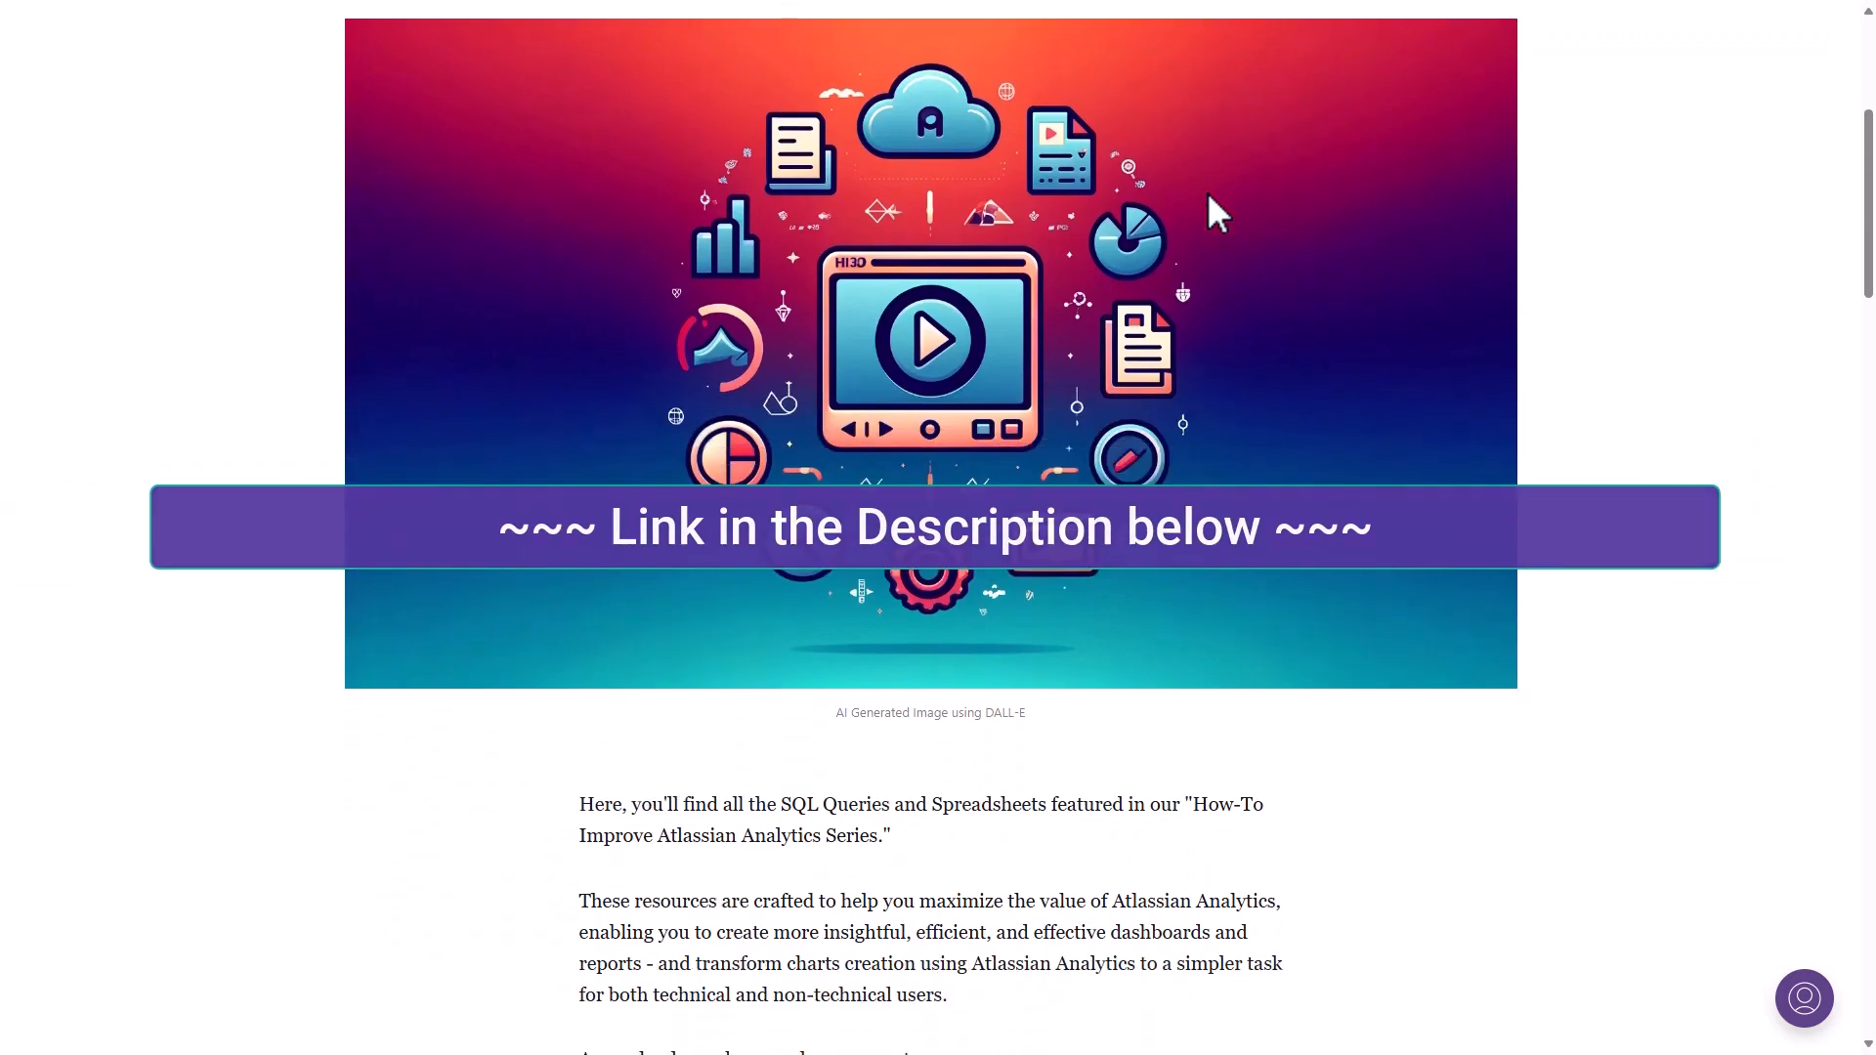
pyautogui.scroll(-3, 1208, 196)
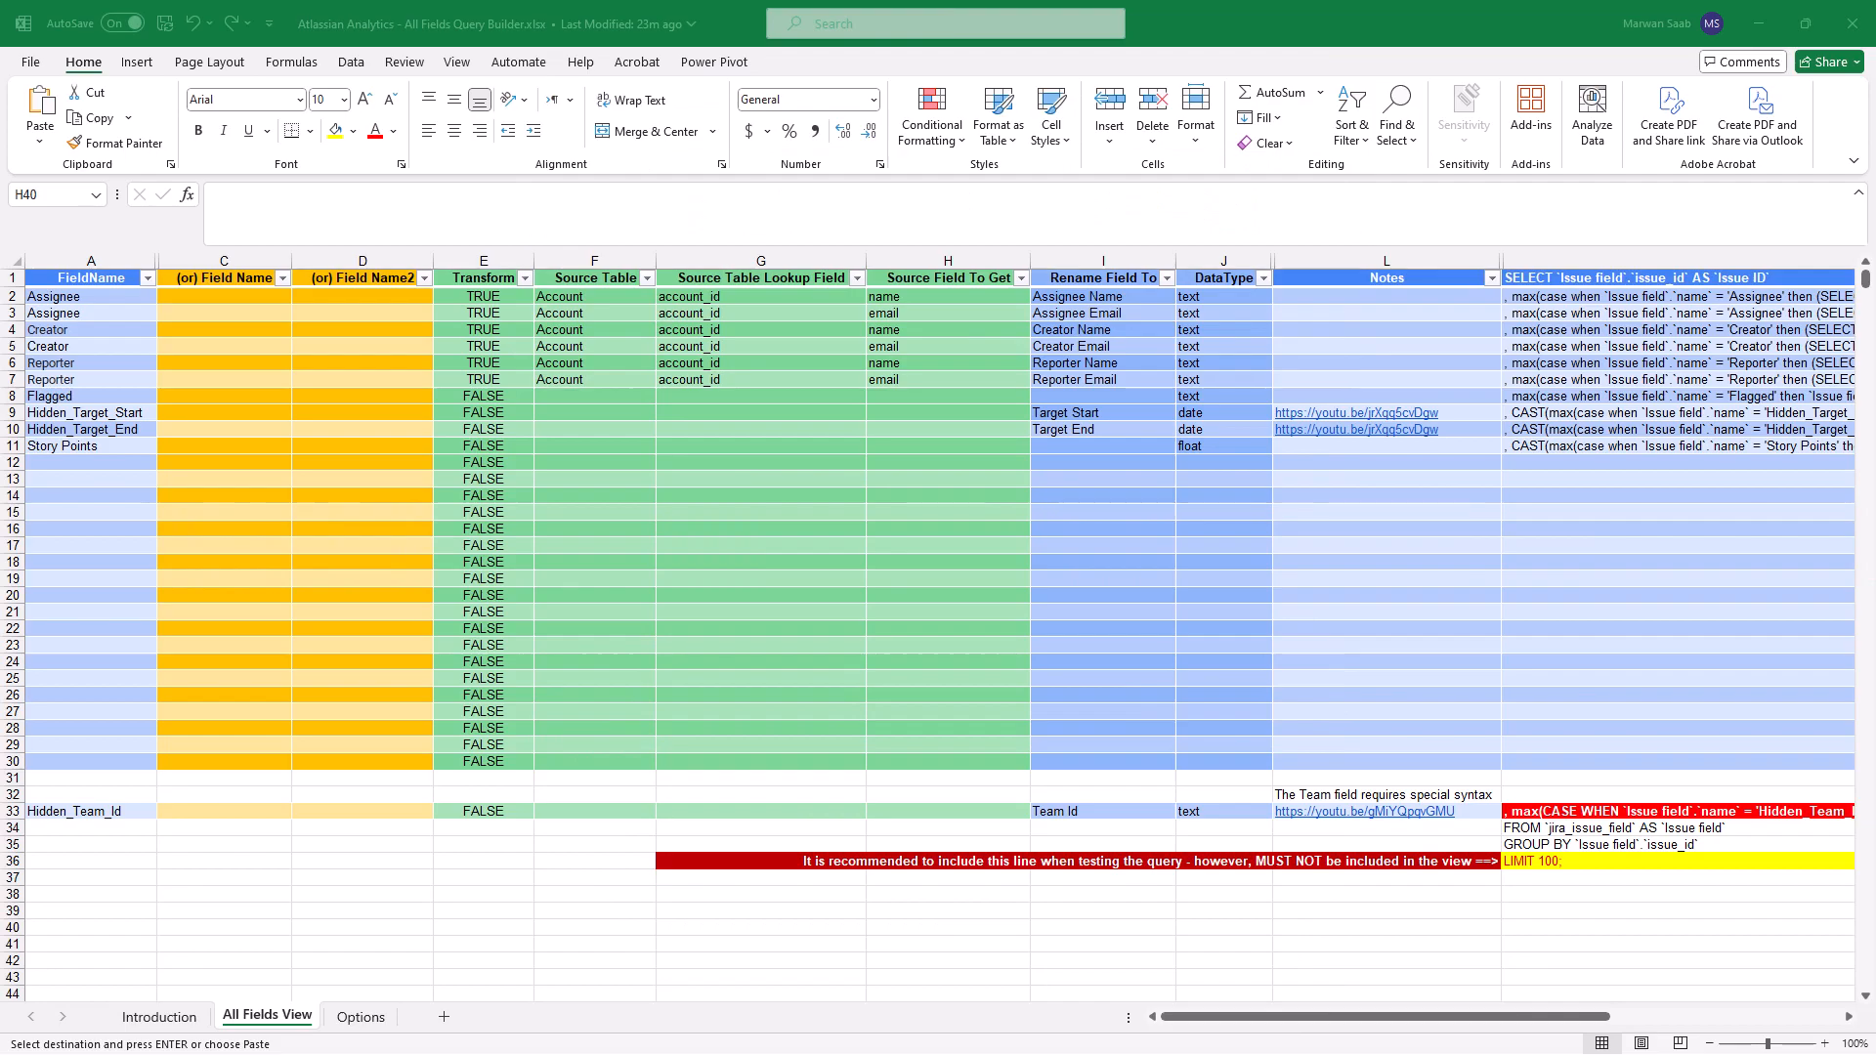
# In the All Fields Query Builder workbook in Excel, paste the copied field name Start date into FieldName cell A15.
pyautogui.click(55, 510)
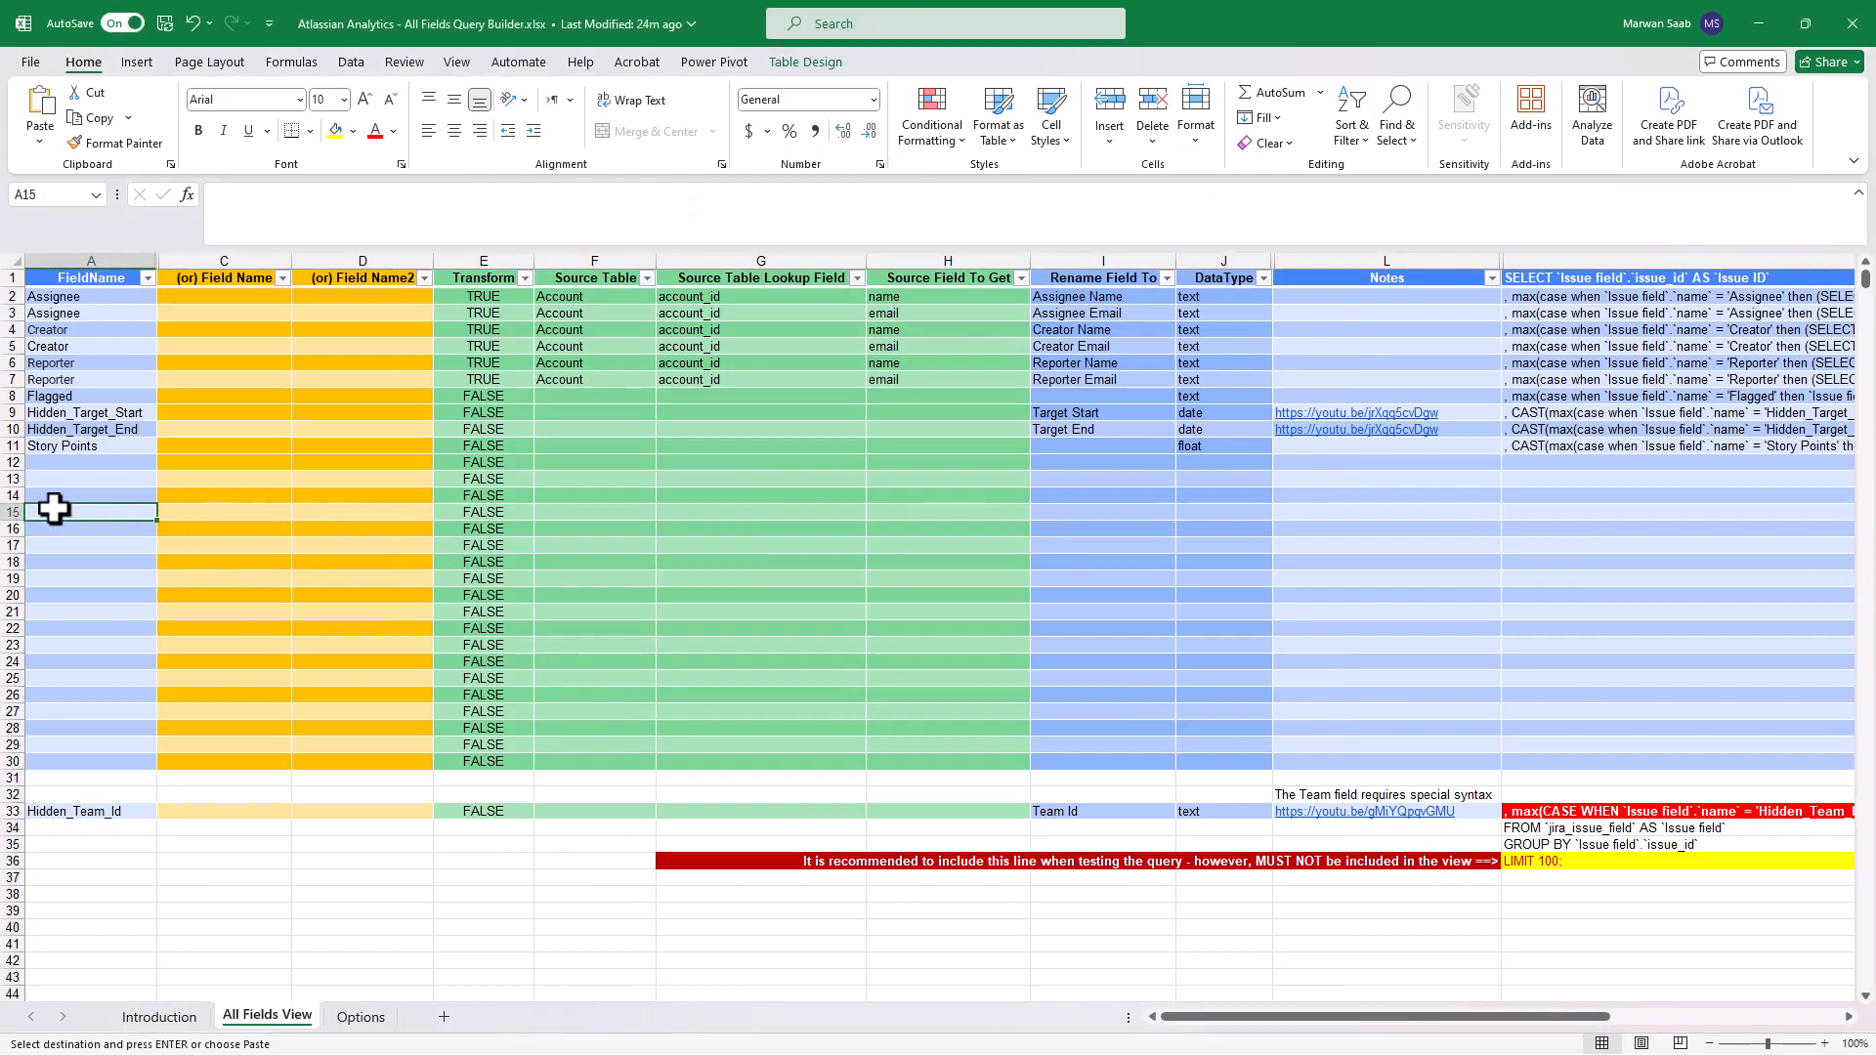
pyautogui.rightClick(54, 510)
pyautogui.click(134, 463)
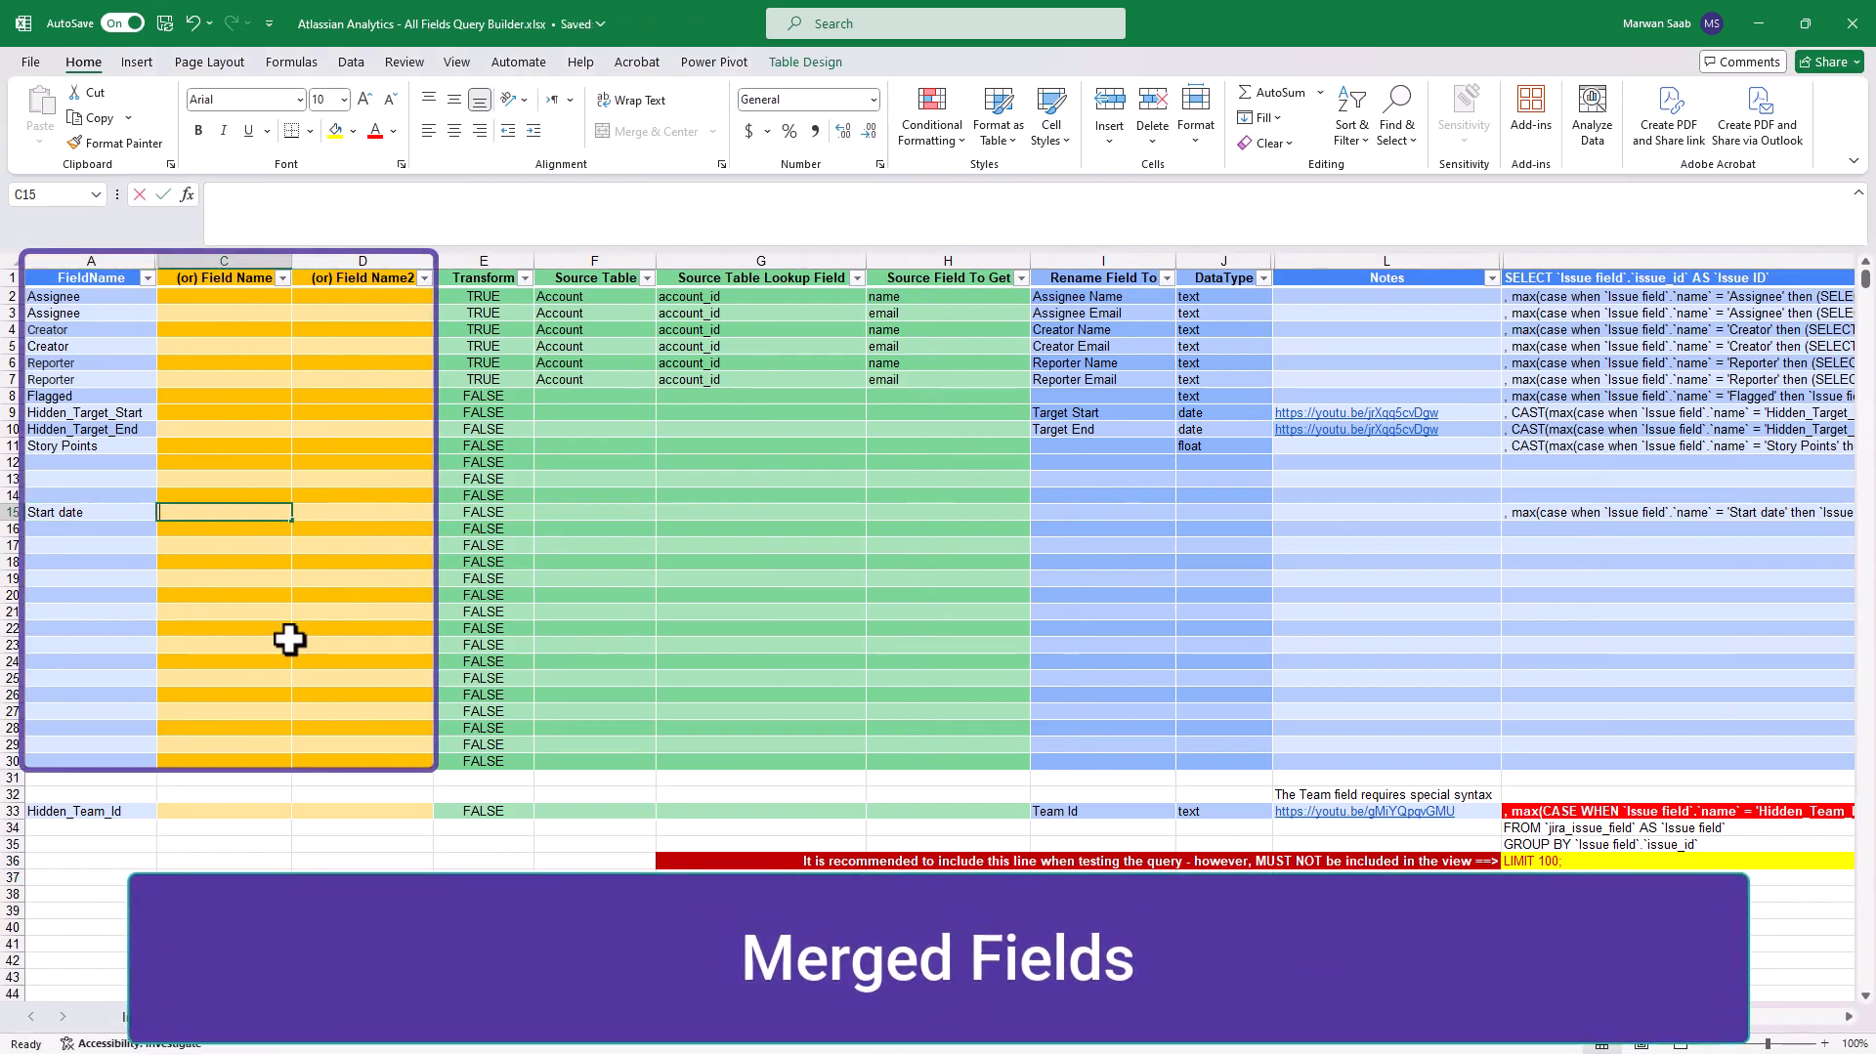
# Enter the alternative field names Startdate in C15 and Start Date in D15 for the Start date row.
pyautogui.write('Startdate')
pyautogui.press('Right')
pyautogui.write('Start Date')
pyautogui.press('Return')
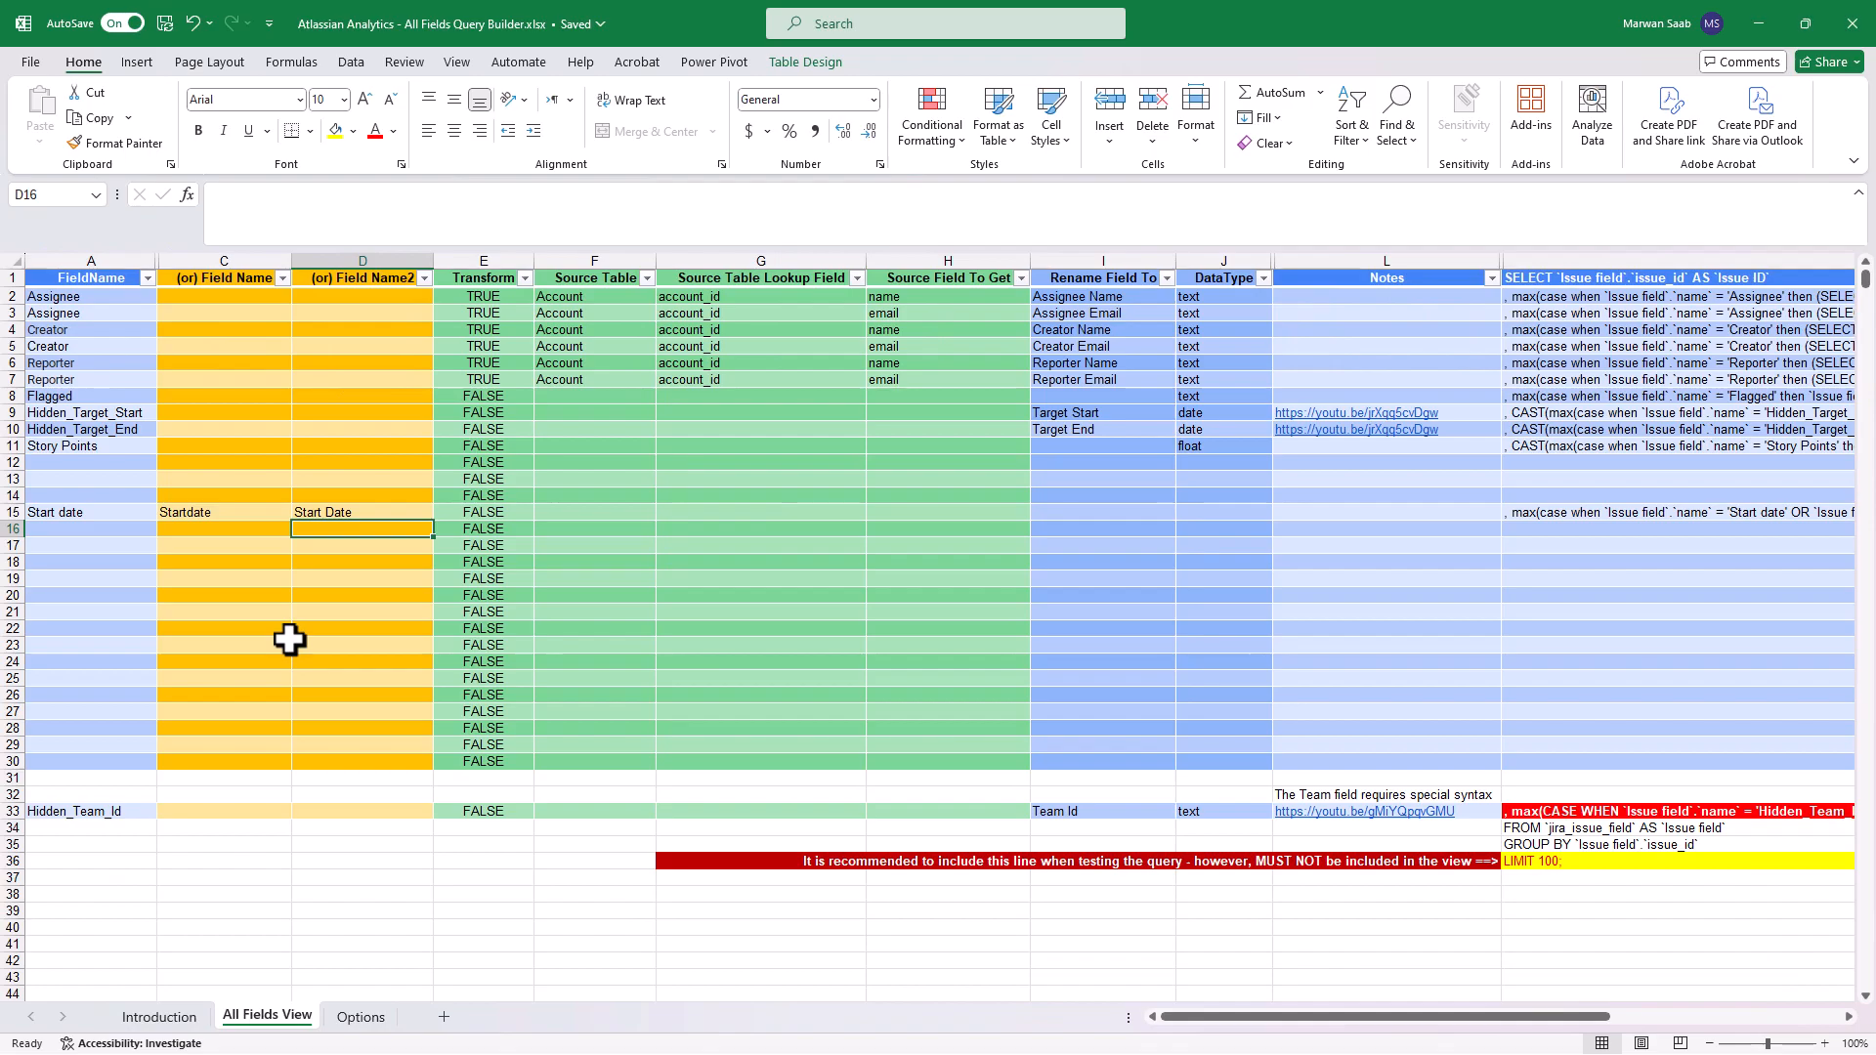
# Set the Rename Field To value in I15 of the Start date row to Start Date.
pyautogui.click(1068, 513)
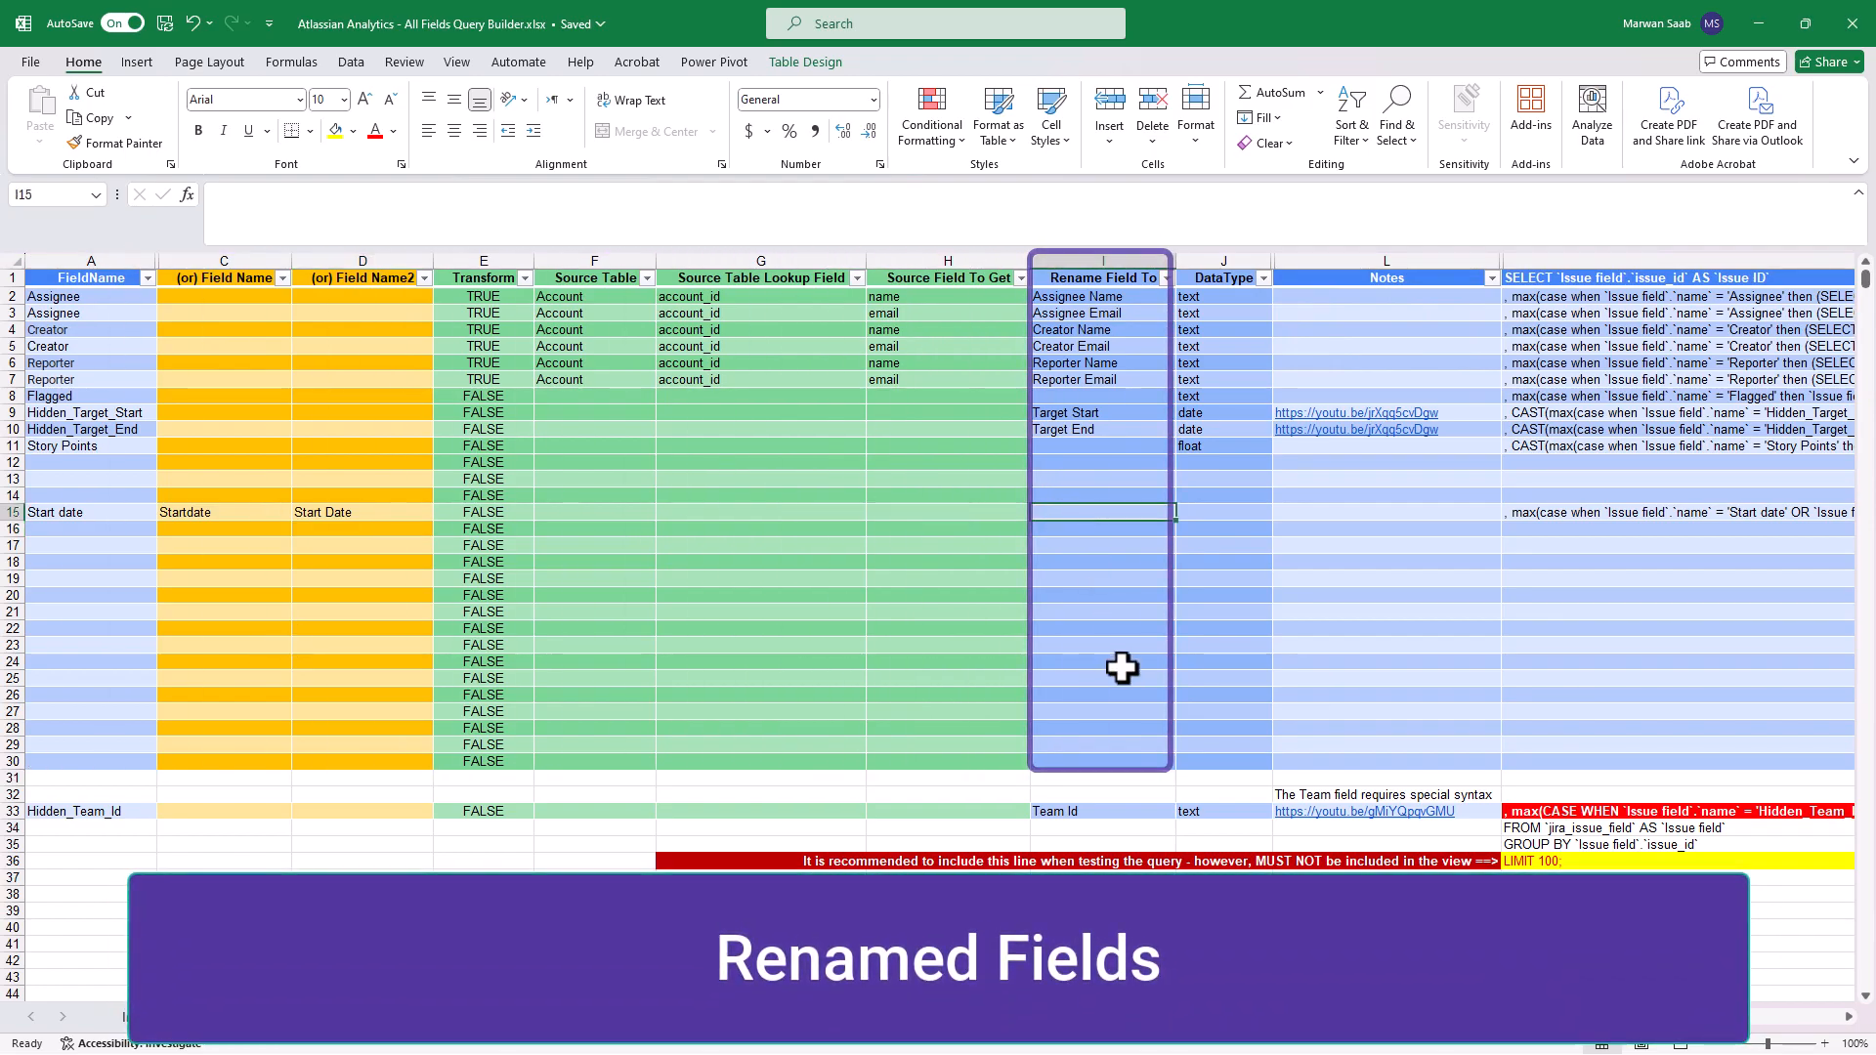
pyautogui.write('Start Date')
pyautogui.press('Return')
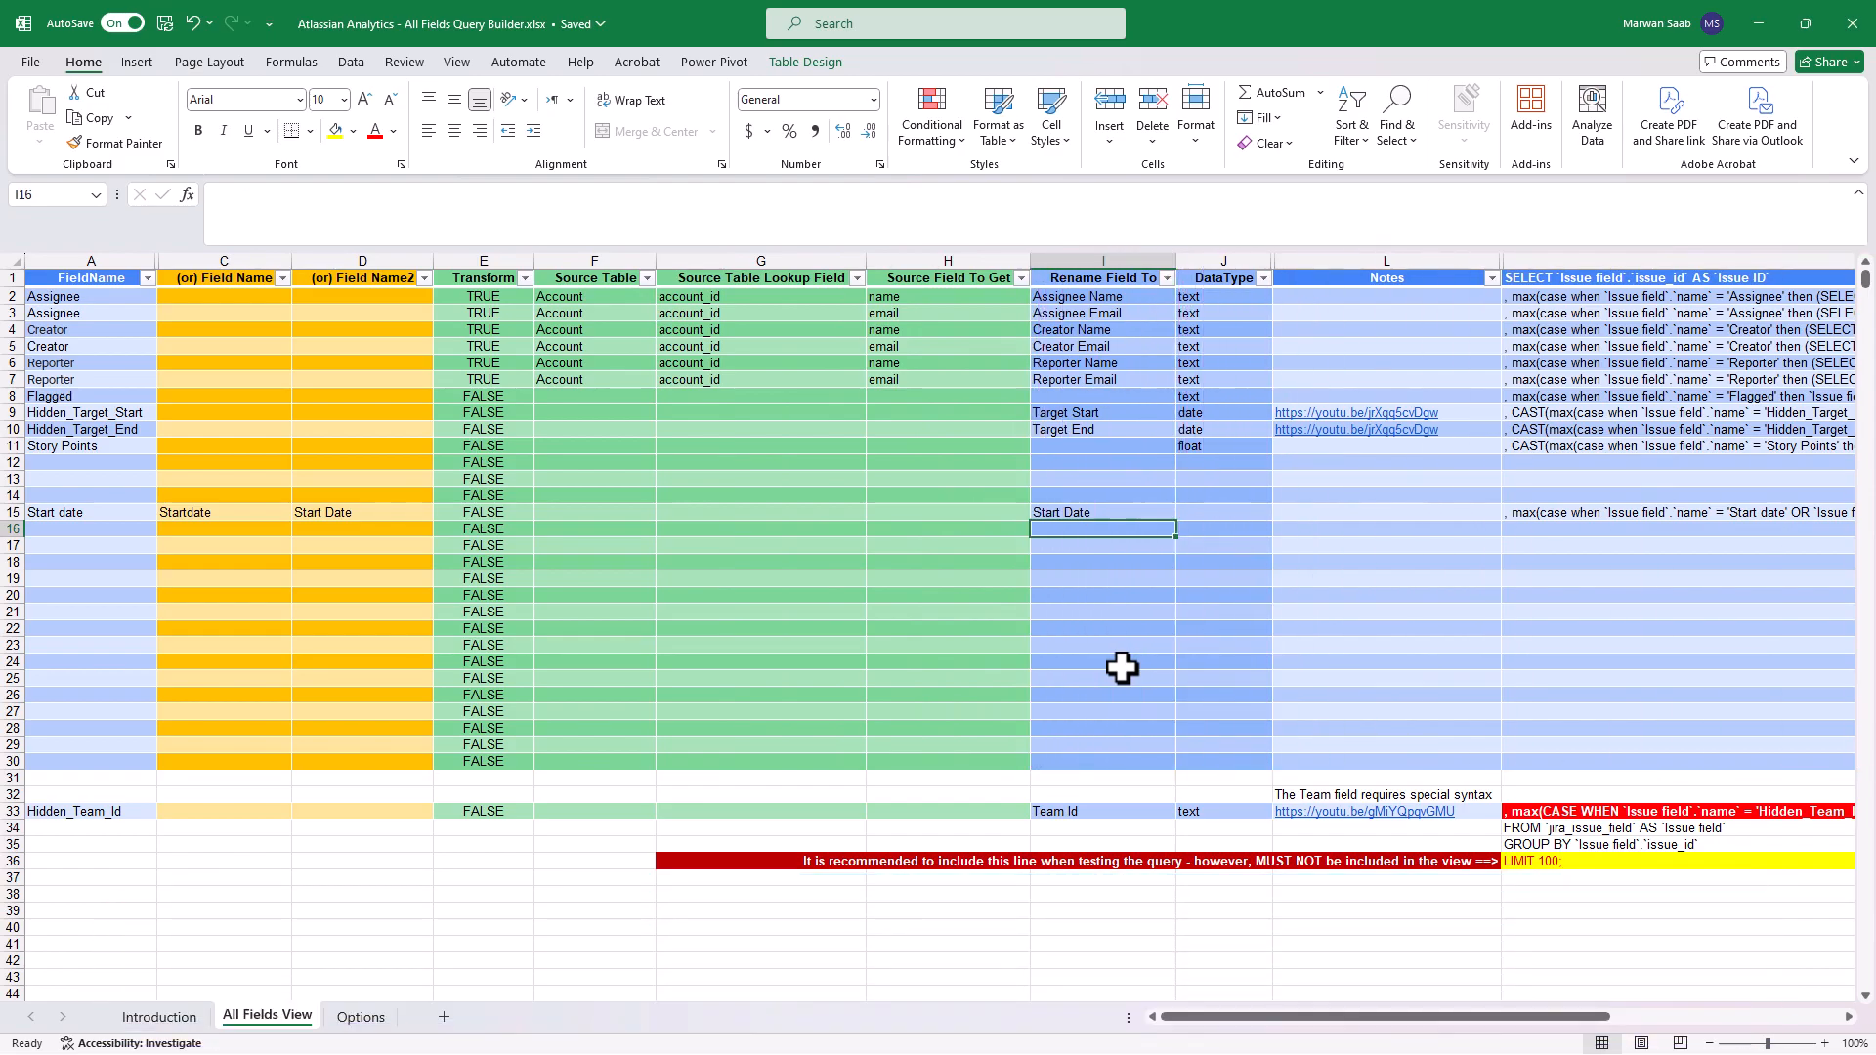
# Set the DataType in J15 of the Start date row to date.
pyautogui.press('Up')
pyautogui.press('Right')
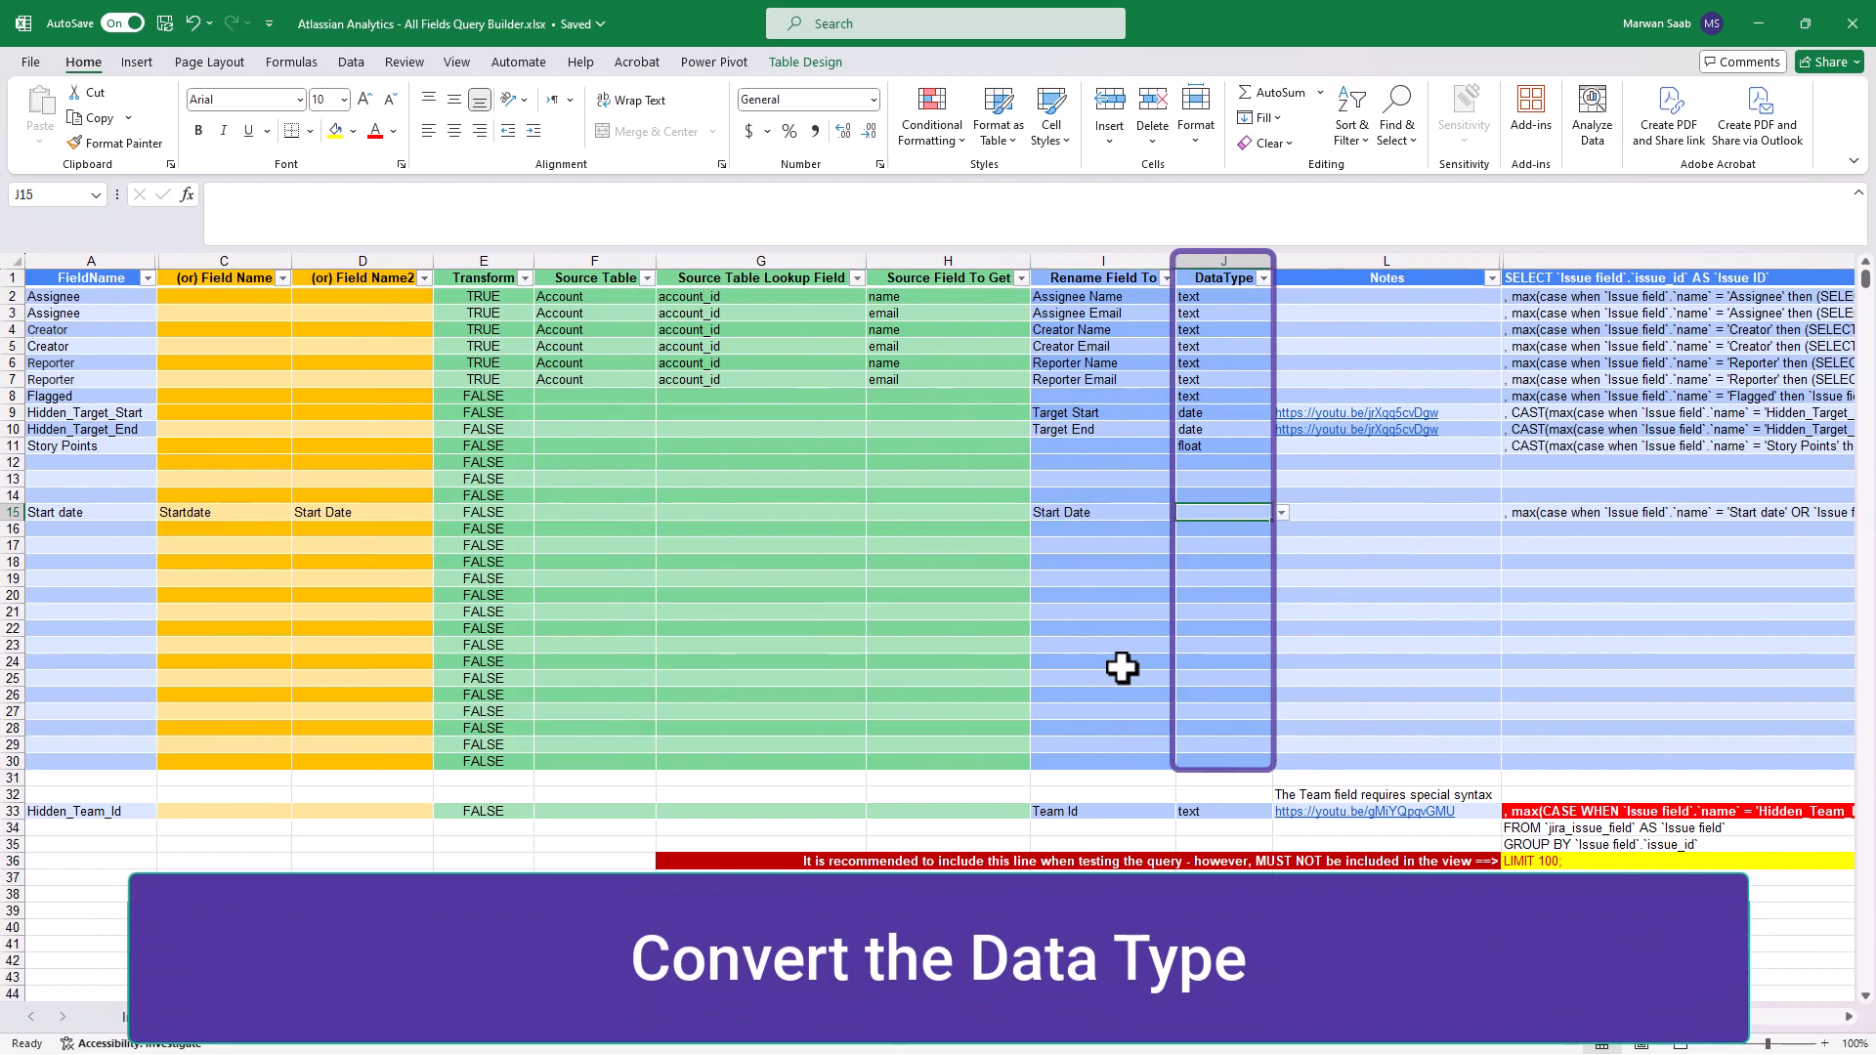
pyautogui.write('date')
pyautogui.press('Tab')
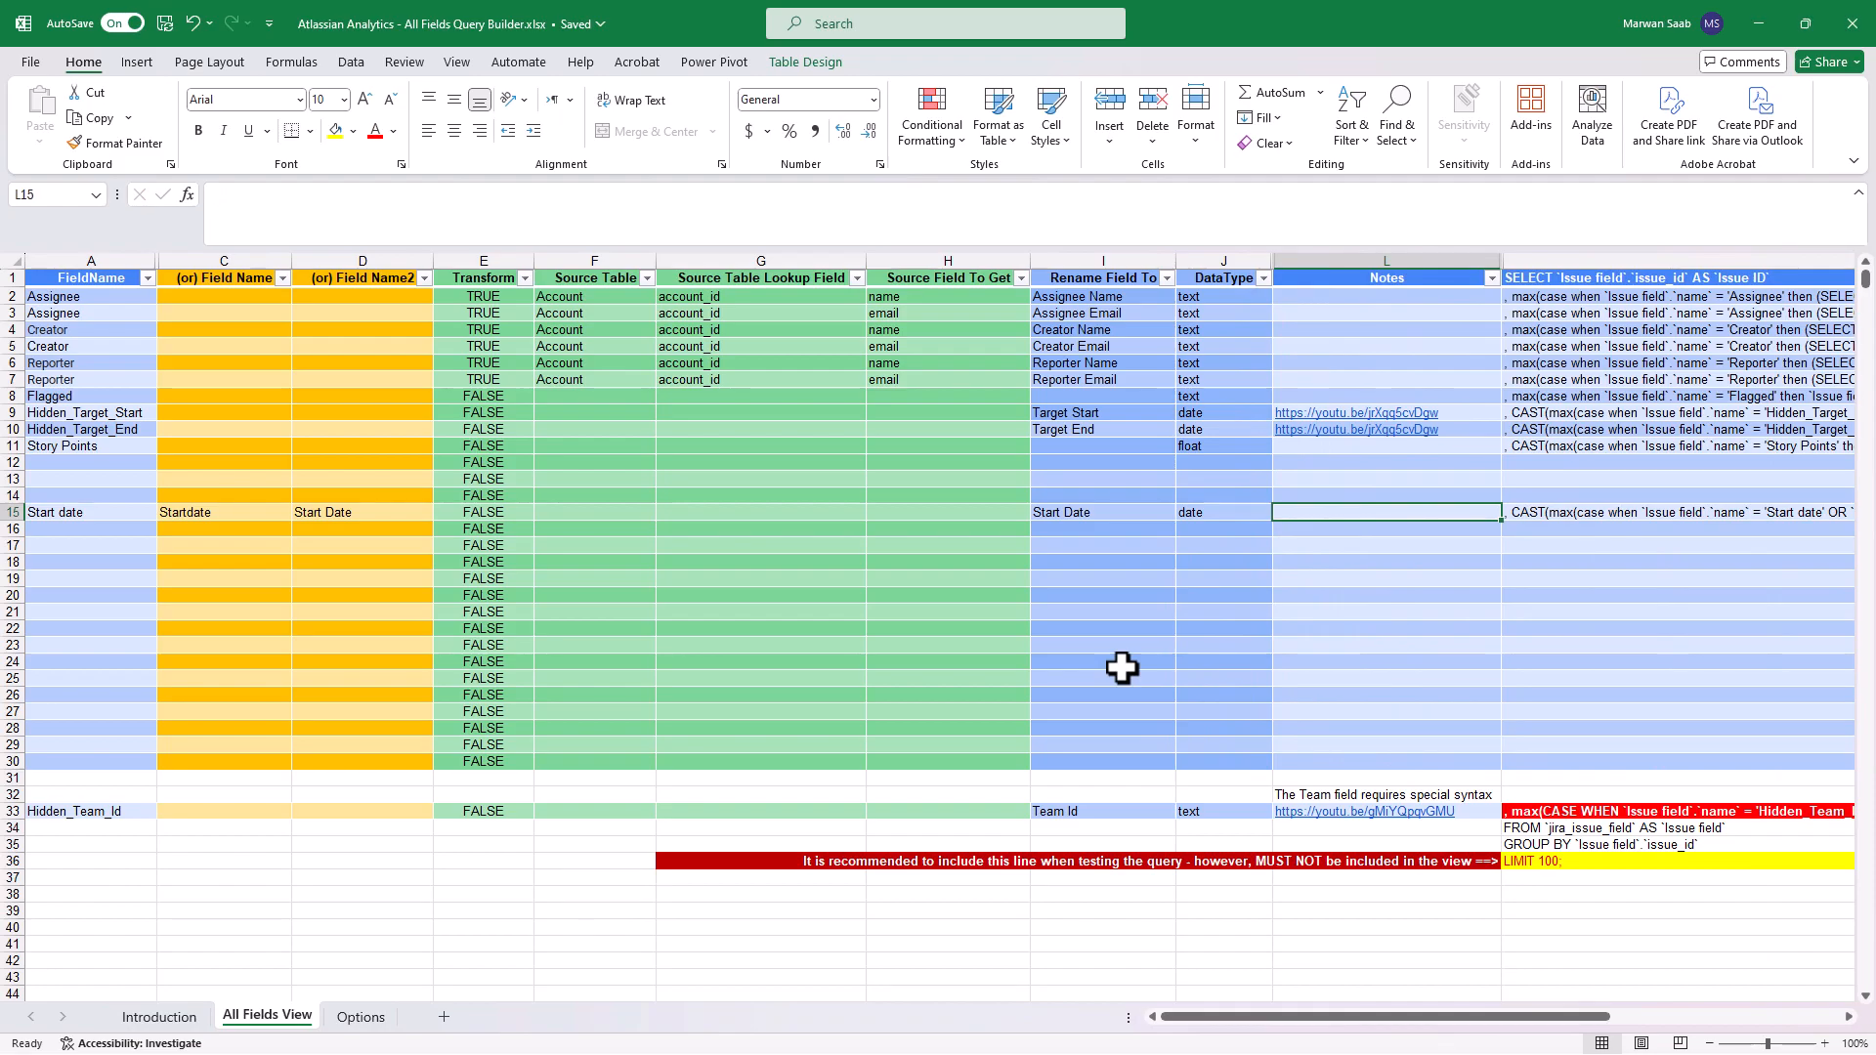
# Copy the generated SQL query lines from the SELECT line in row 1 through the LIMIT 100; line in row 36.
pyautogui.click(1594, 278)
pyautogui.moveTo(1594, 279); pyautogui.dragTo(1651, 861)
pyautogui.hotkey('ctrl', 'c')
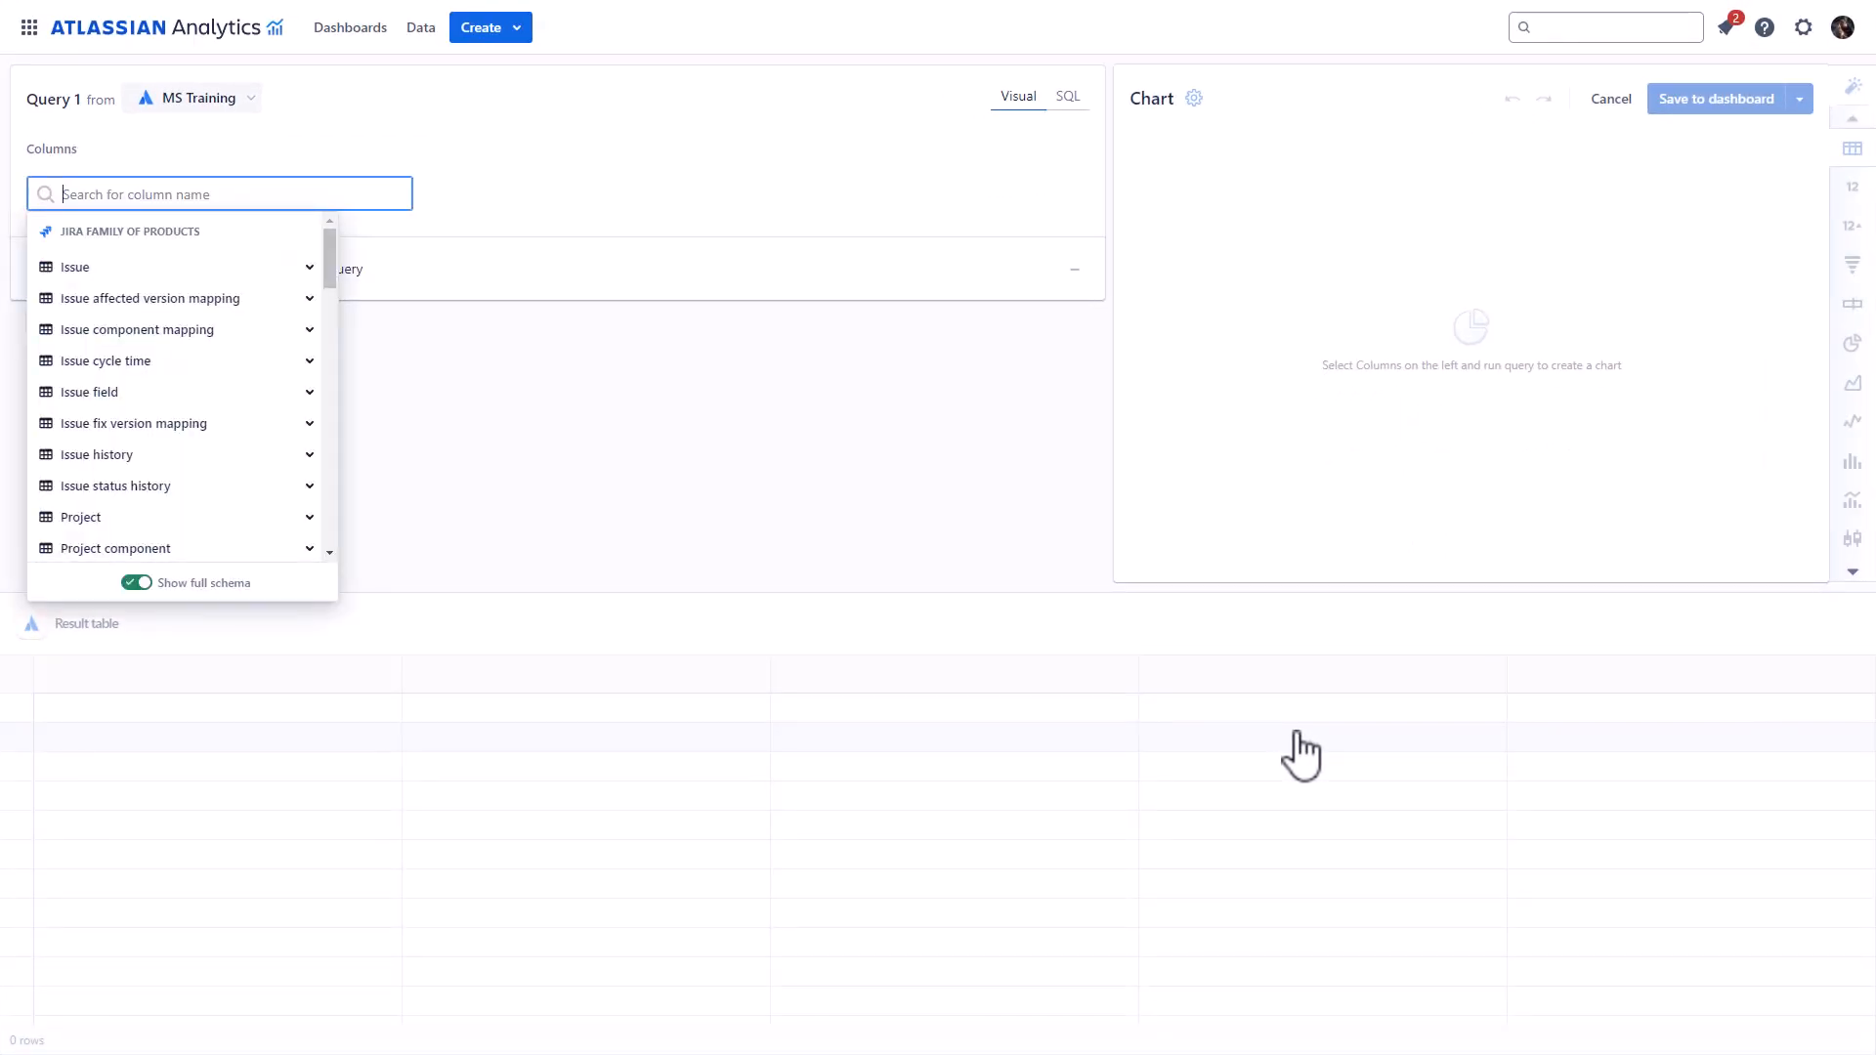
# Switch to Atlassian Analytics, paste the copied query in SQL mode for MS Training, run it and review the result columns.
pyautogui.click(1067, 96)
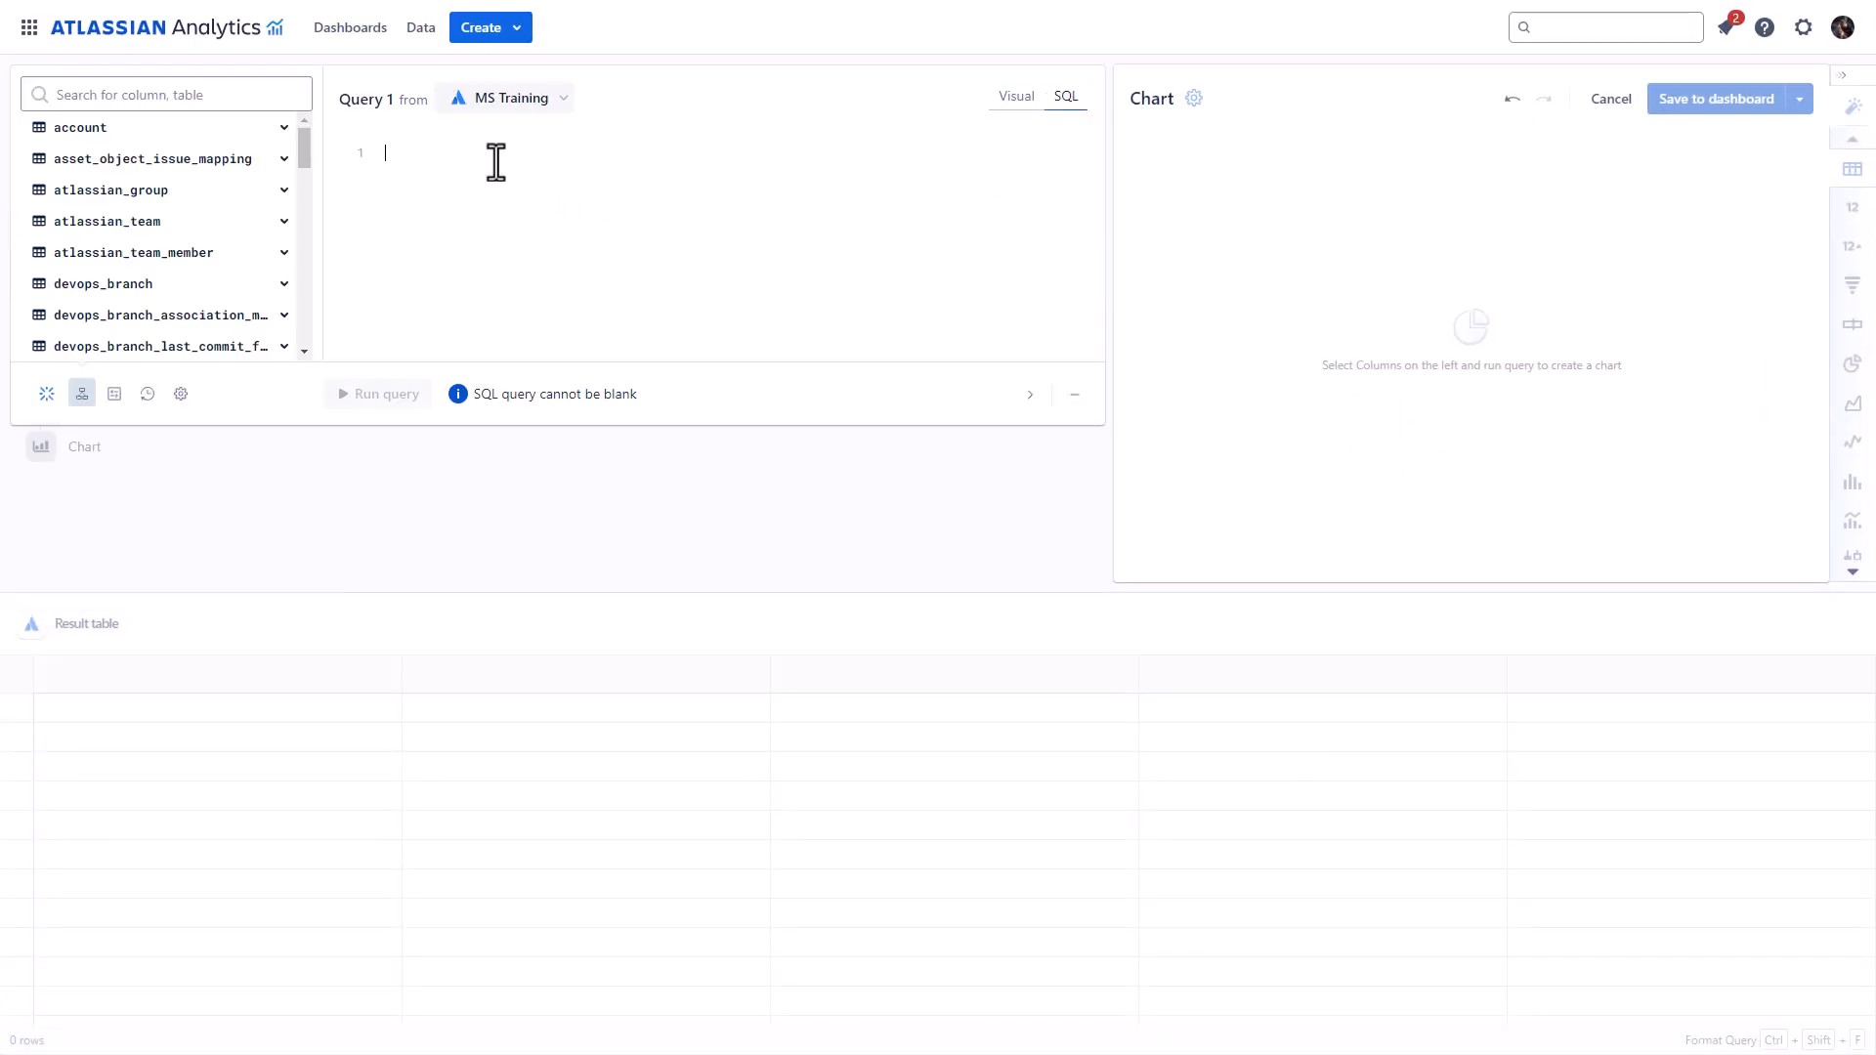
pyautogui.hotkey('ctrl', 'v')
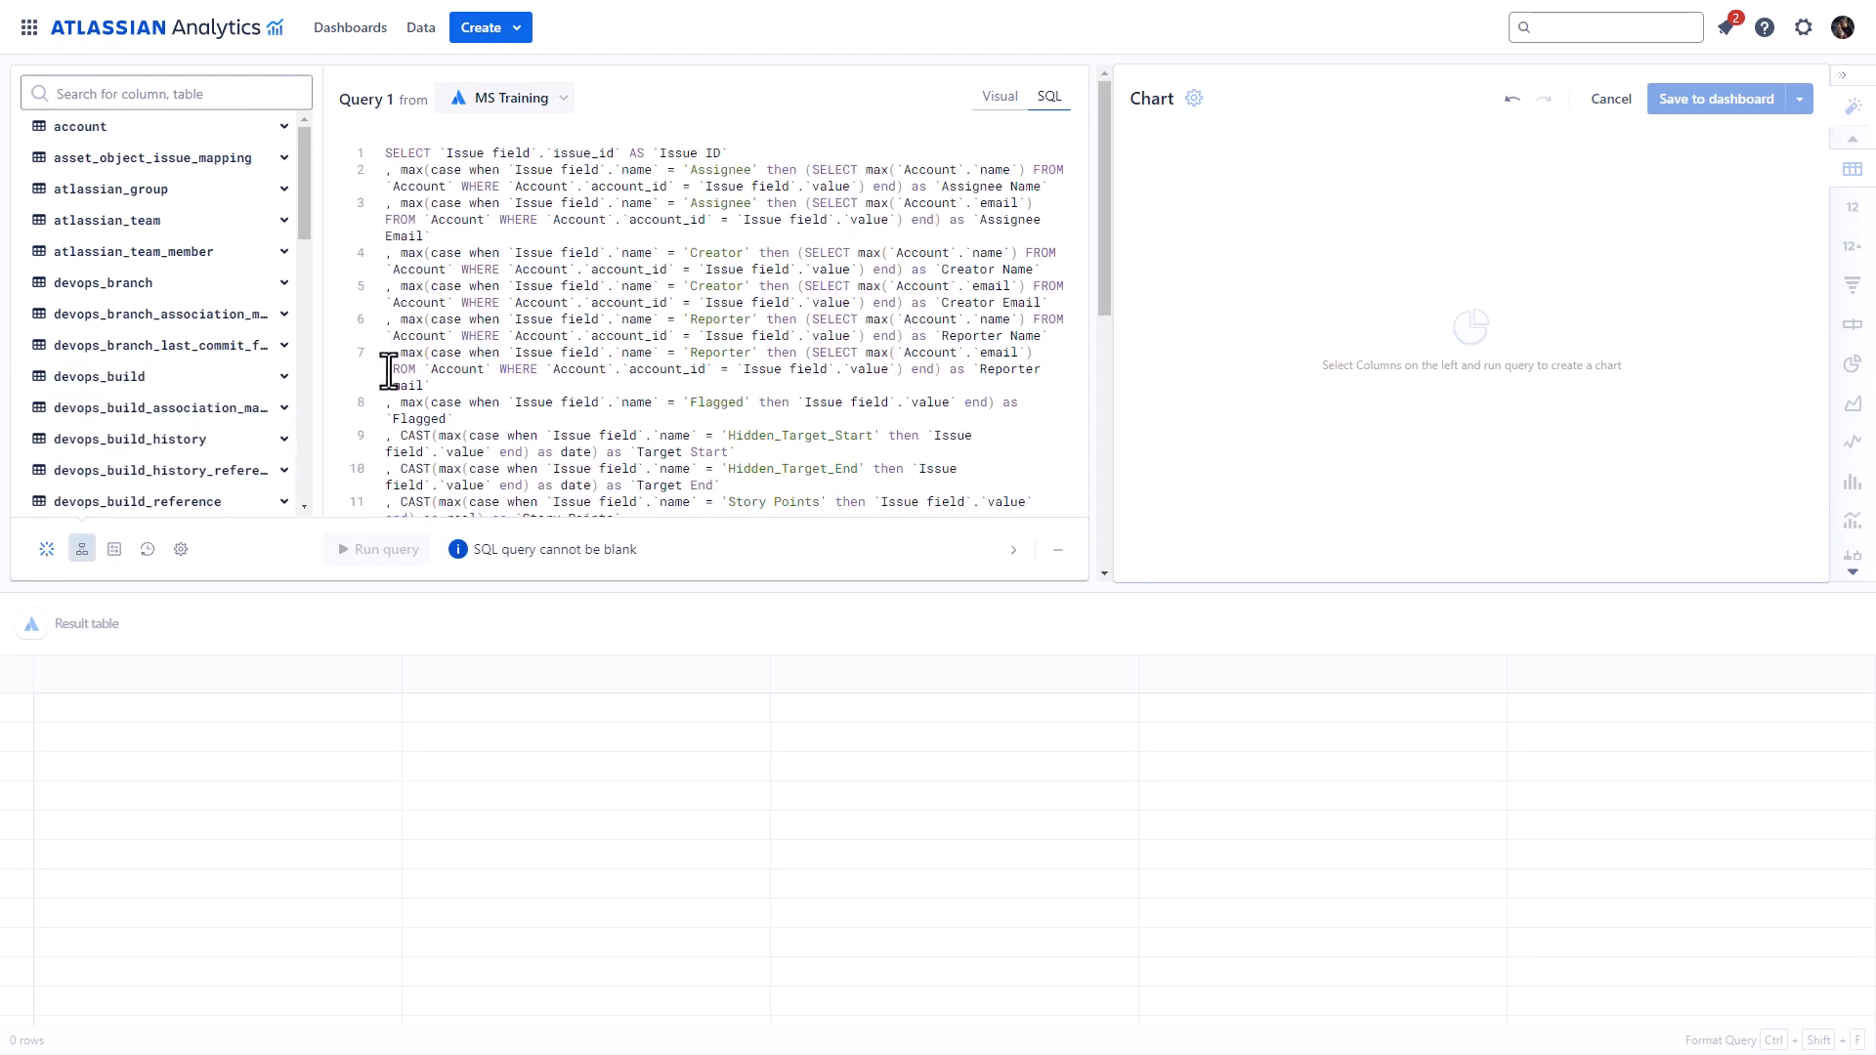
pyautogui.click(391, 549)
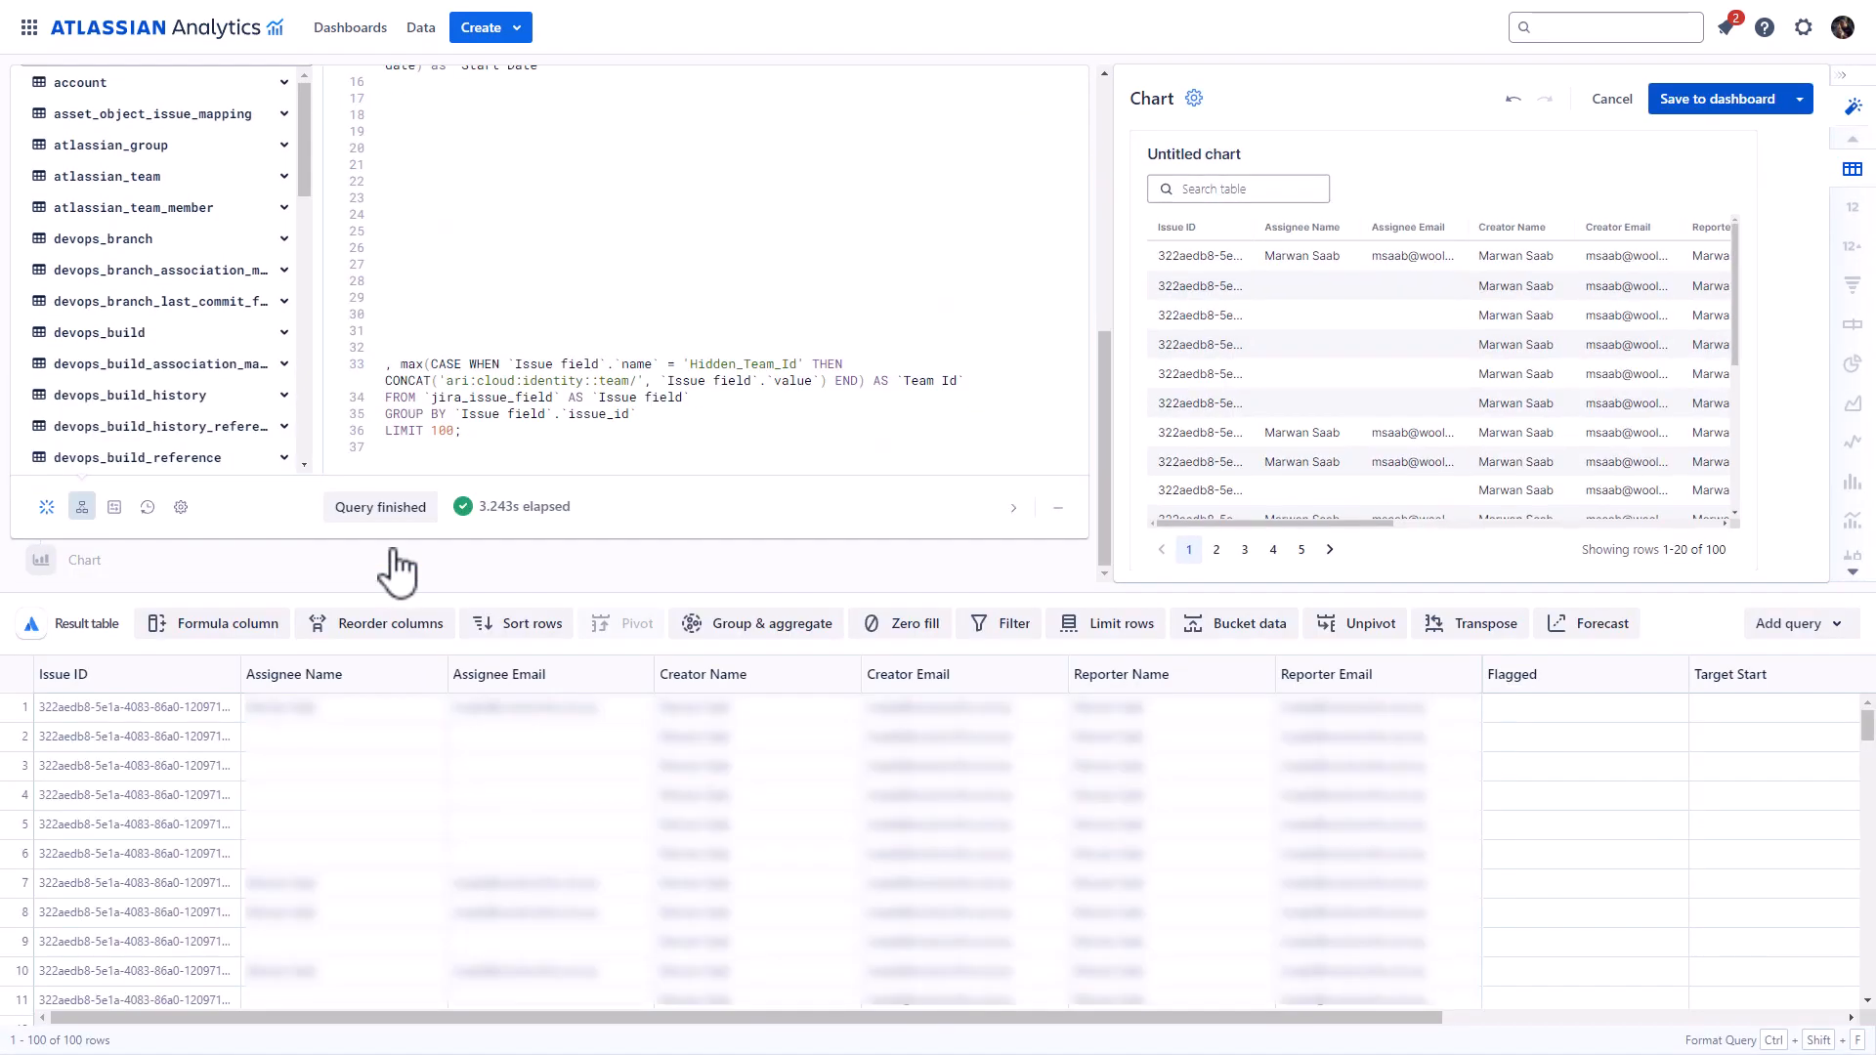
pyautogui.moveTo(368, 1016); pyautogui.dragTo(1348, 1011)
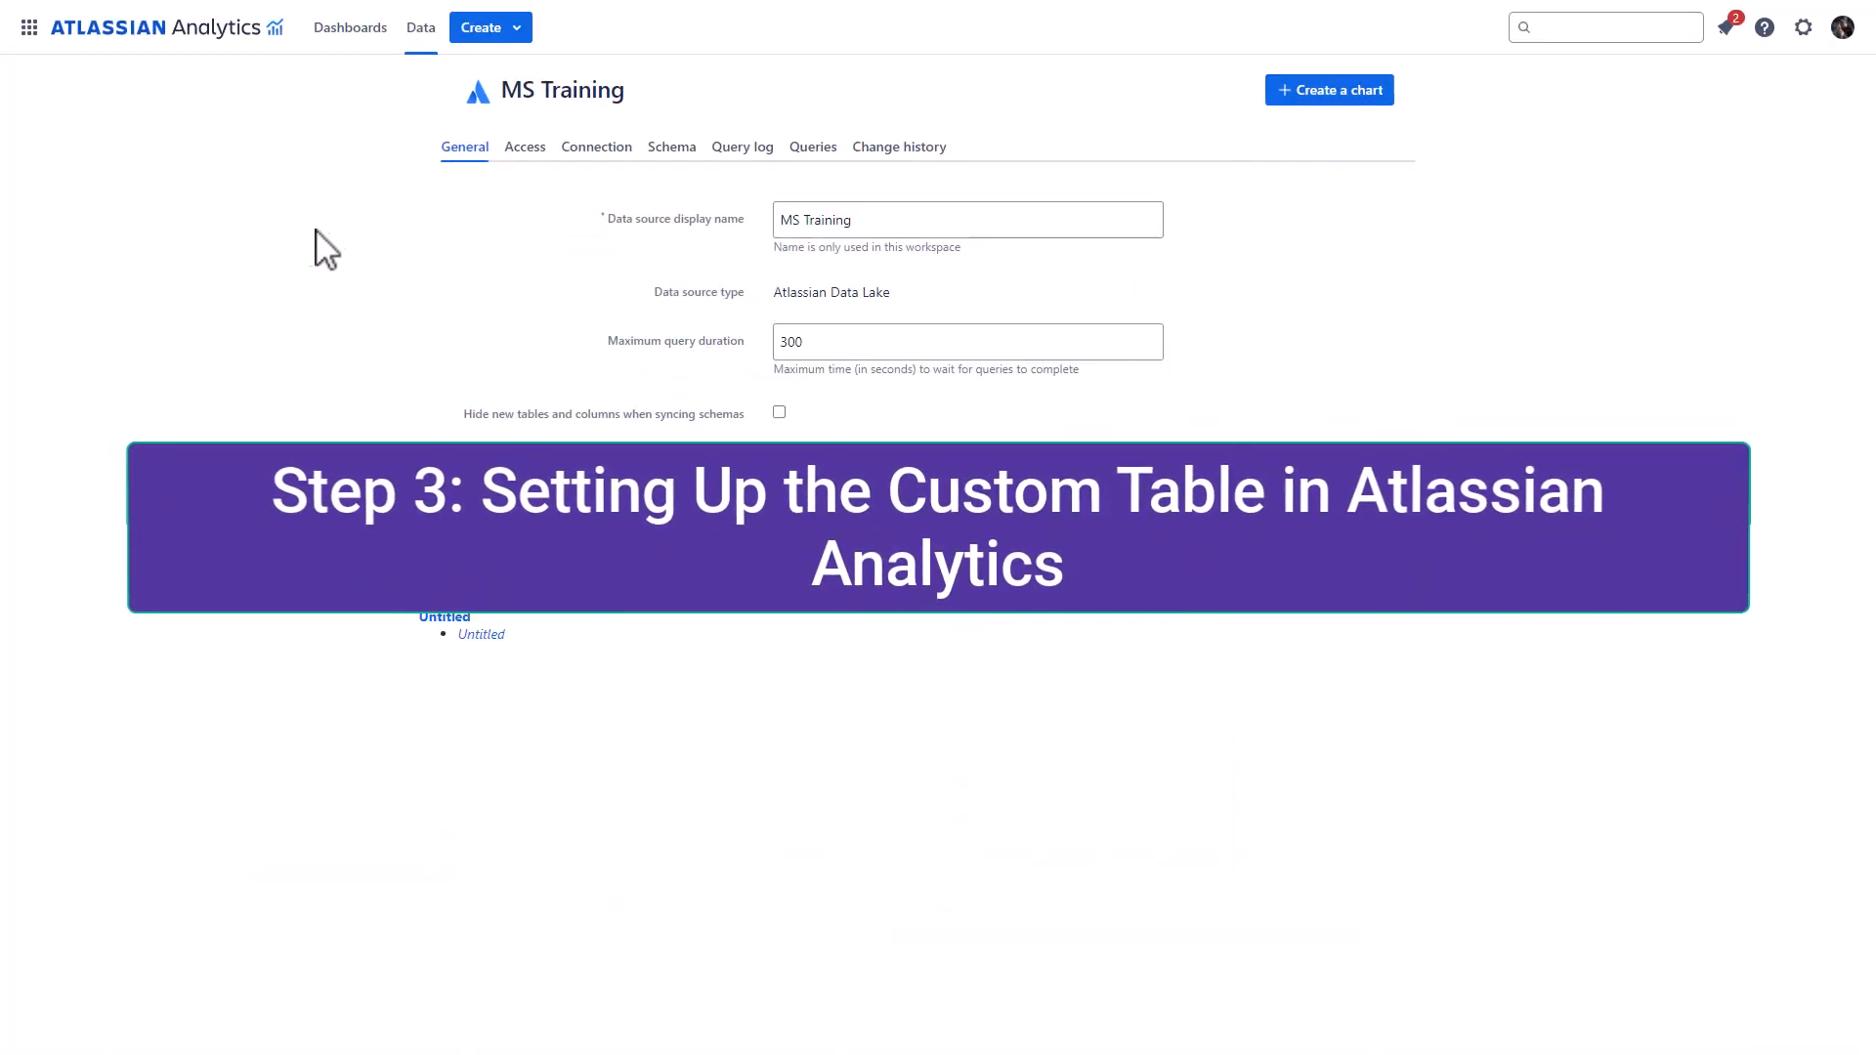
# Start a new custom table in the MS Training schema and paste the copied query as its SQL.
pyautogui.click(689, 156)
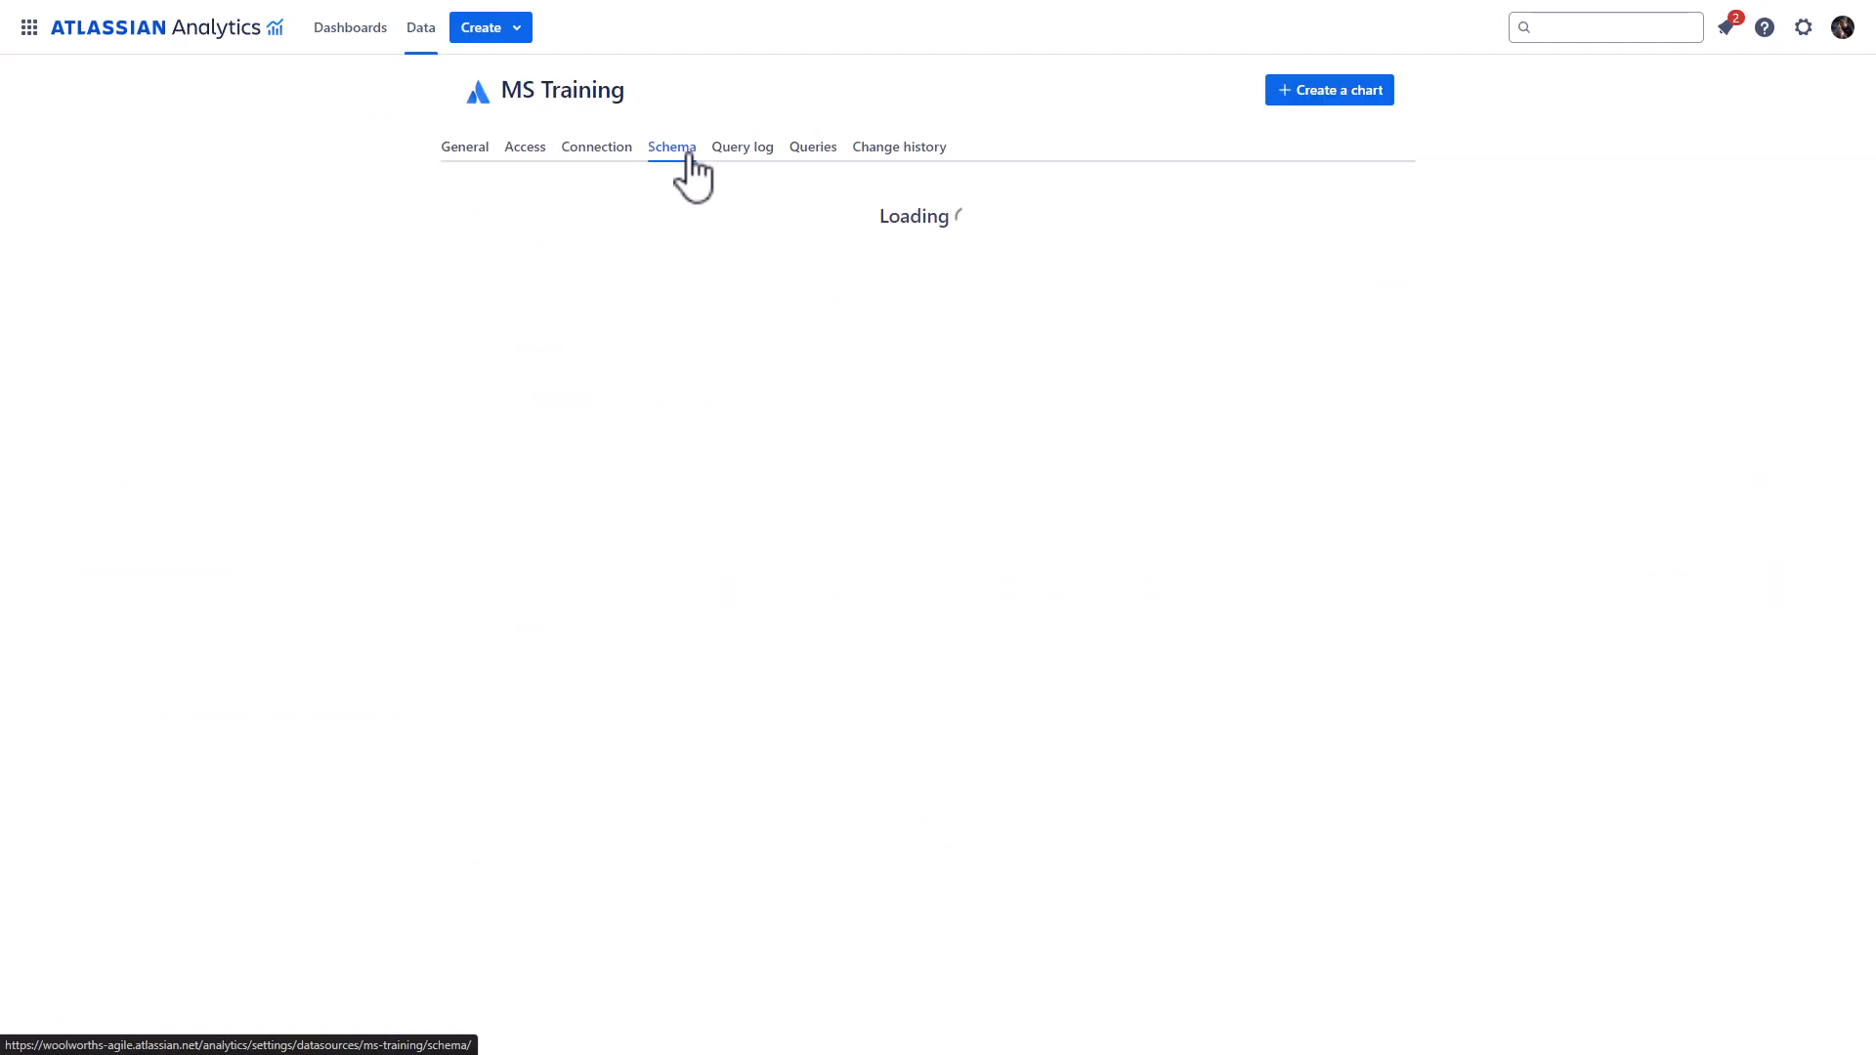
pyautogui.click(1034, 198)
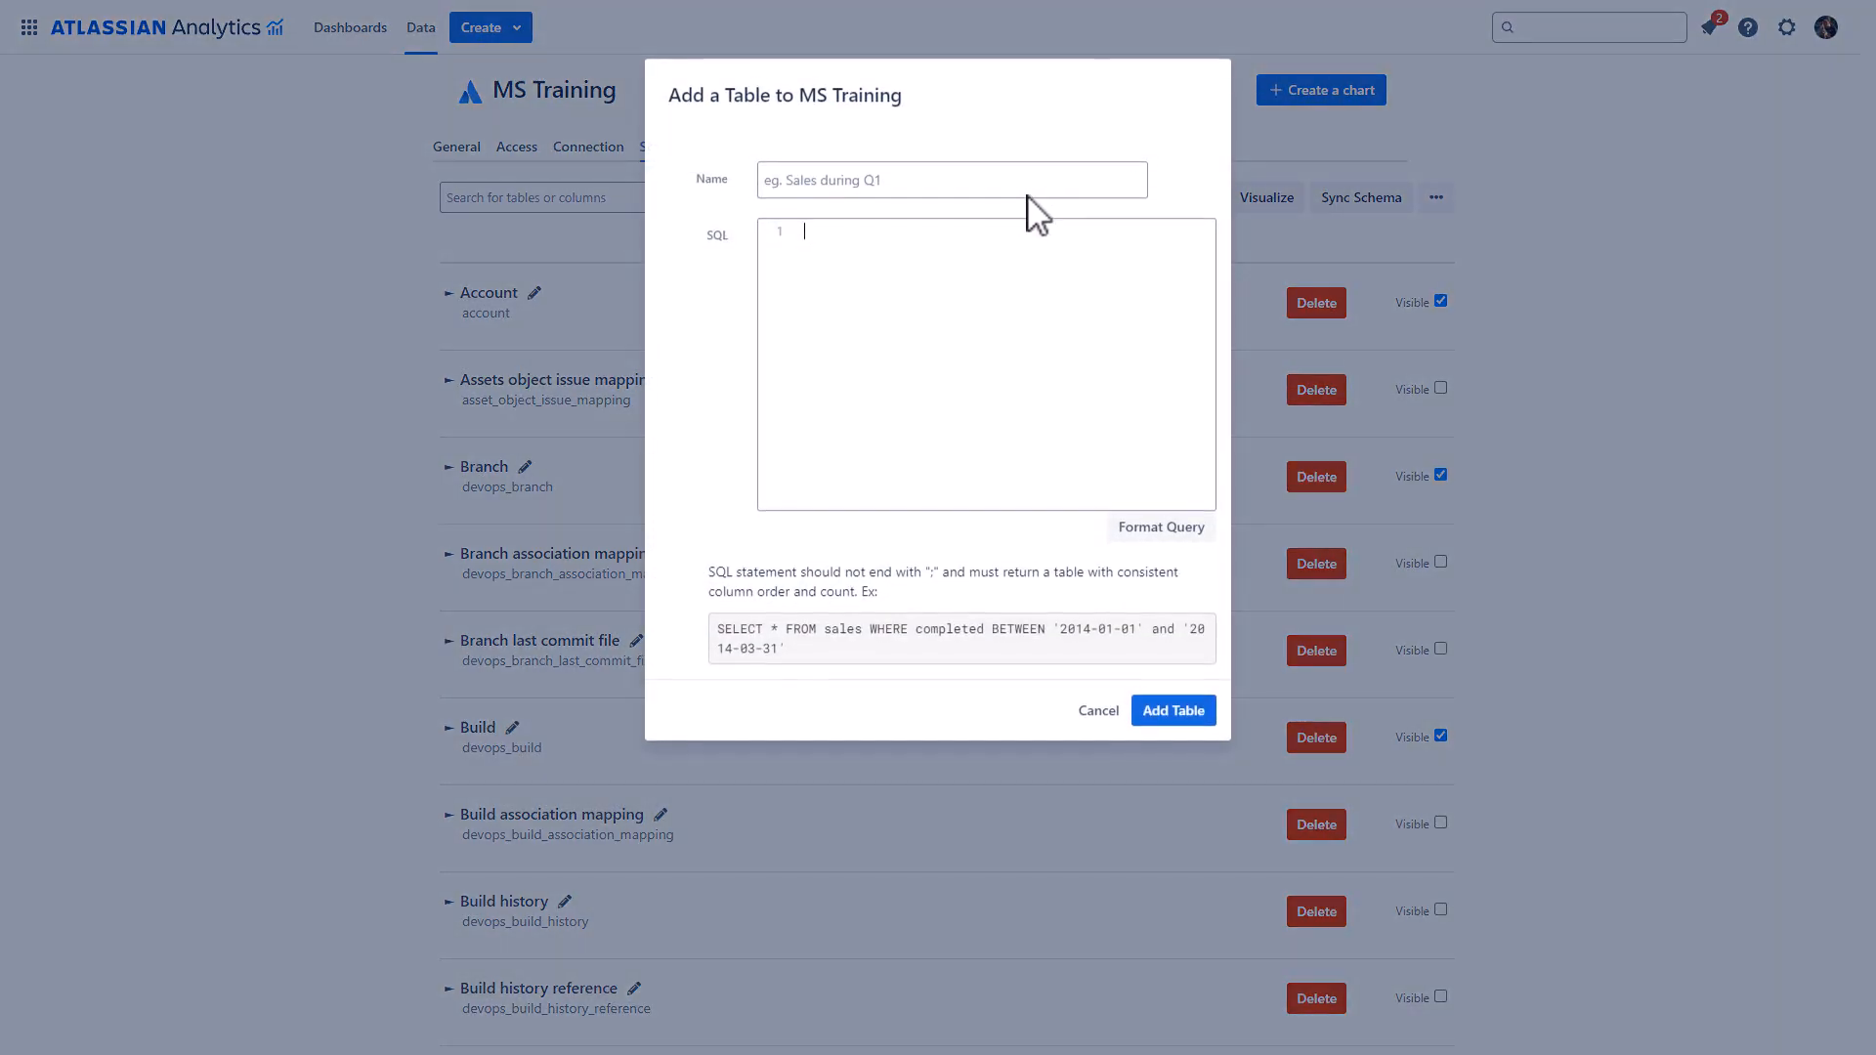
pyautogui.hotkey('ctrl', 'v')
# Remove the LIMIT 100; line from the end of the custom table's SQL and format the query.
pyautogui.scroll(-10, 943, 249)
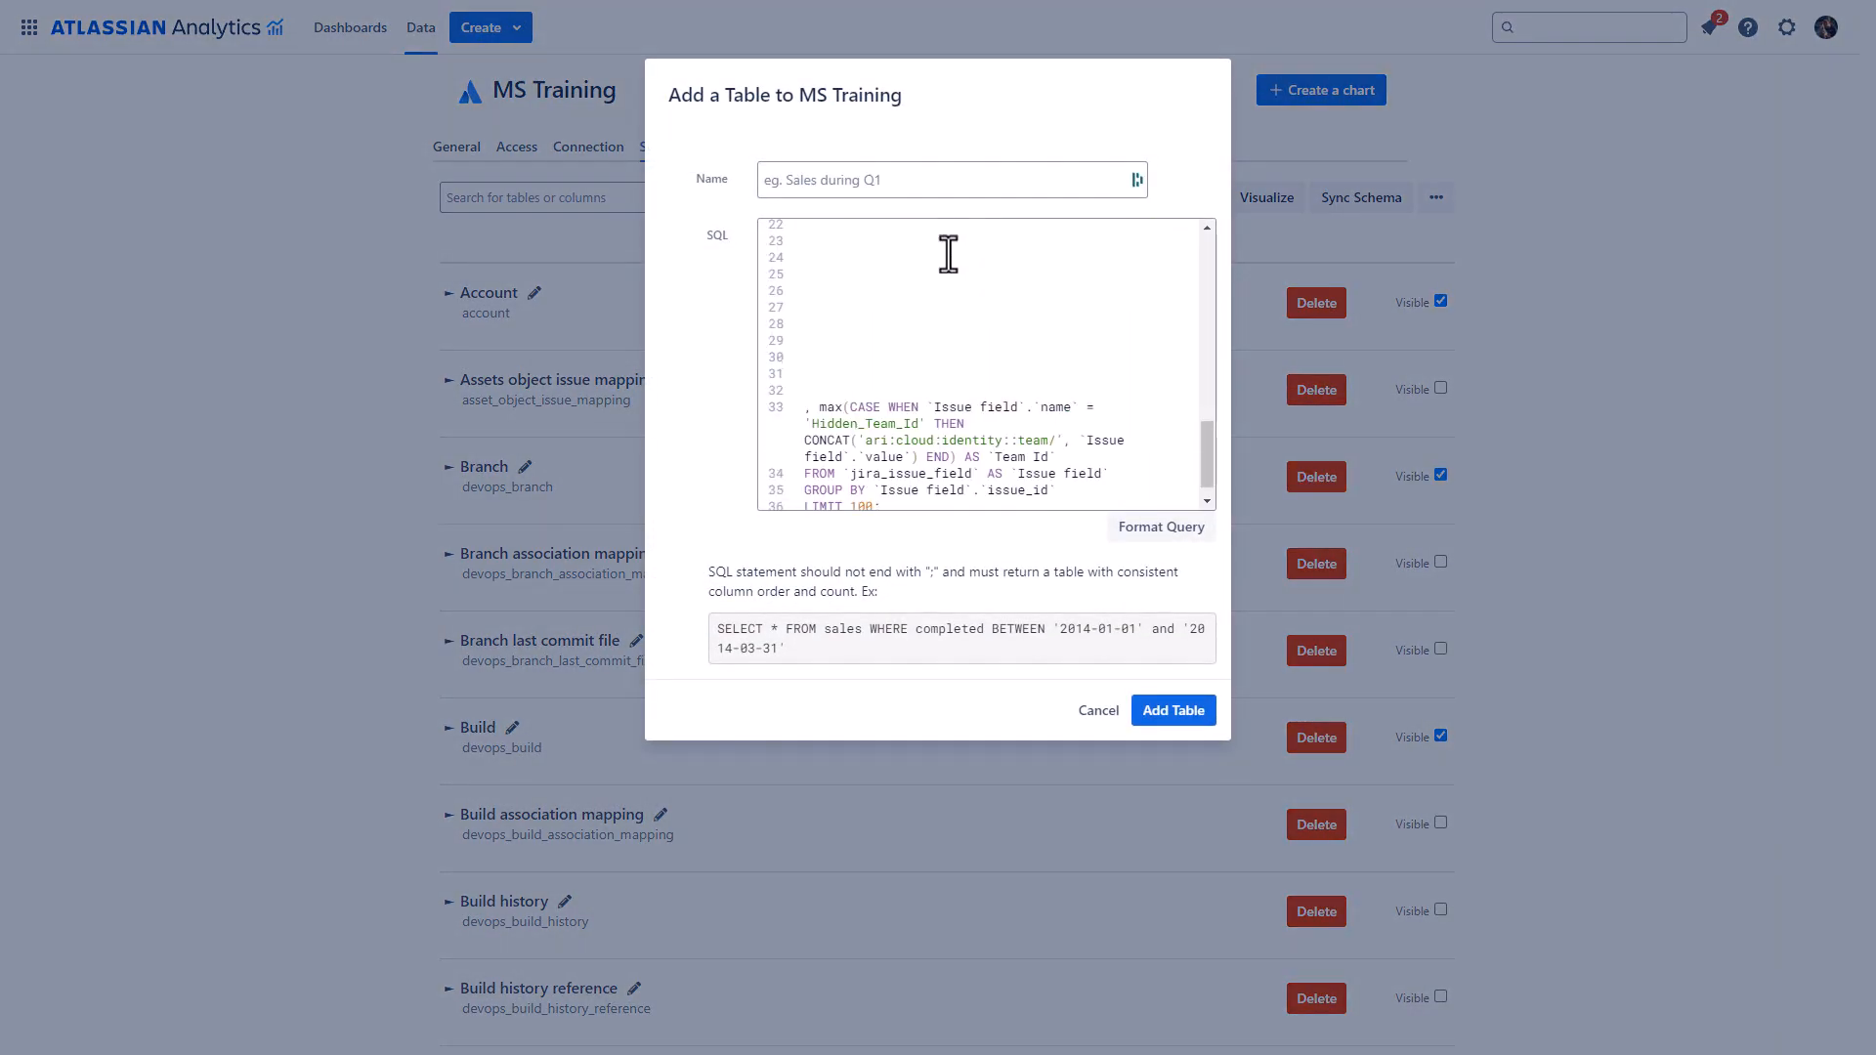
pyautogui.tripleClick(924, 481)
pyautogui.press('BackSpace')
pyautogui.press('BackSpace')
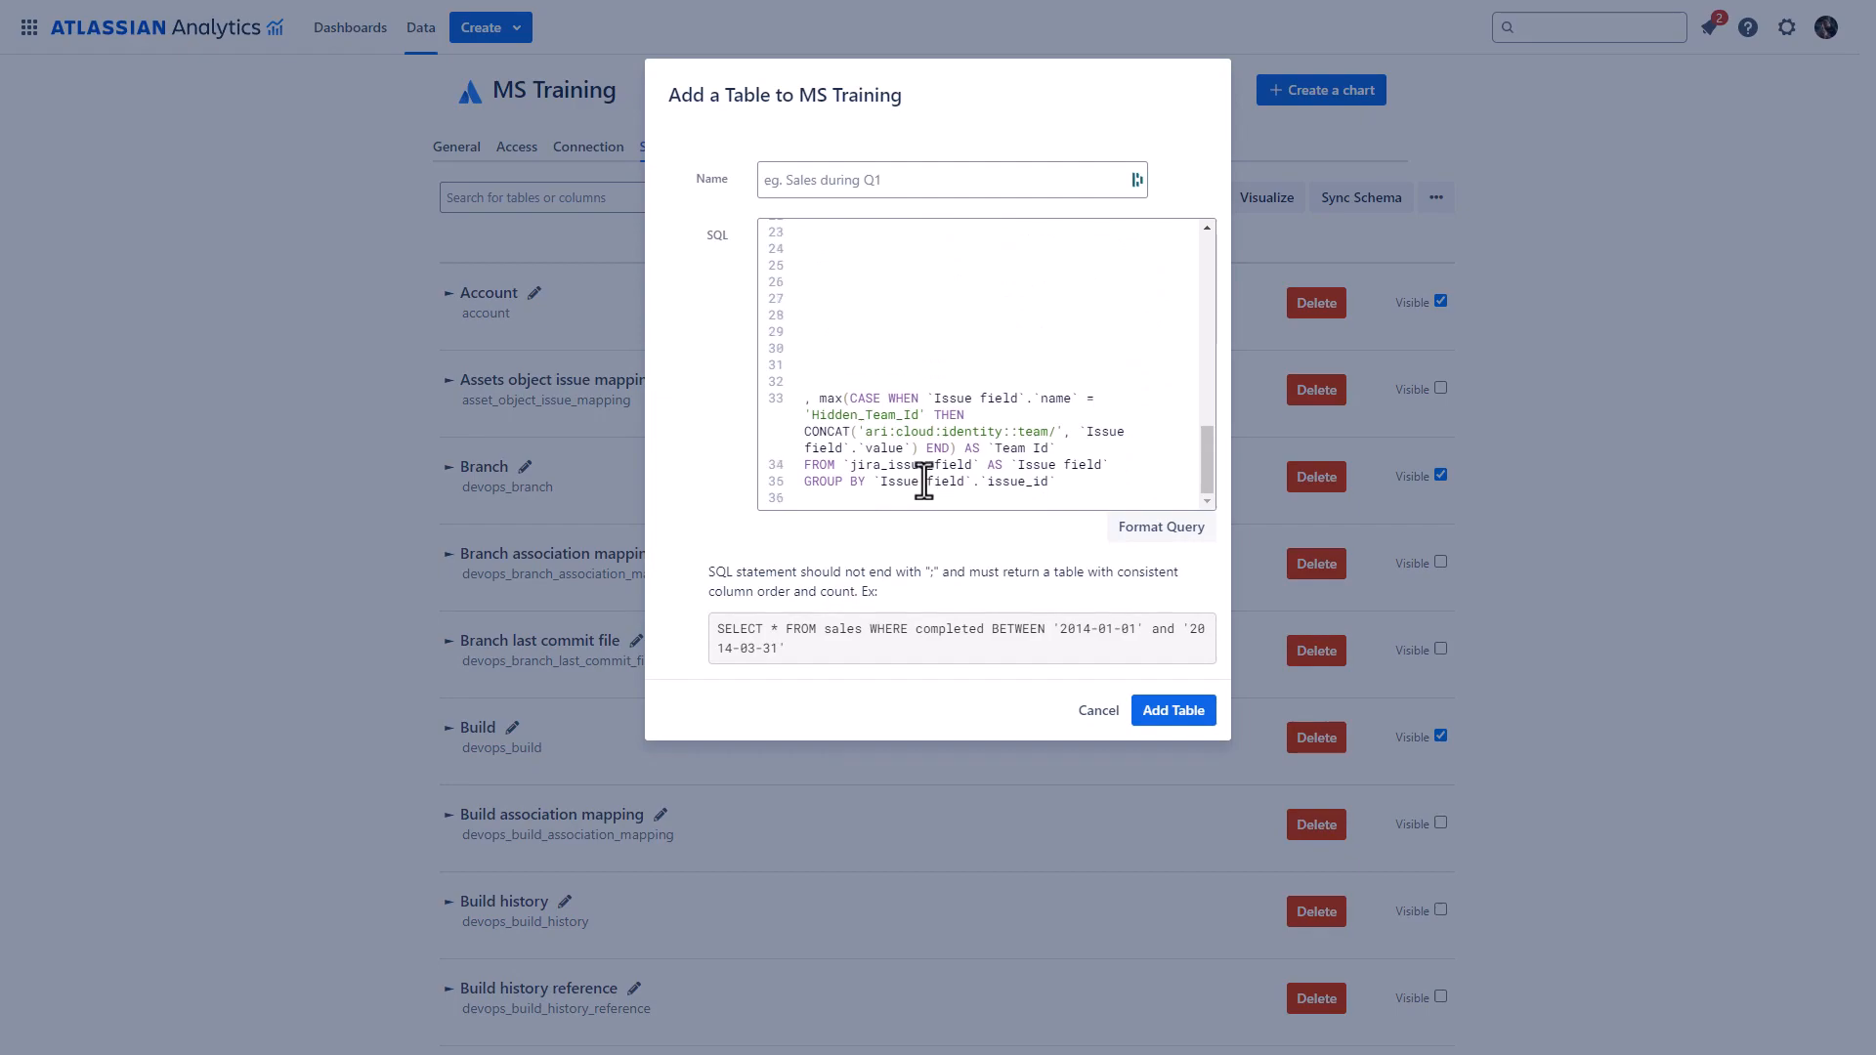
pyautogui.click(1181, 529)
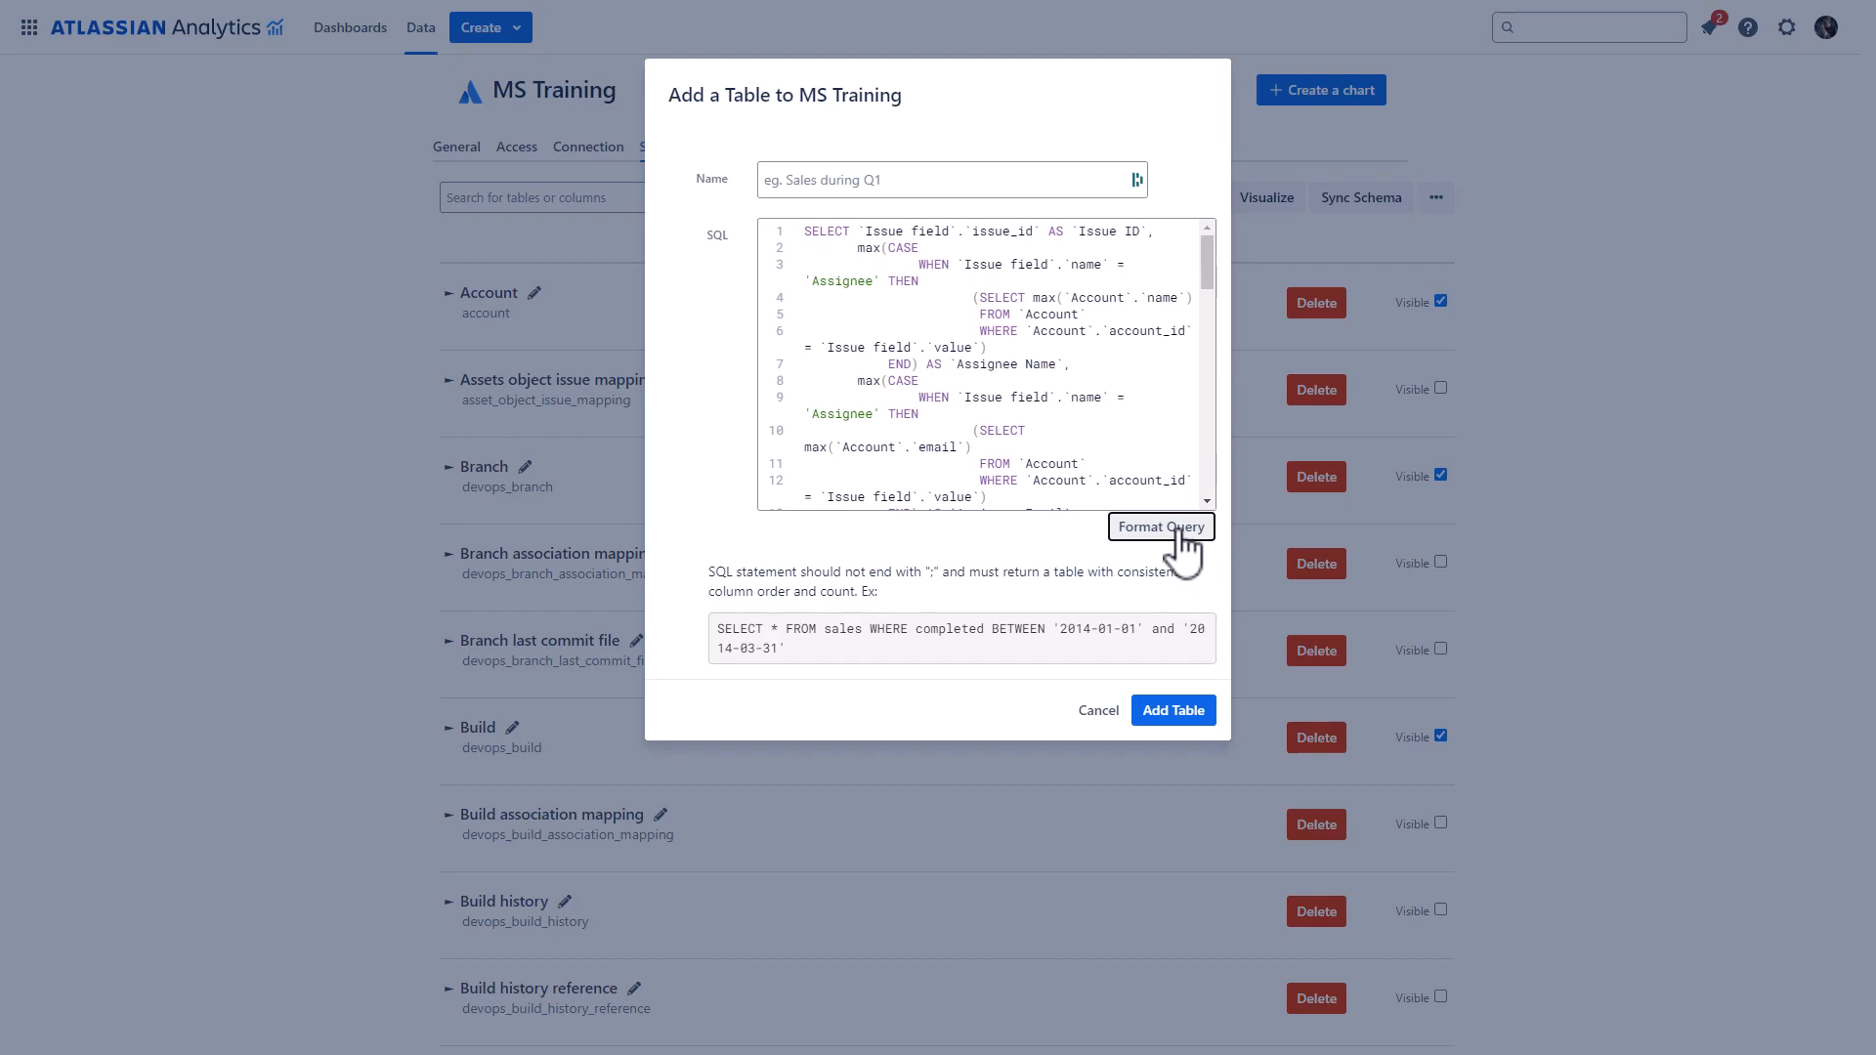
# Name the custom table view_All_Issue_Fields and add it to the data source.
pyautogui.click(953, 179)
pyautogui.hotkey('ctrl', 'v')
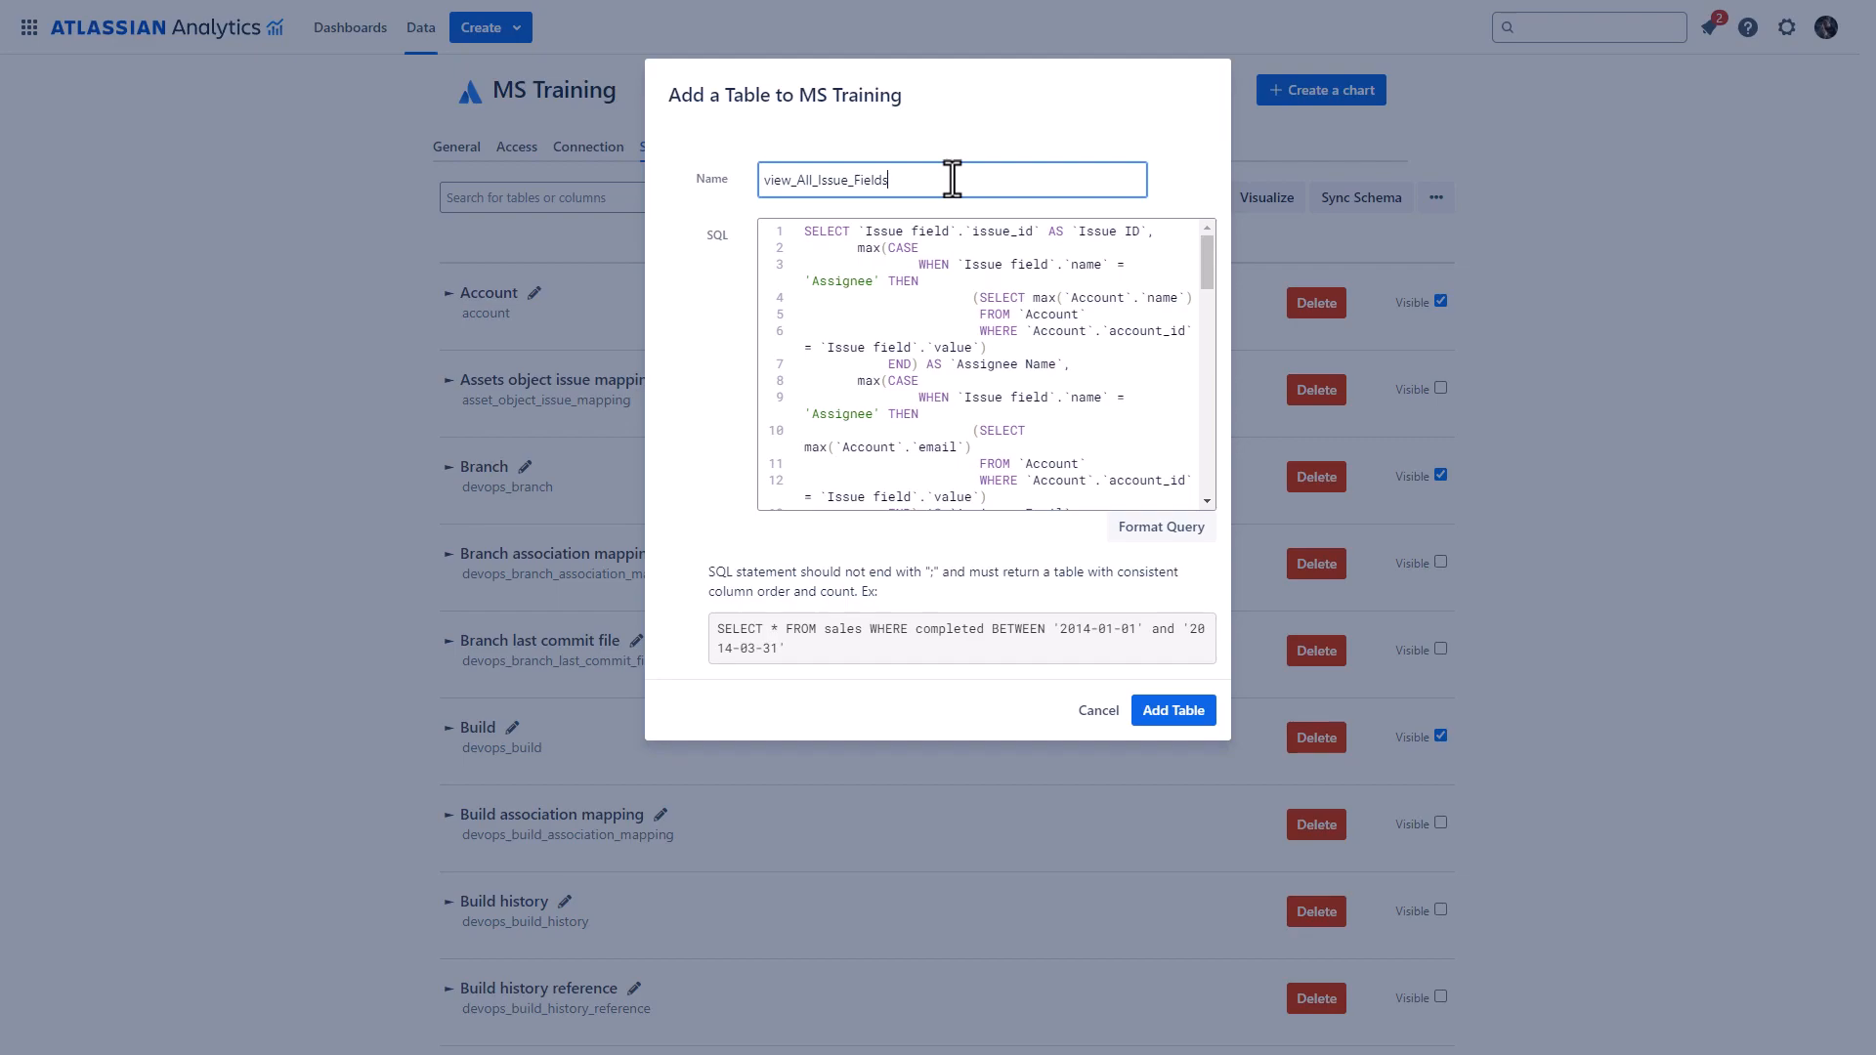
pyautogui.click(1187, 715)
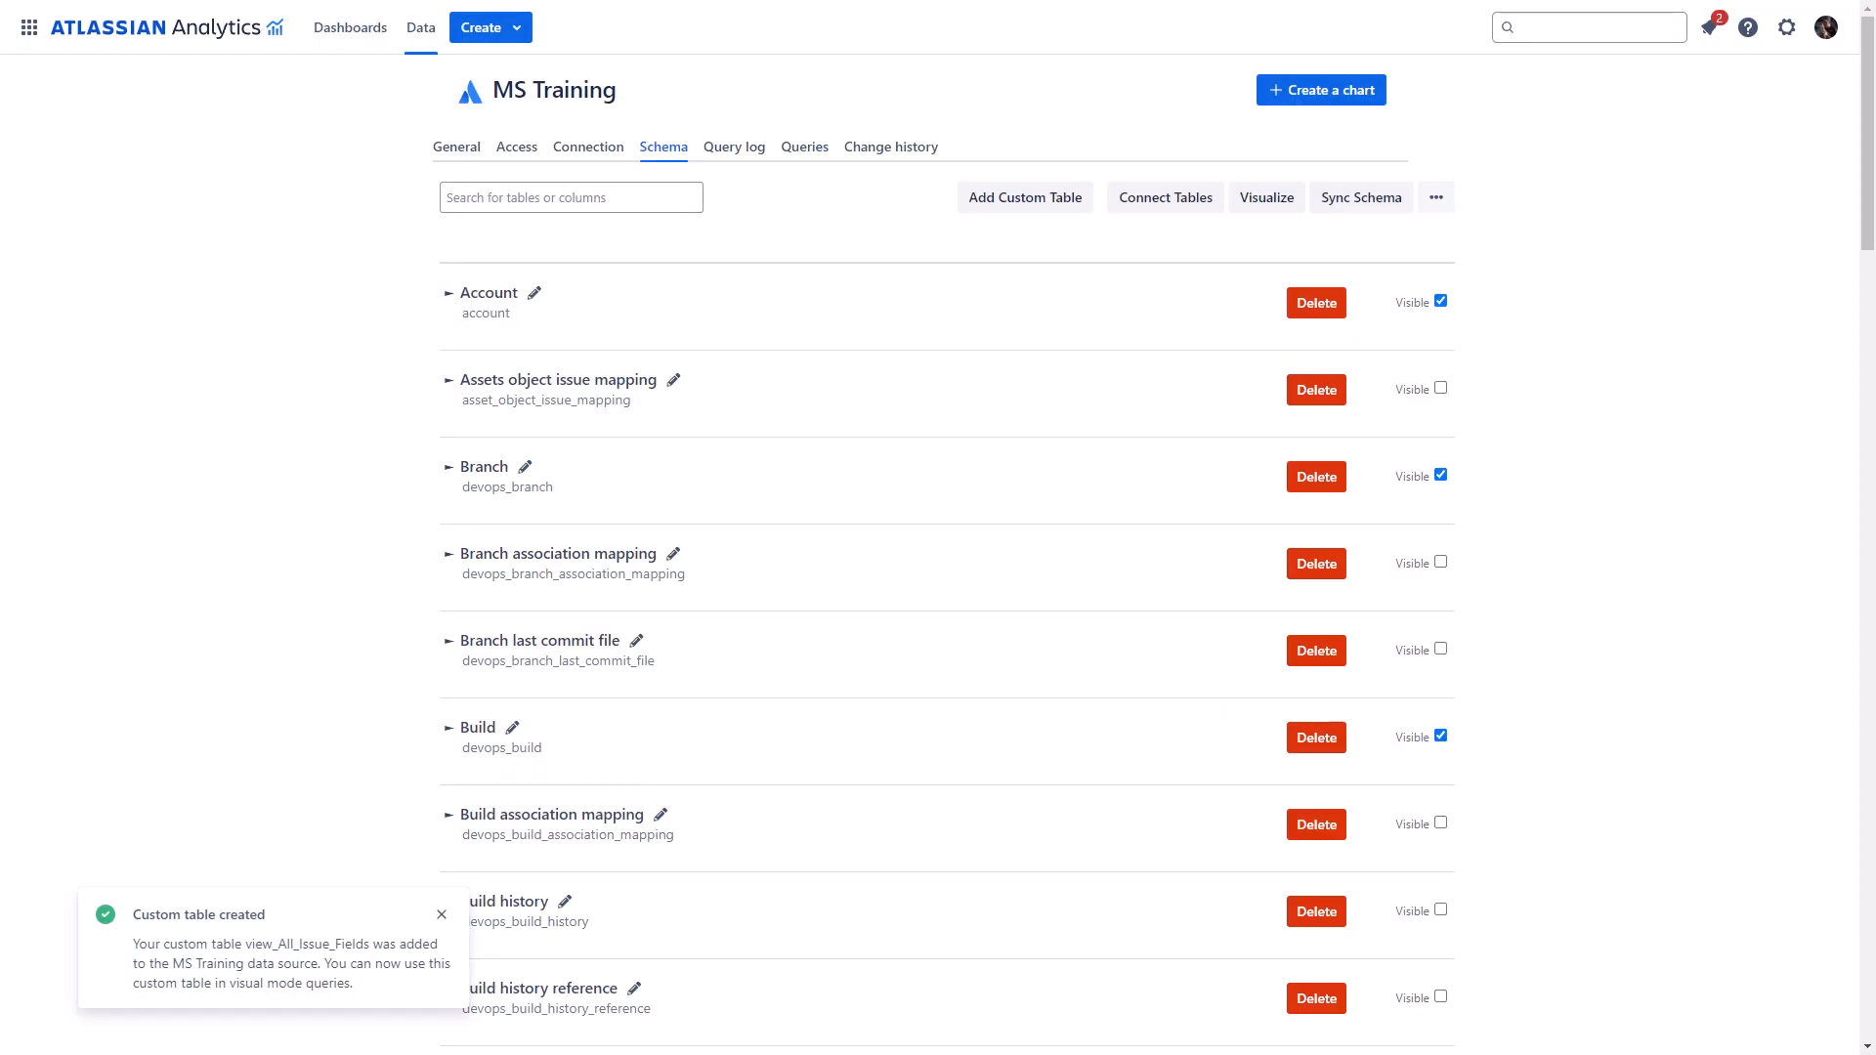
# Expand the view_All_Issue_Fields custom table in the schema list to show its columns.
pyautogui.scroll(-20, 875, 792)
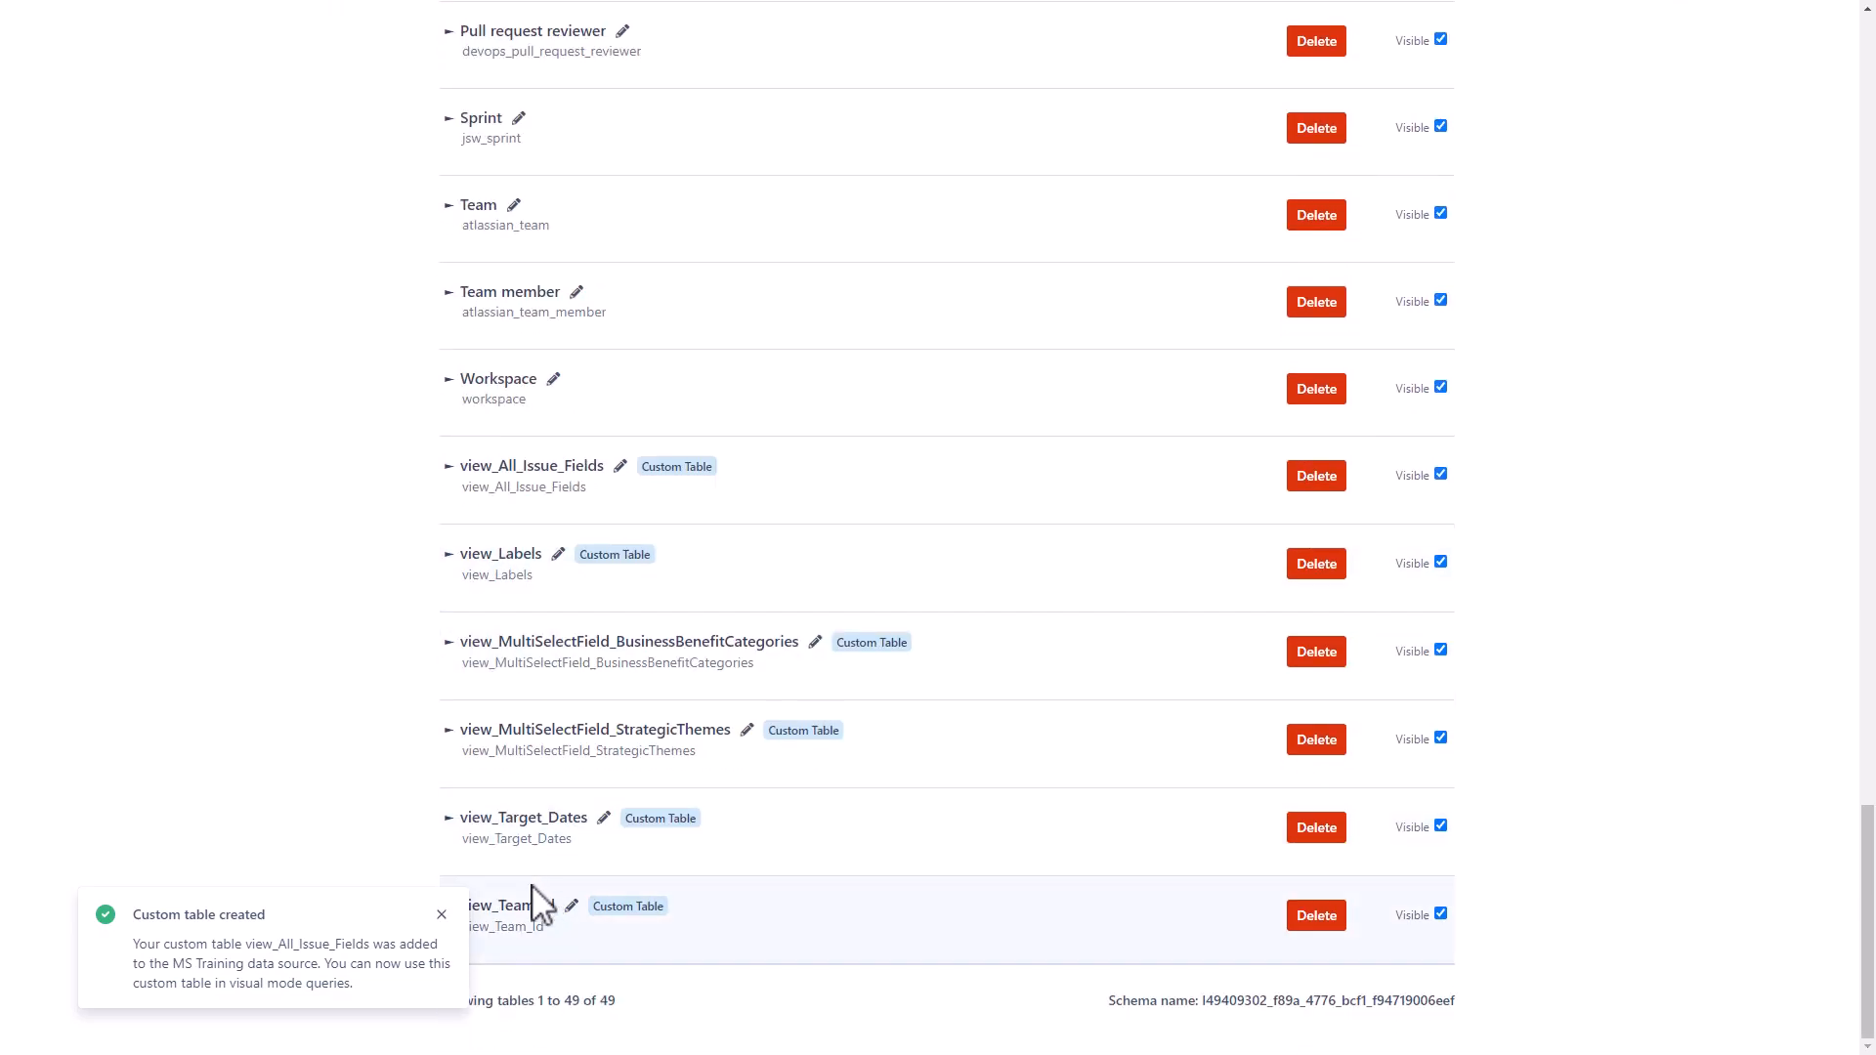
pyautogui.click(442, 915)
pyautogui.click(452, 478)
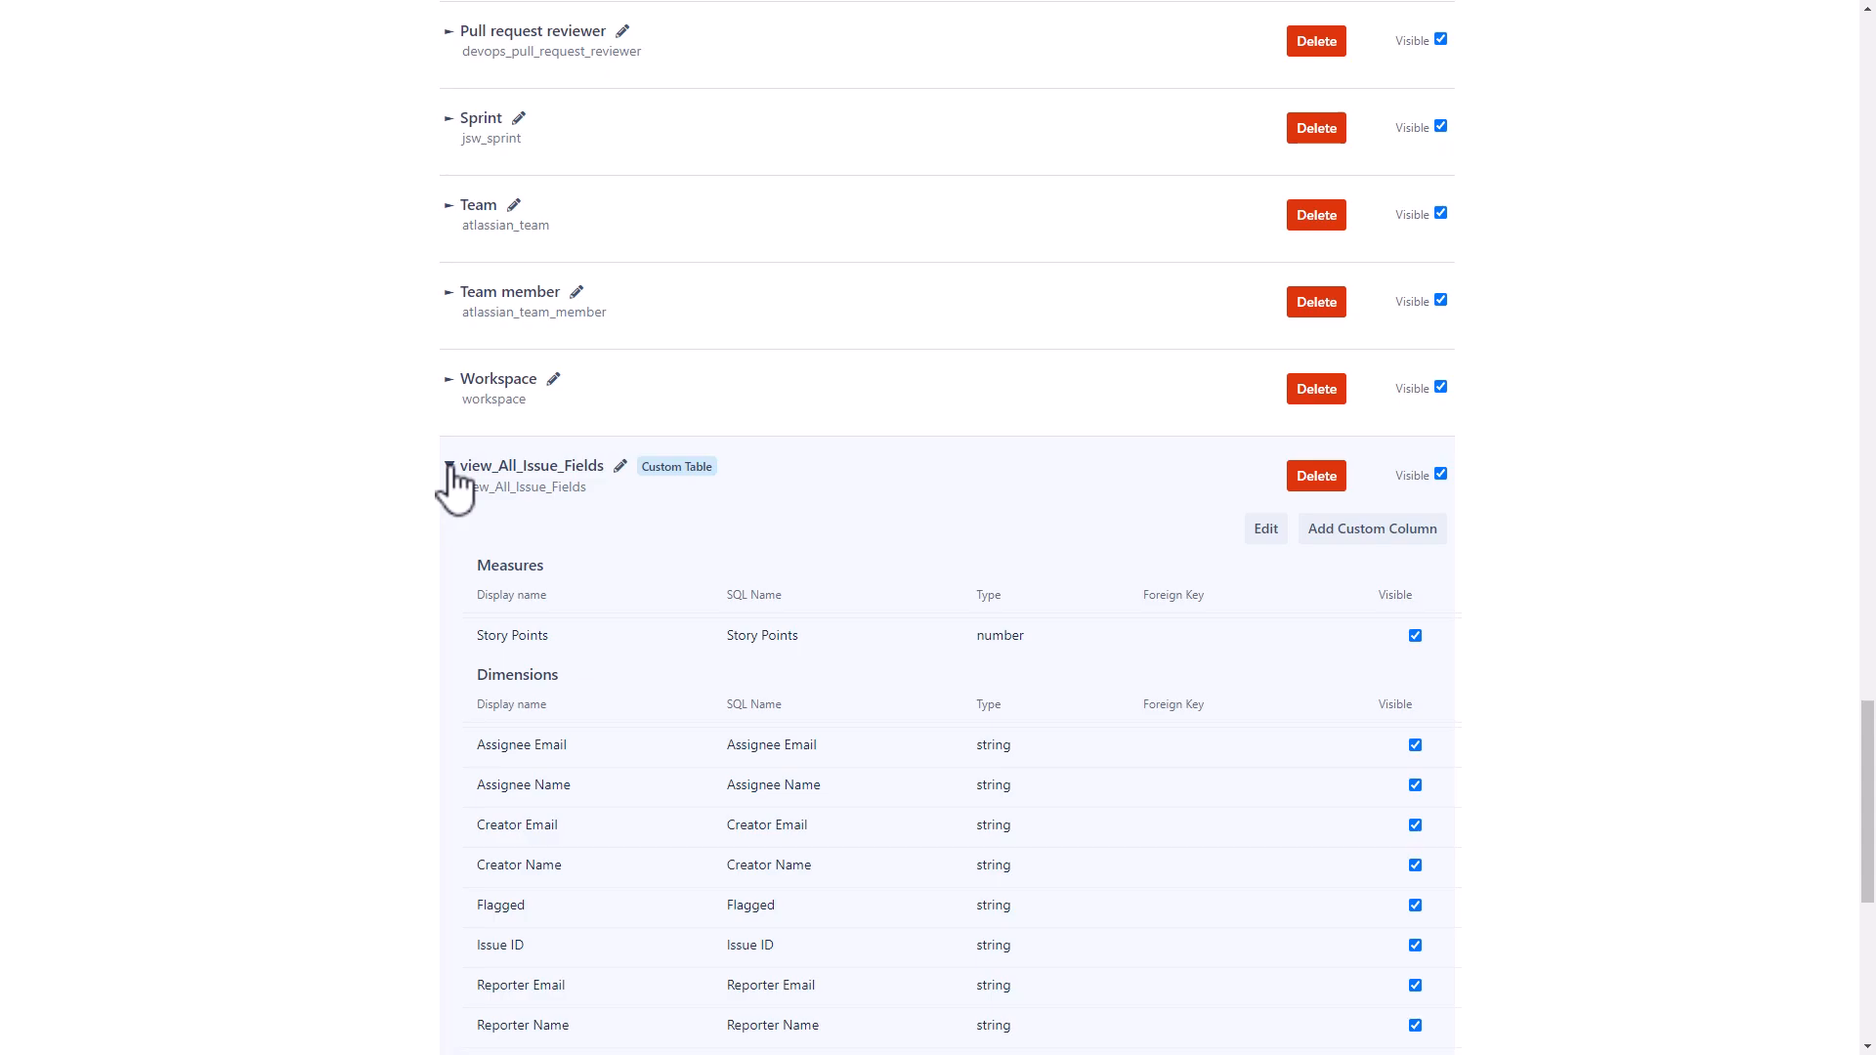
pyautogui.scroll(-3, 455, 486)
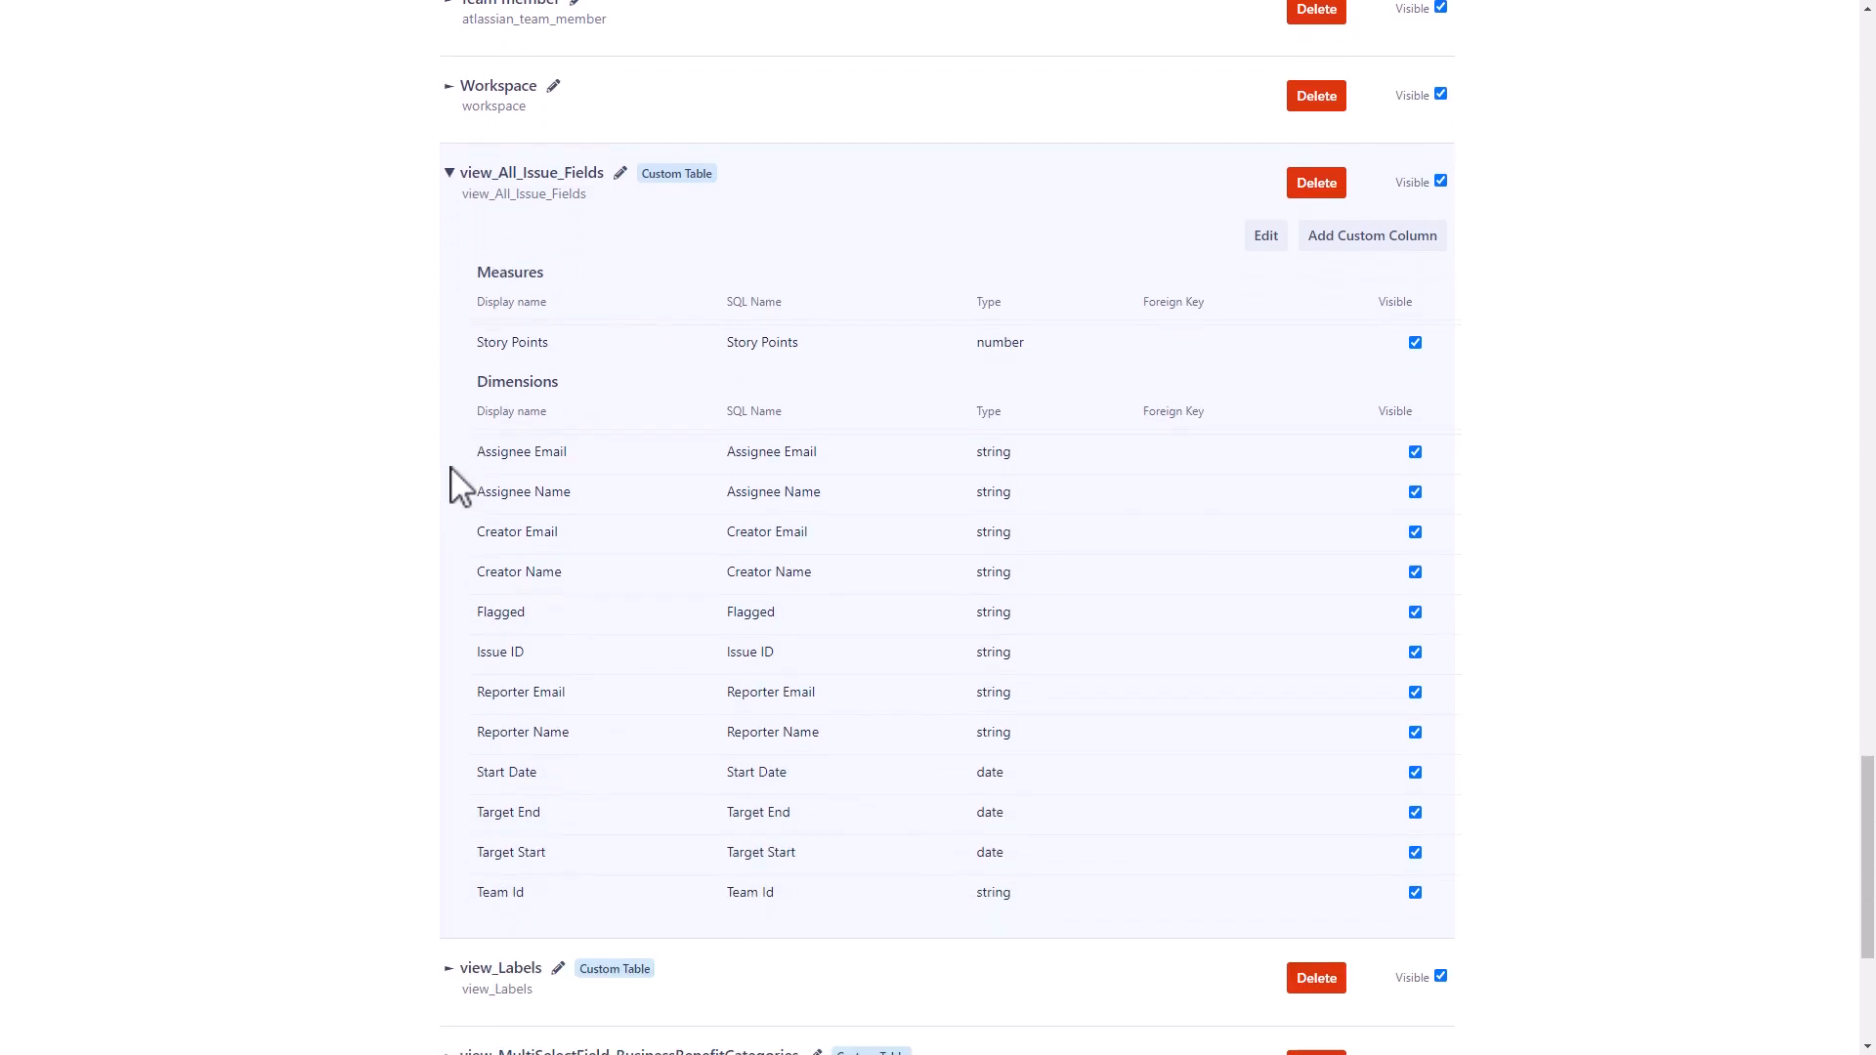
# Set the Issue ID column's foreign key to jira_issue issue_id with a Left Outer Join and save it.
pyautogui.click(874, 653)
pyautogui.scroll(-2, 880, 670)
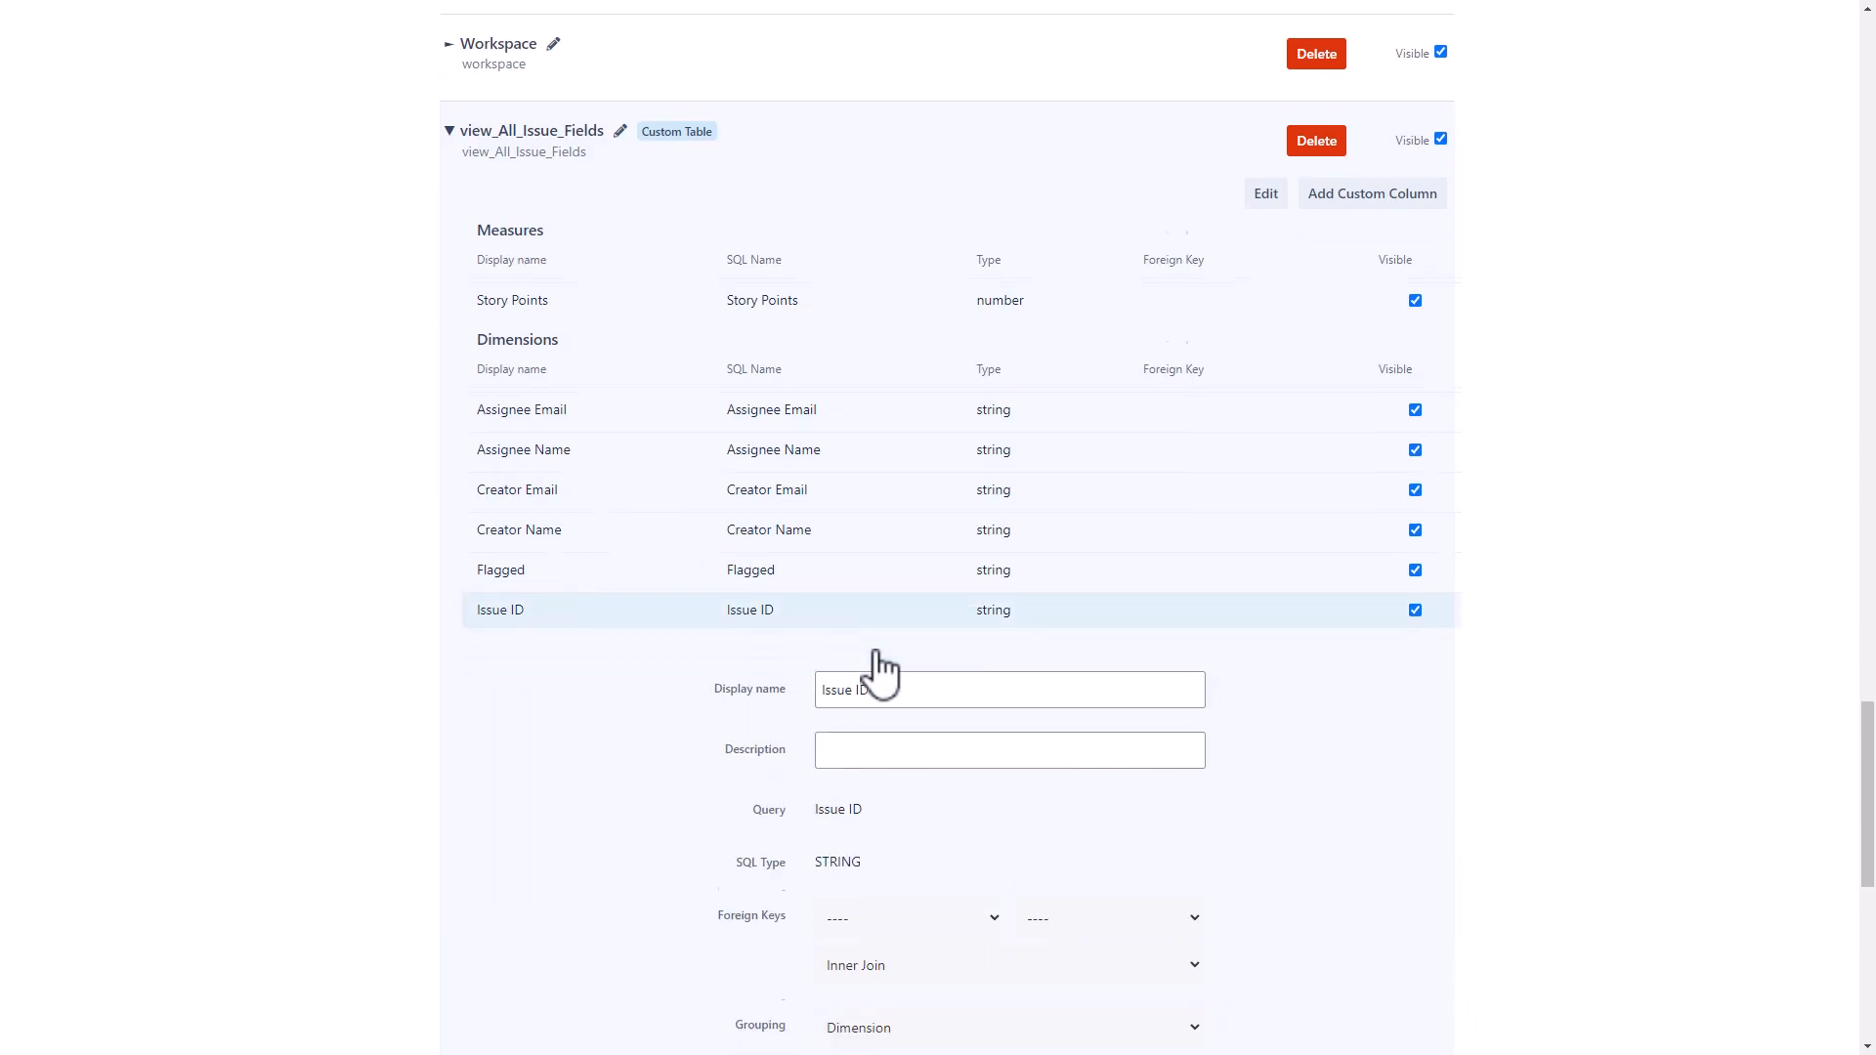
pyautogui.click(900, 762)
pyautogui.click(896, 554)
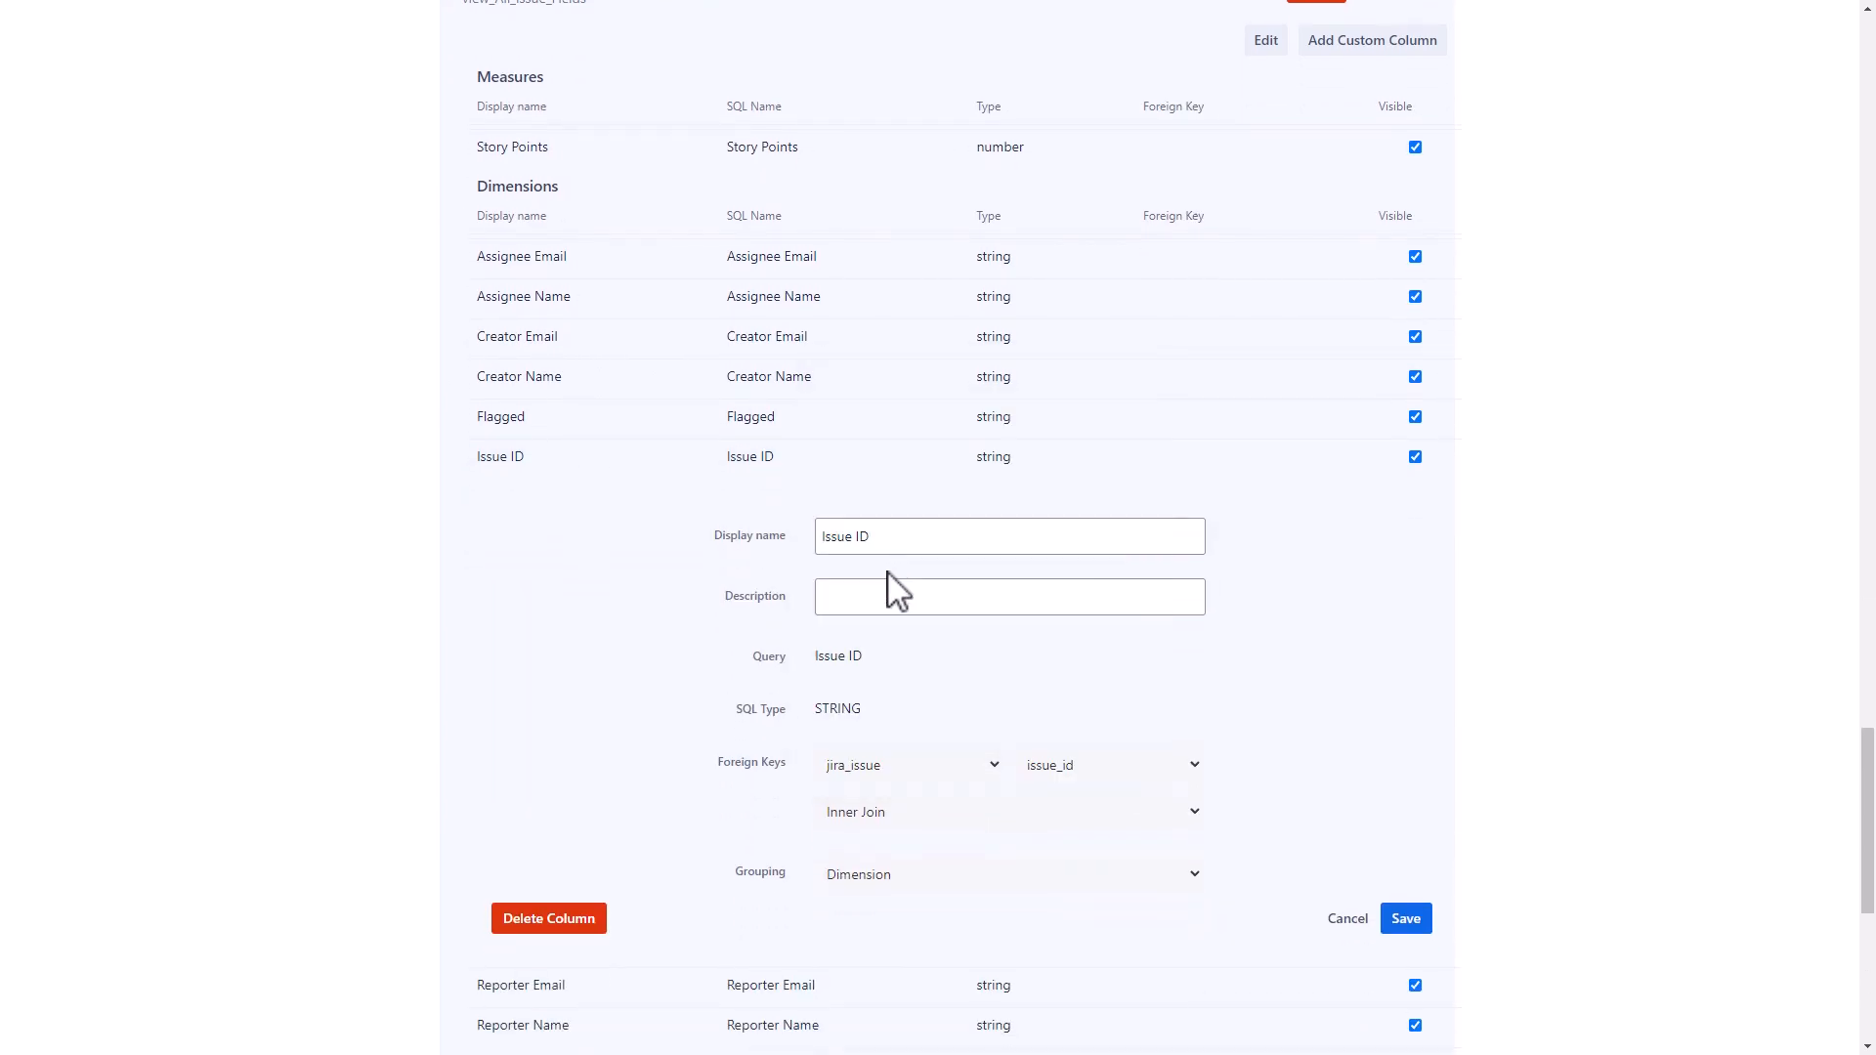
pyautogui.click(897, 823)
pyautogui.click(897, 861)
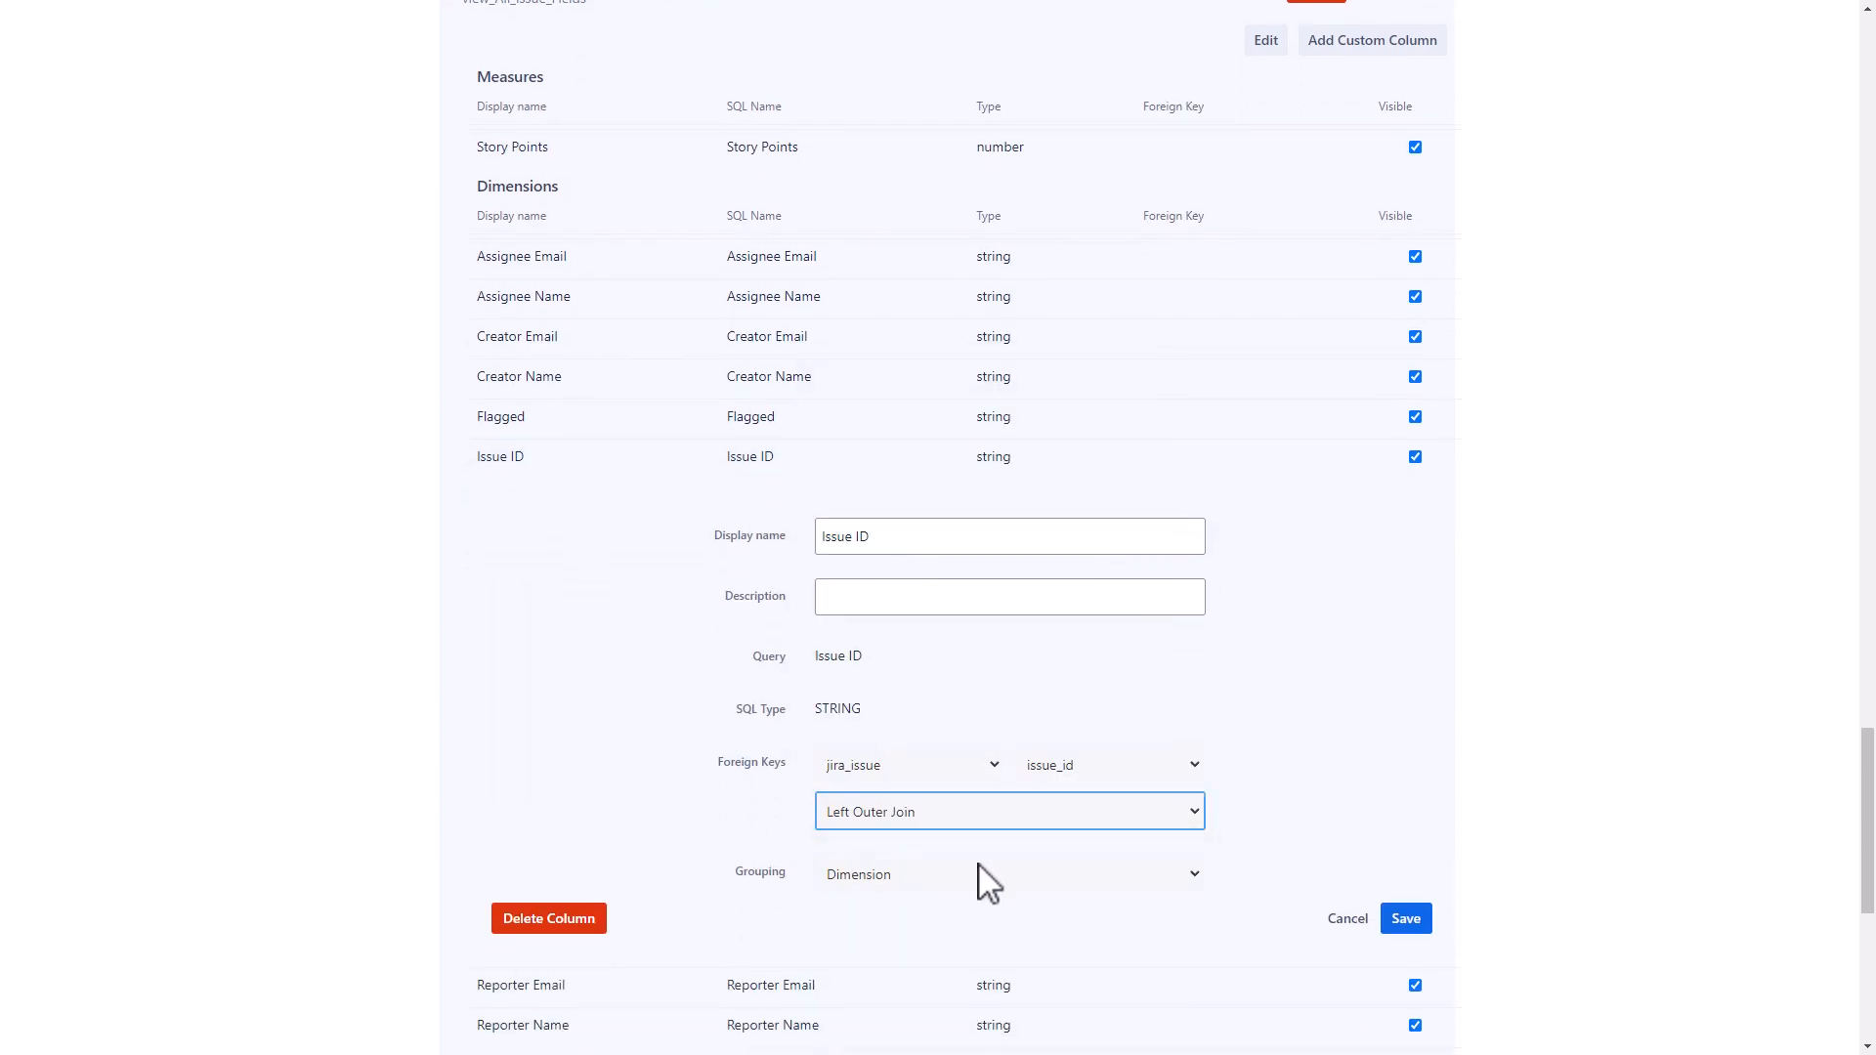
pyautogui.click(1406, 920)
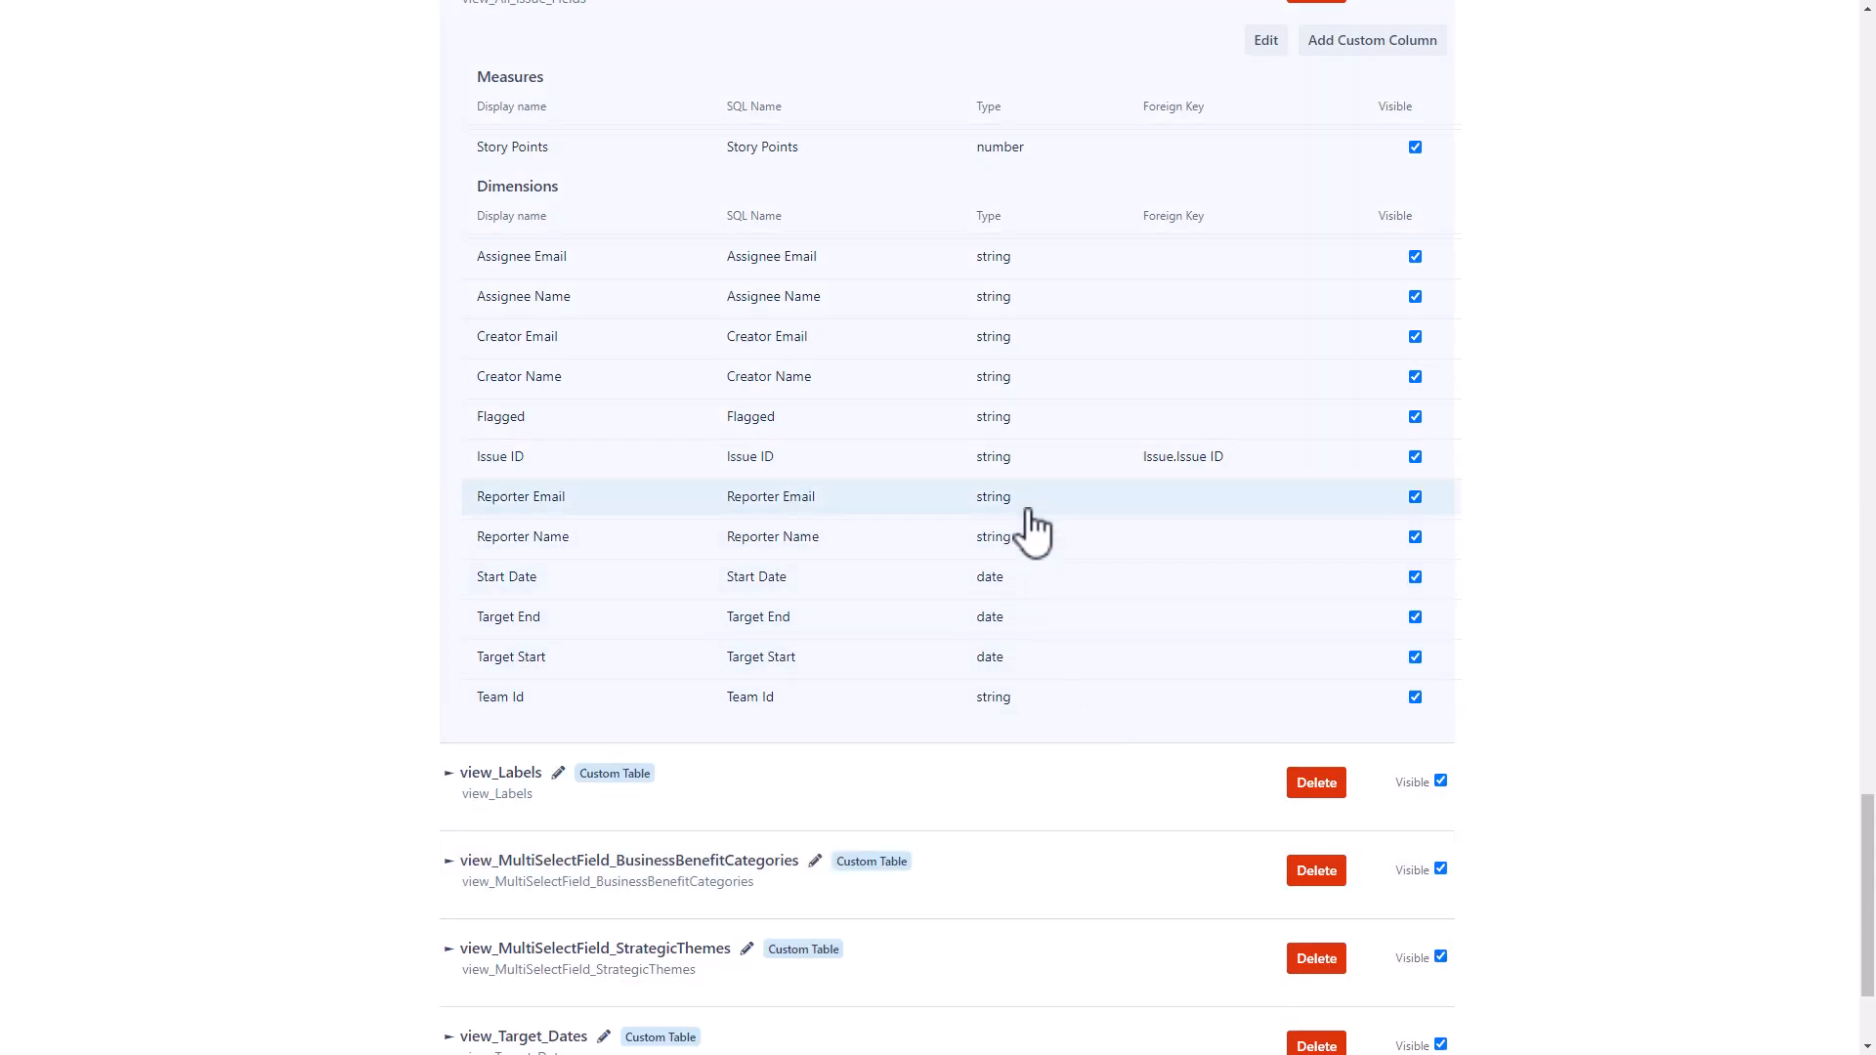
# Set the Team Id column's foreign key to atlassian_team team_id with a Left Outer Join and save it.
pyautogui.click(1028, 699)
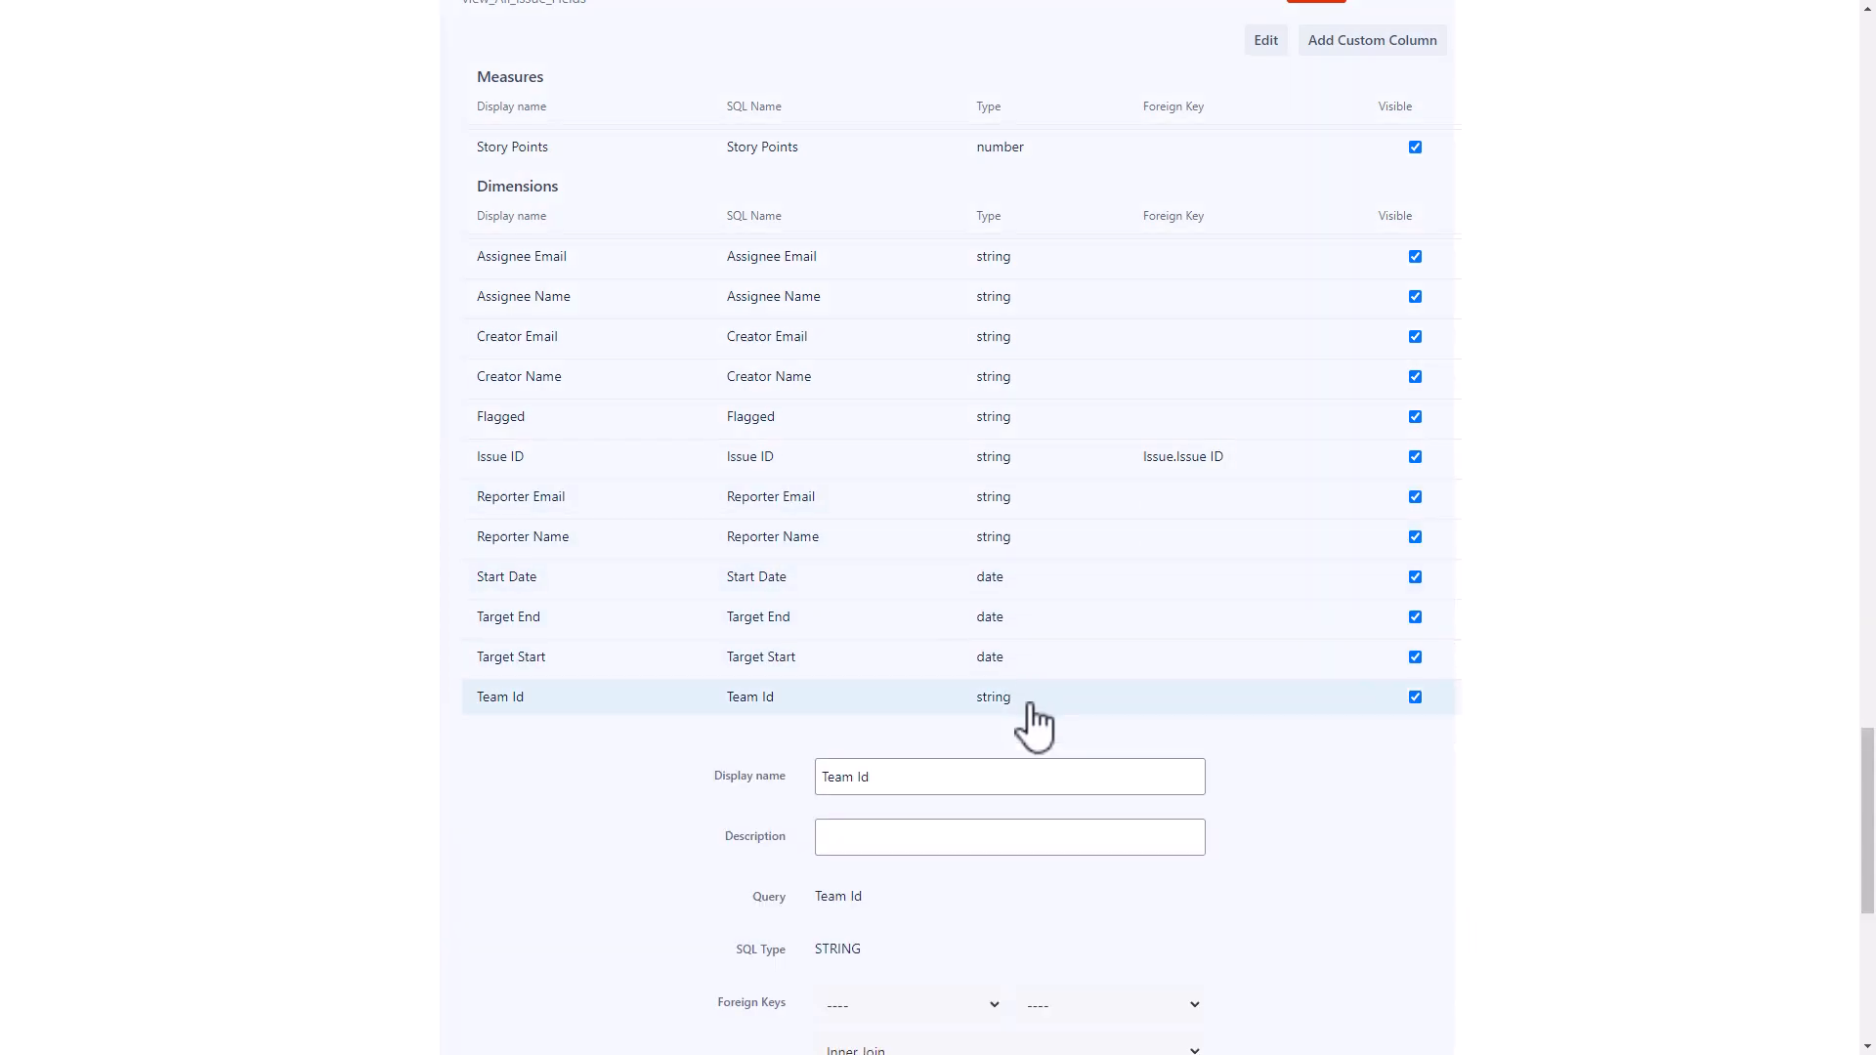
pyautogui.scroll(-3, 1030, 720)
pyautogui.click(955, 718)
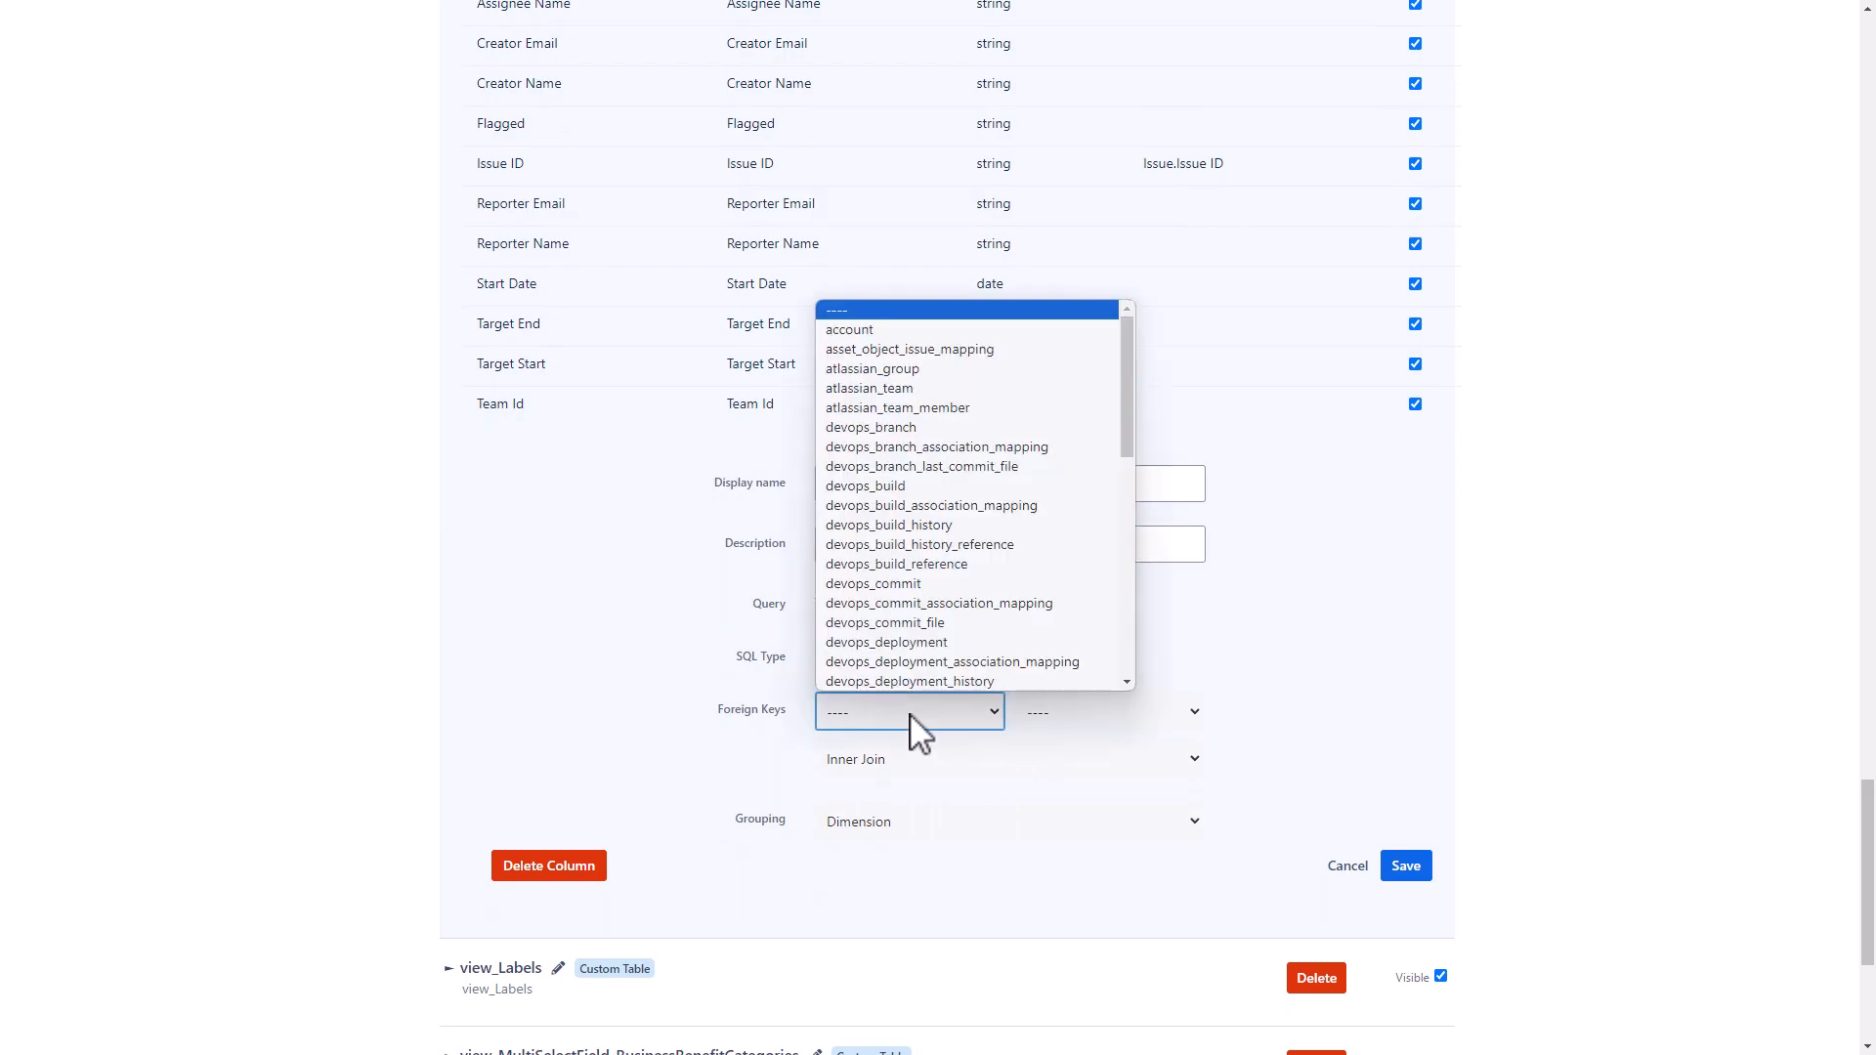
pyautogui.click(943, 390)
pyautogui.click(1080, 721)
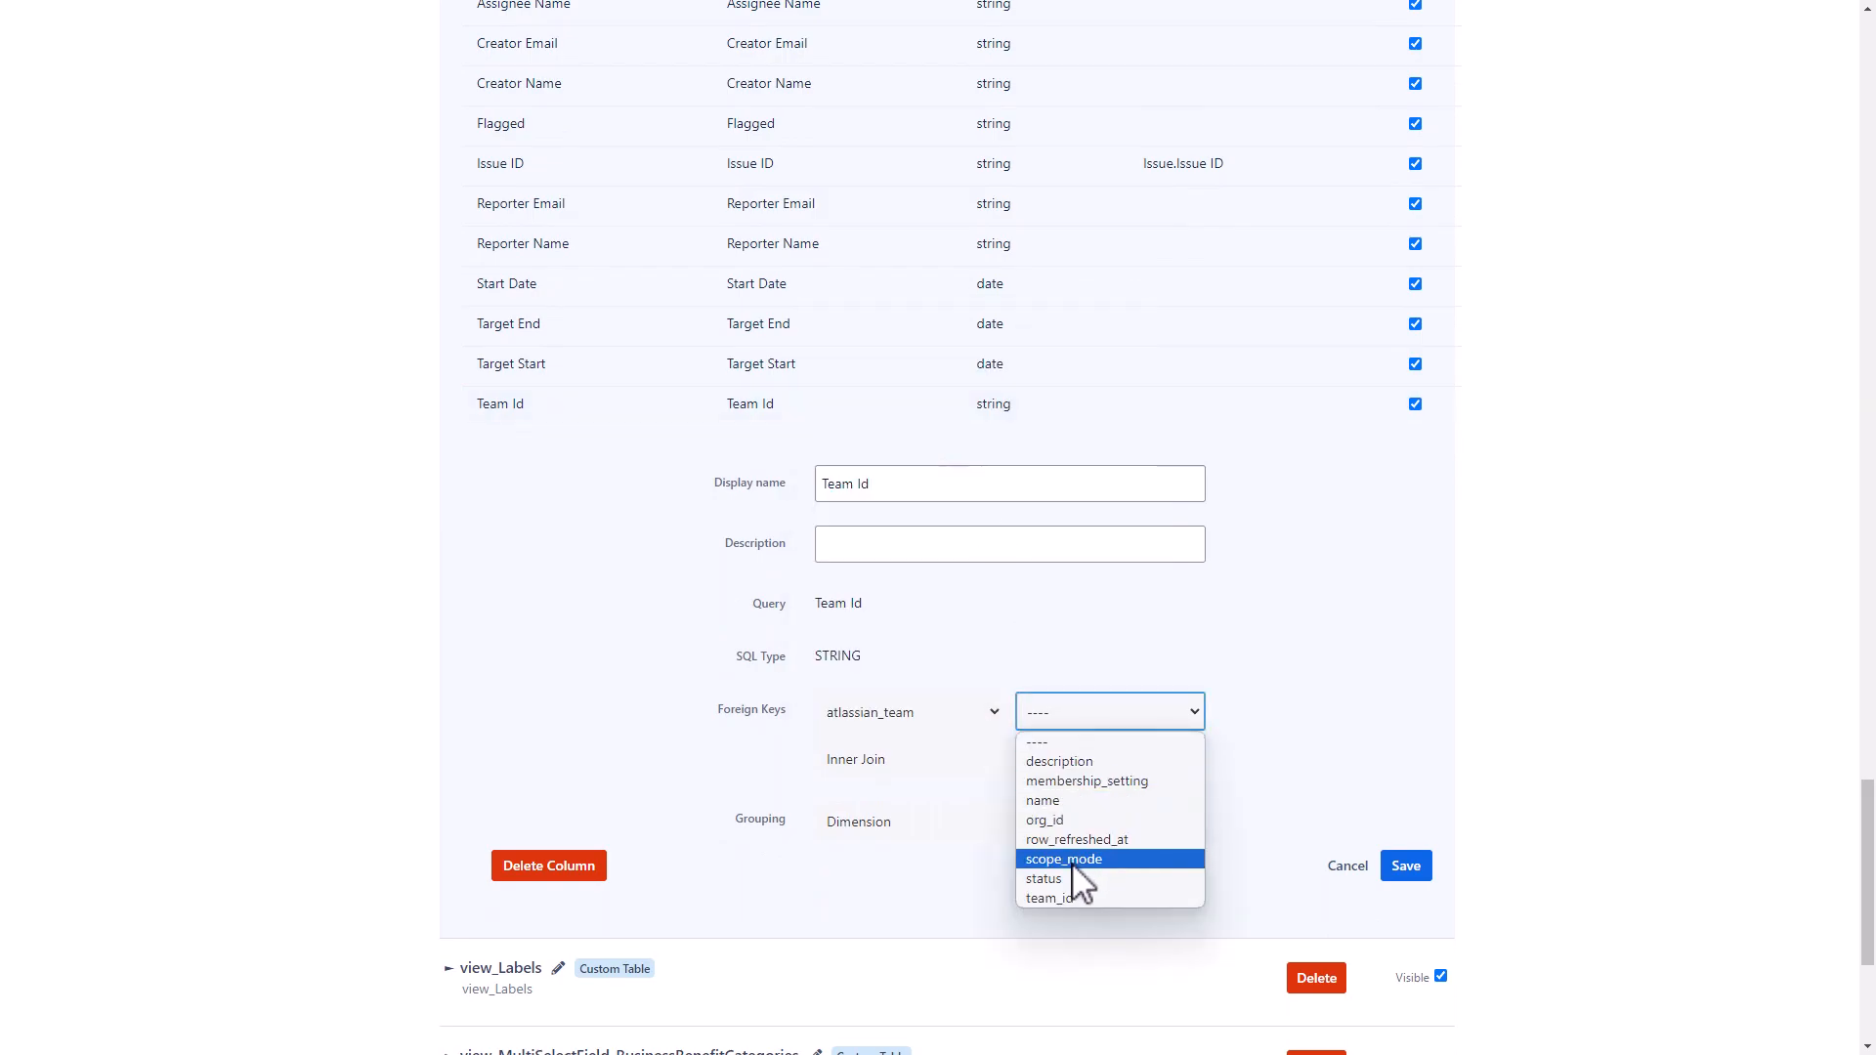
pyautogui.click(1069, 891)
pyautogui.click(994, 768)
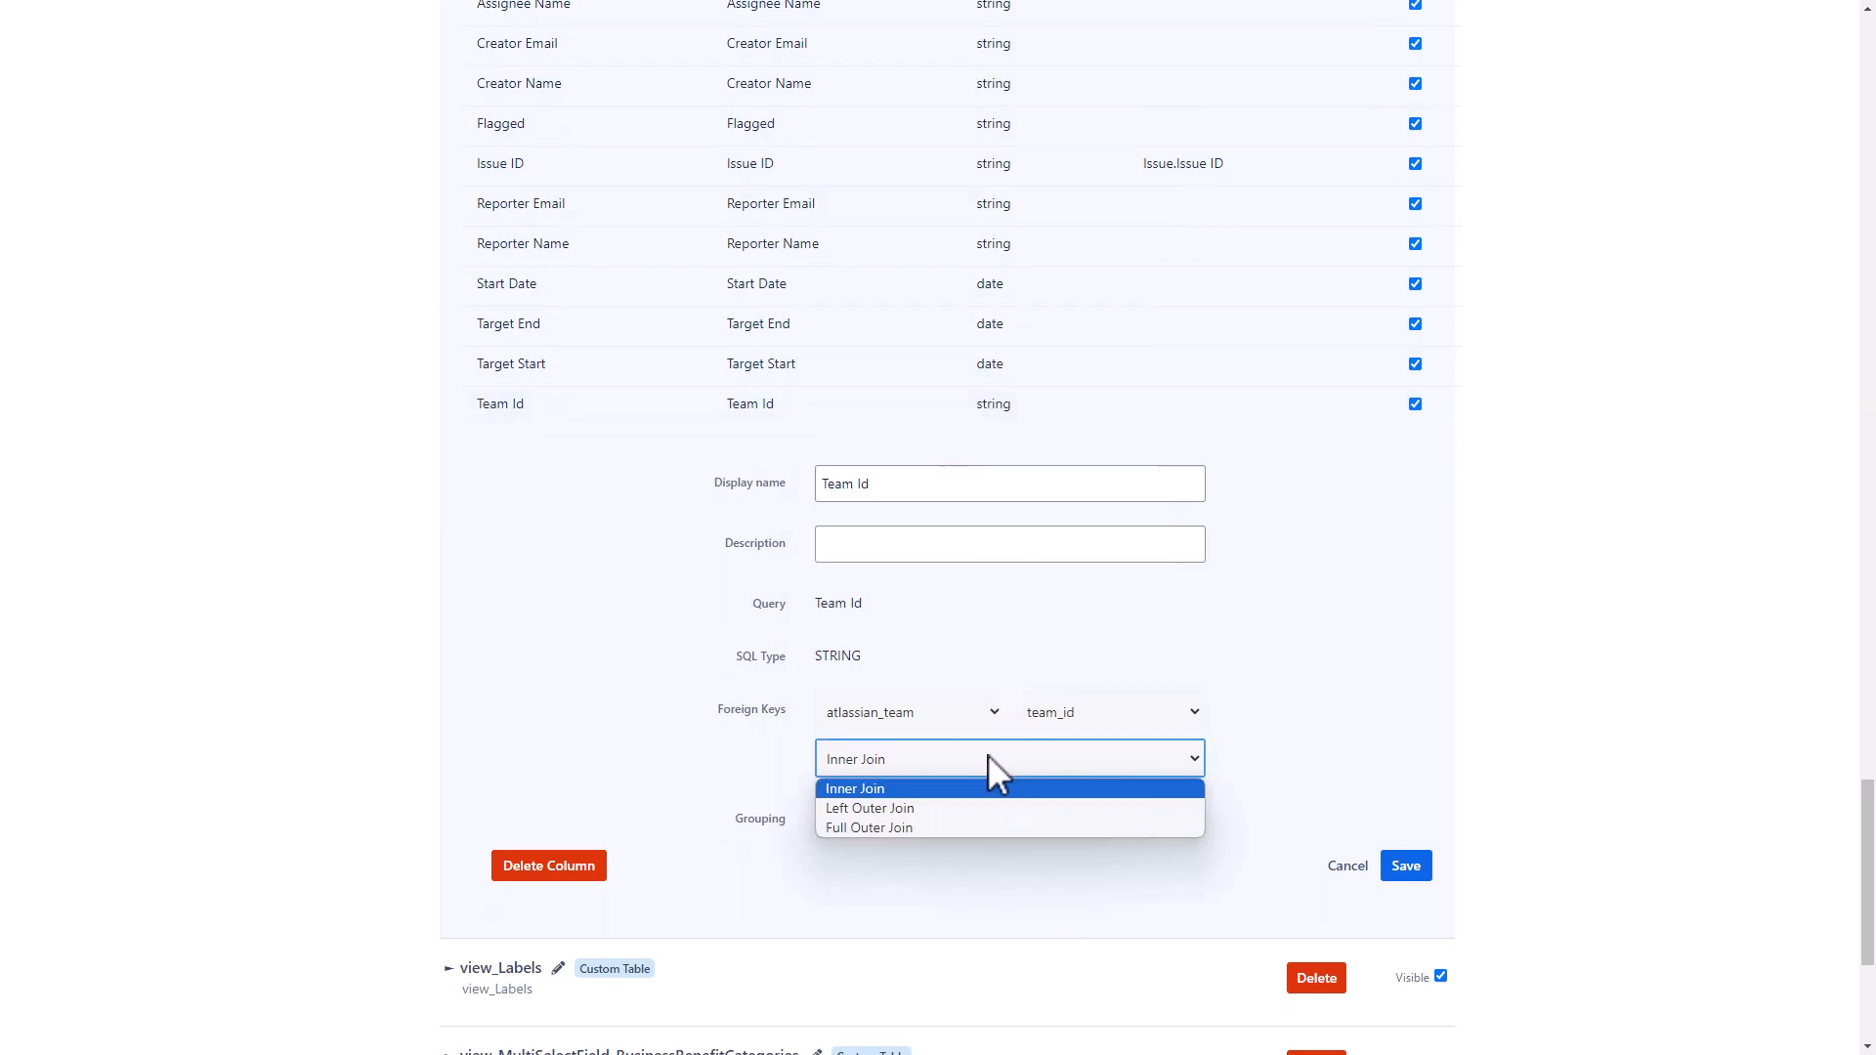
pyautogui.click(1046, 809)
pyautogui.click(1406, 866)
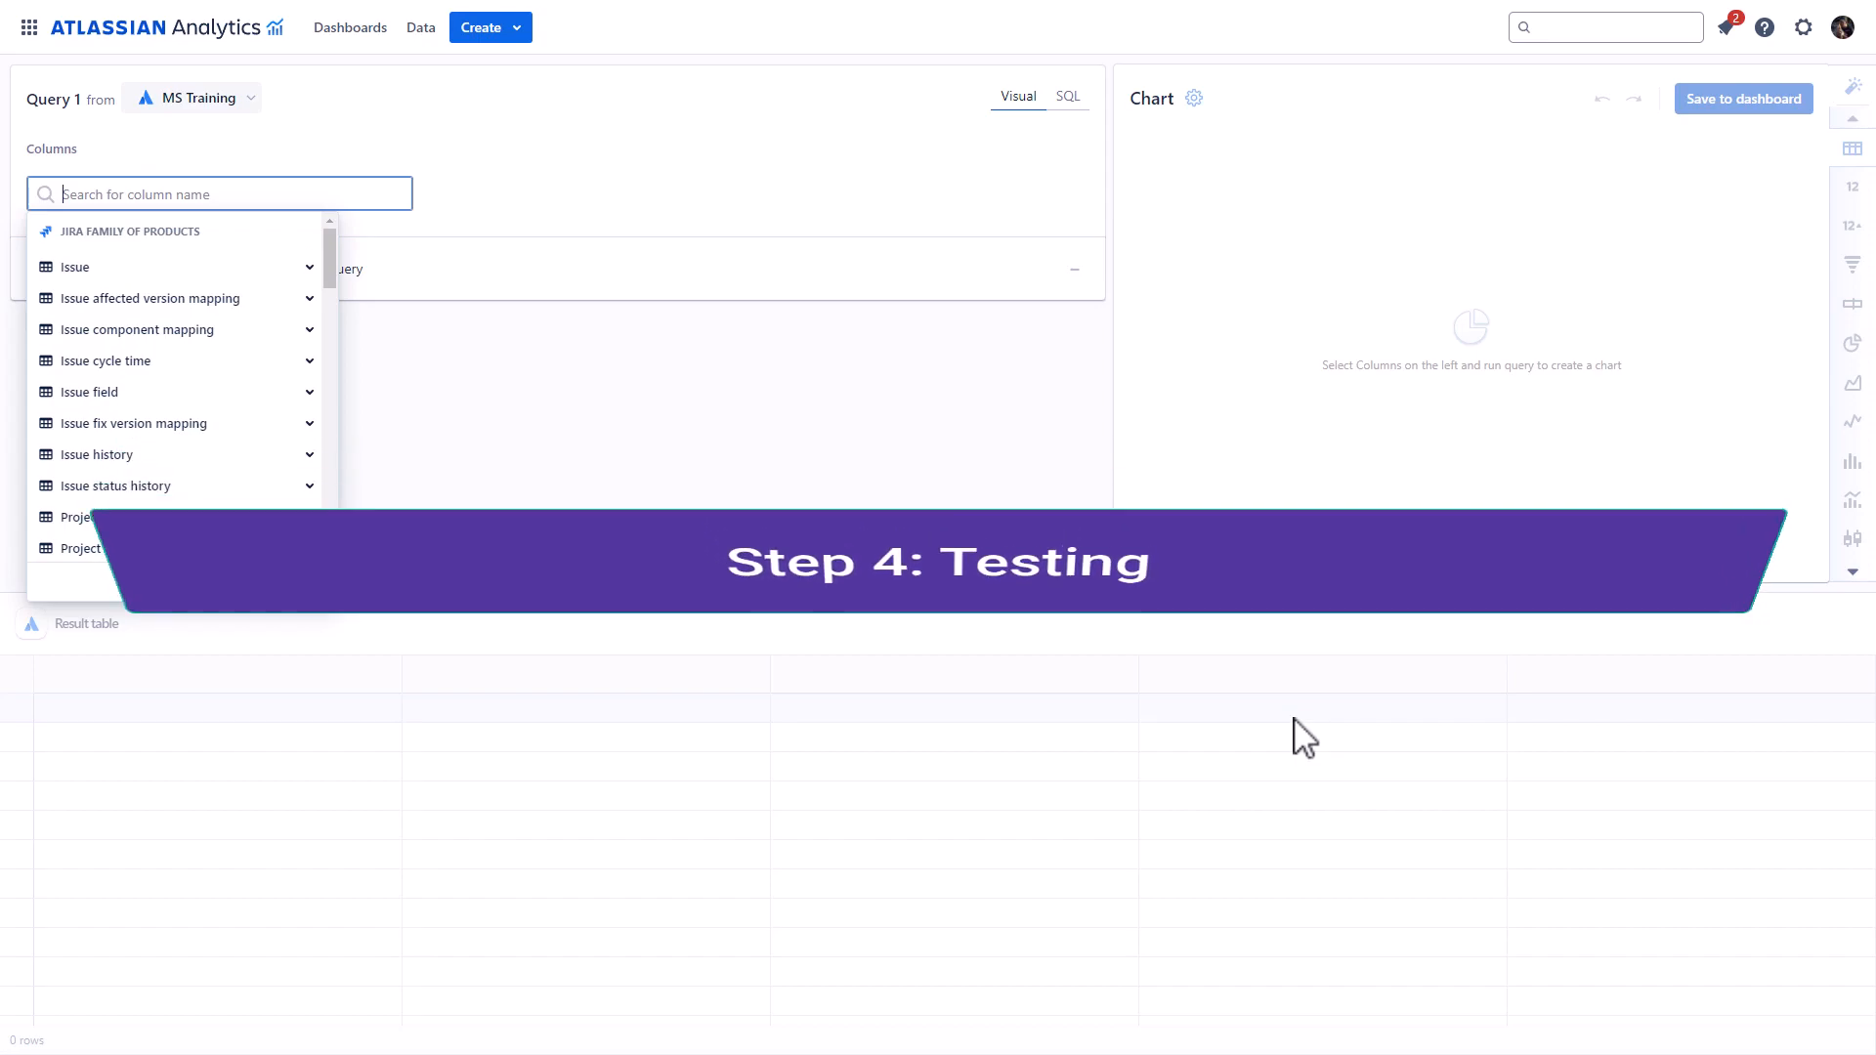
# Add the Issue key and Summary columns from the Issue table to a new visual query on MS Training.
pyautogui.click(180, 268)
pyautogui.click(130, 518)
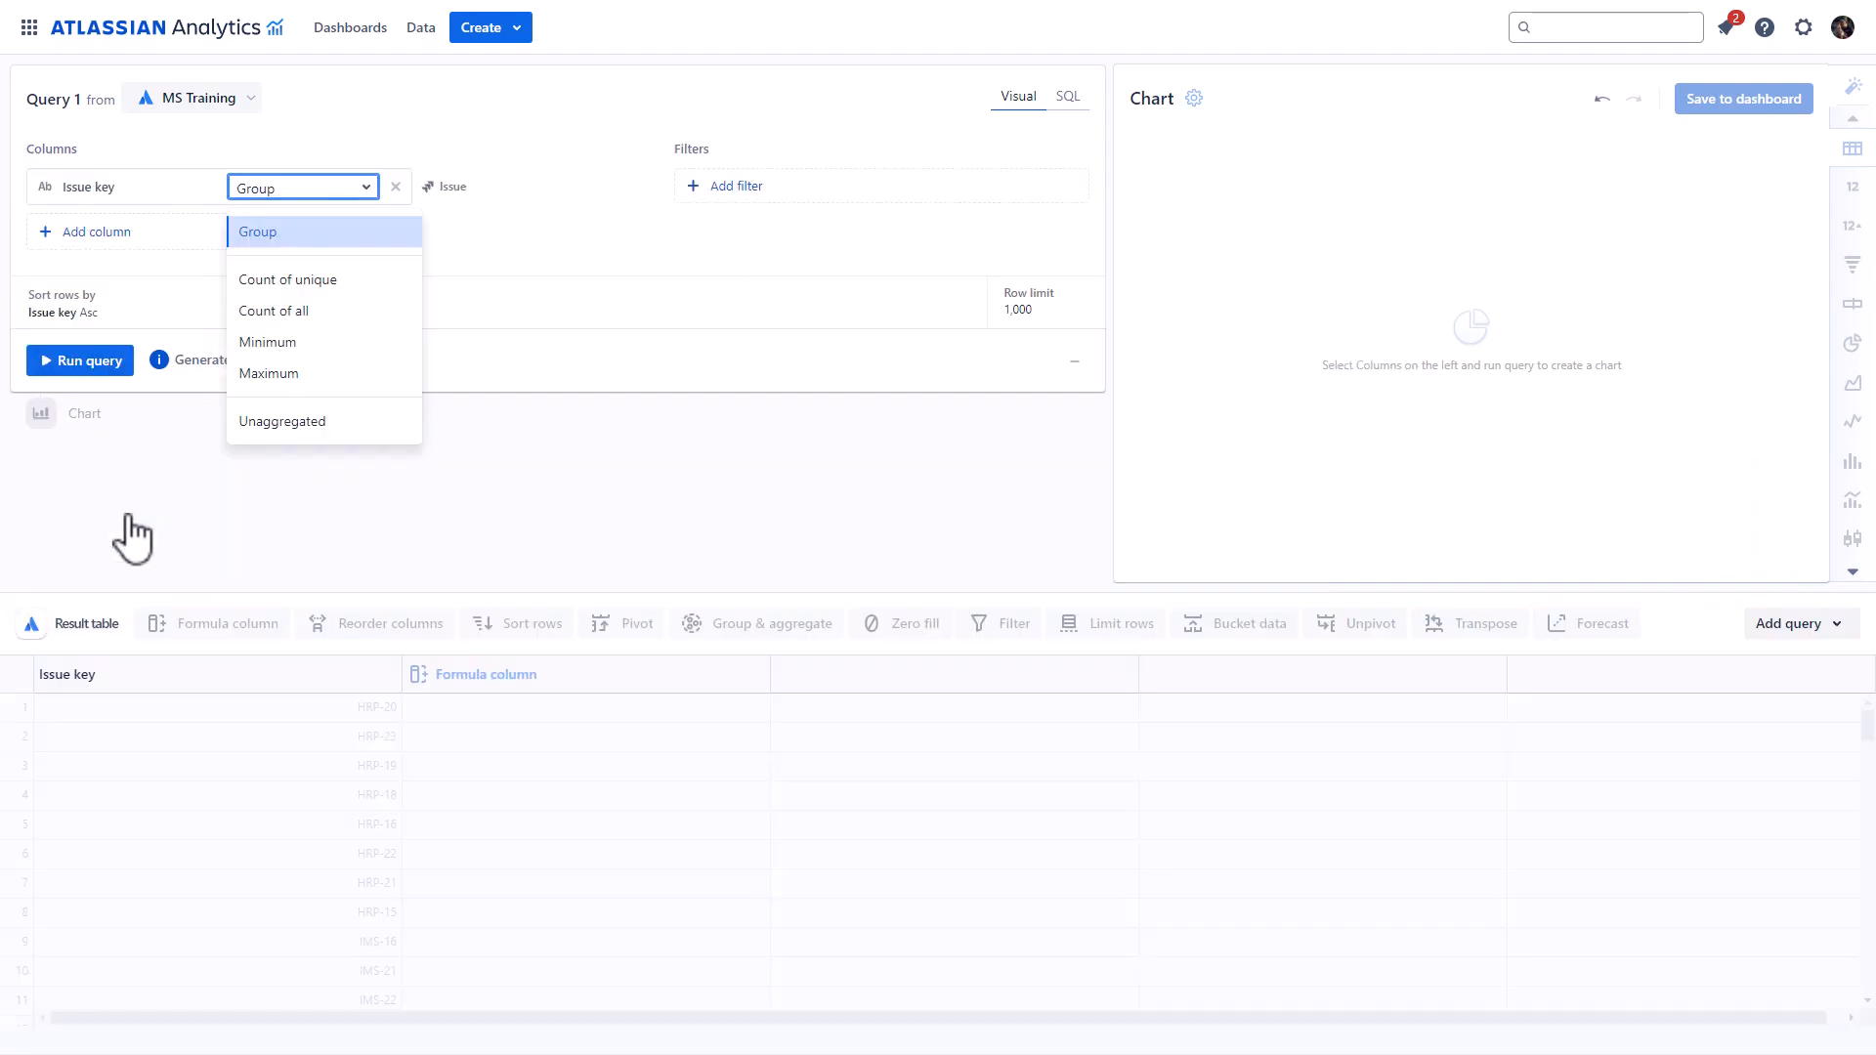
pyautogui.click(90, 232)
pyautogui.moveTo(117, 418)
pyautogui.scroll(-7, 117, 450)
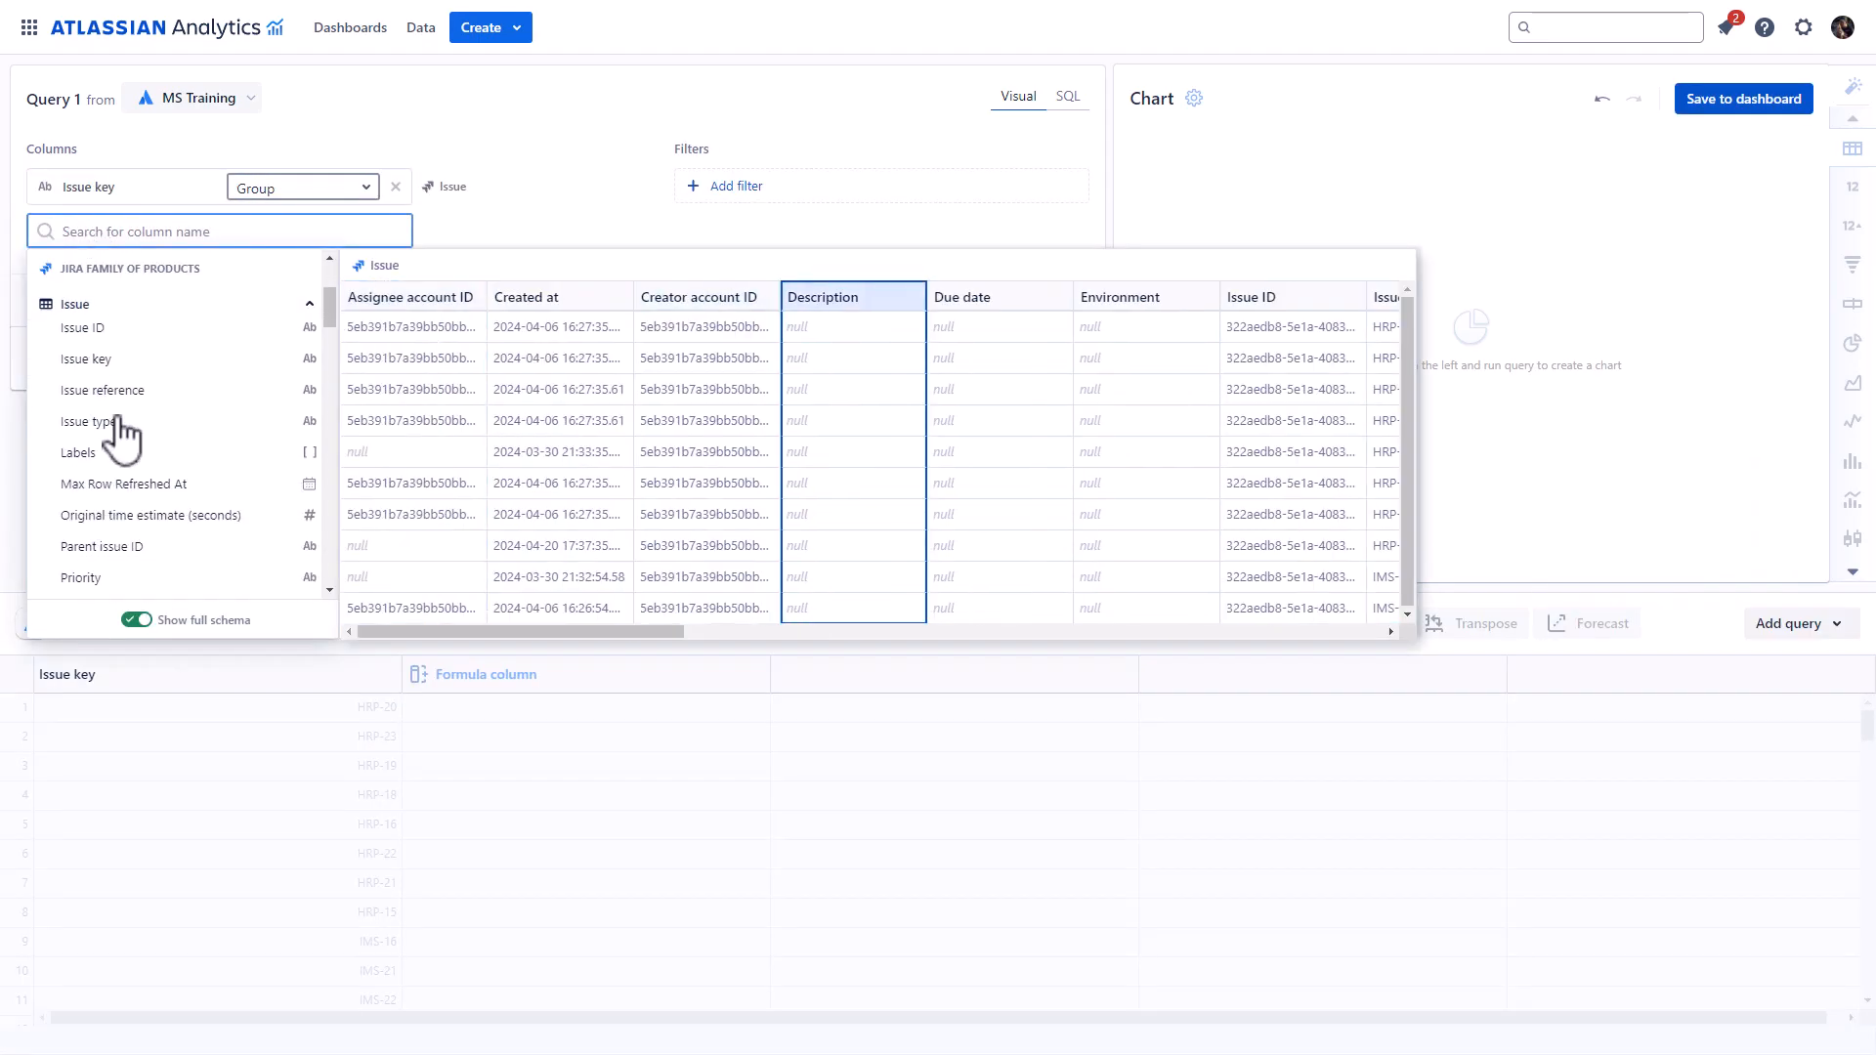
pyautogui.click(117, 502)
# Add the Story Points and Start Date columns from view_All_Issue_Fields to the query, keeping Start Date grouped by Day.
pyautogui.click(90, 270)
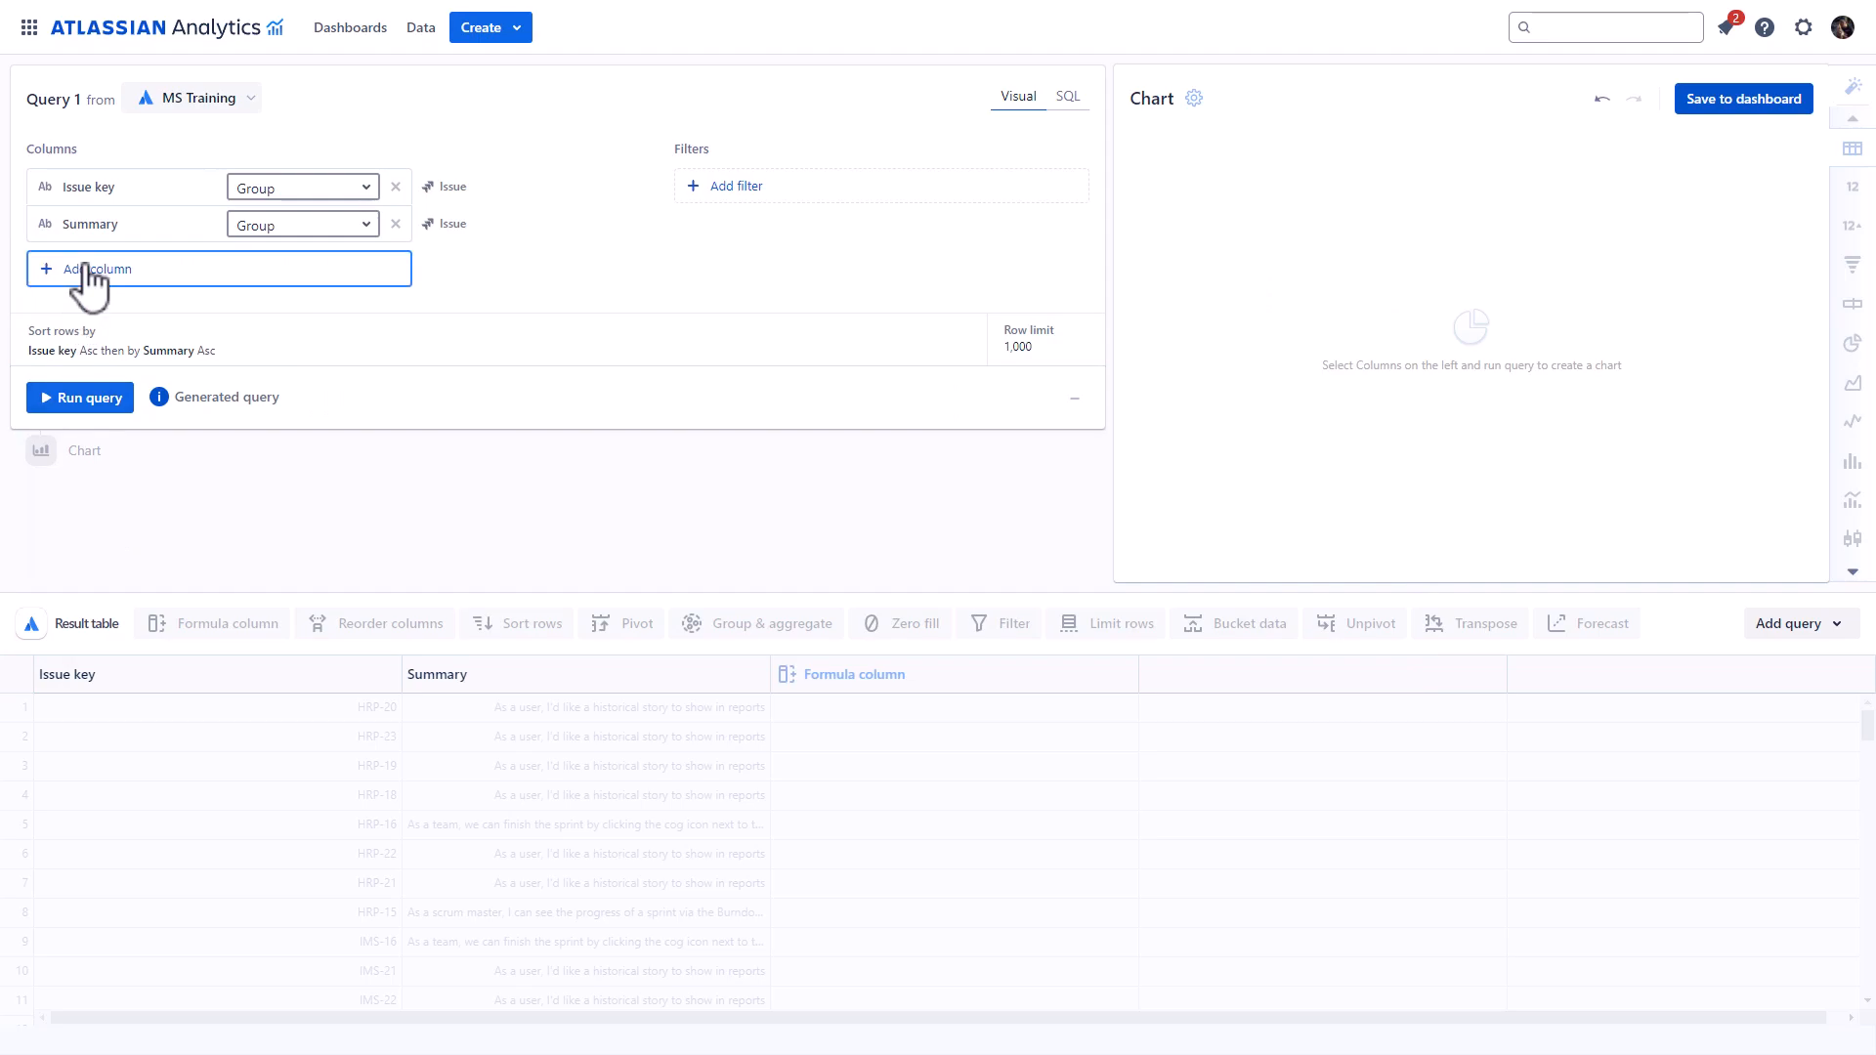
pyautogui.moveTo(205, 474)
pyautogui.scroll(-5, 213, 479)
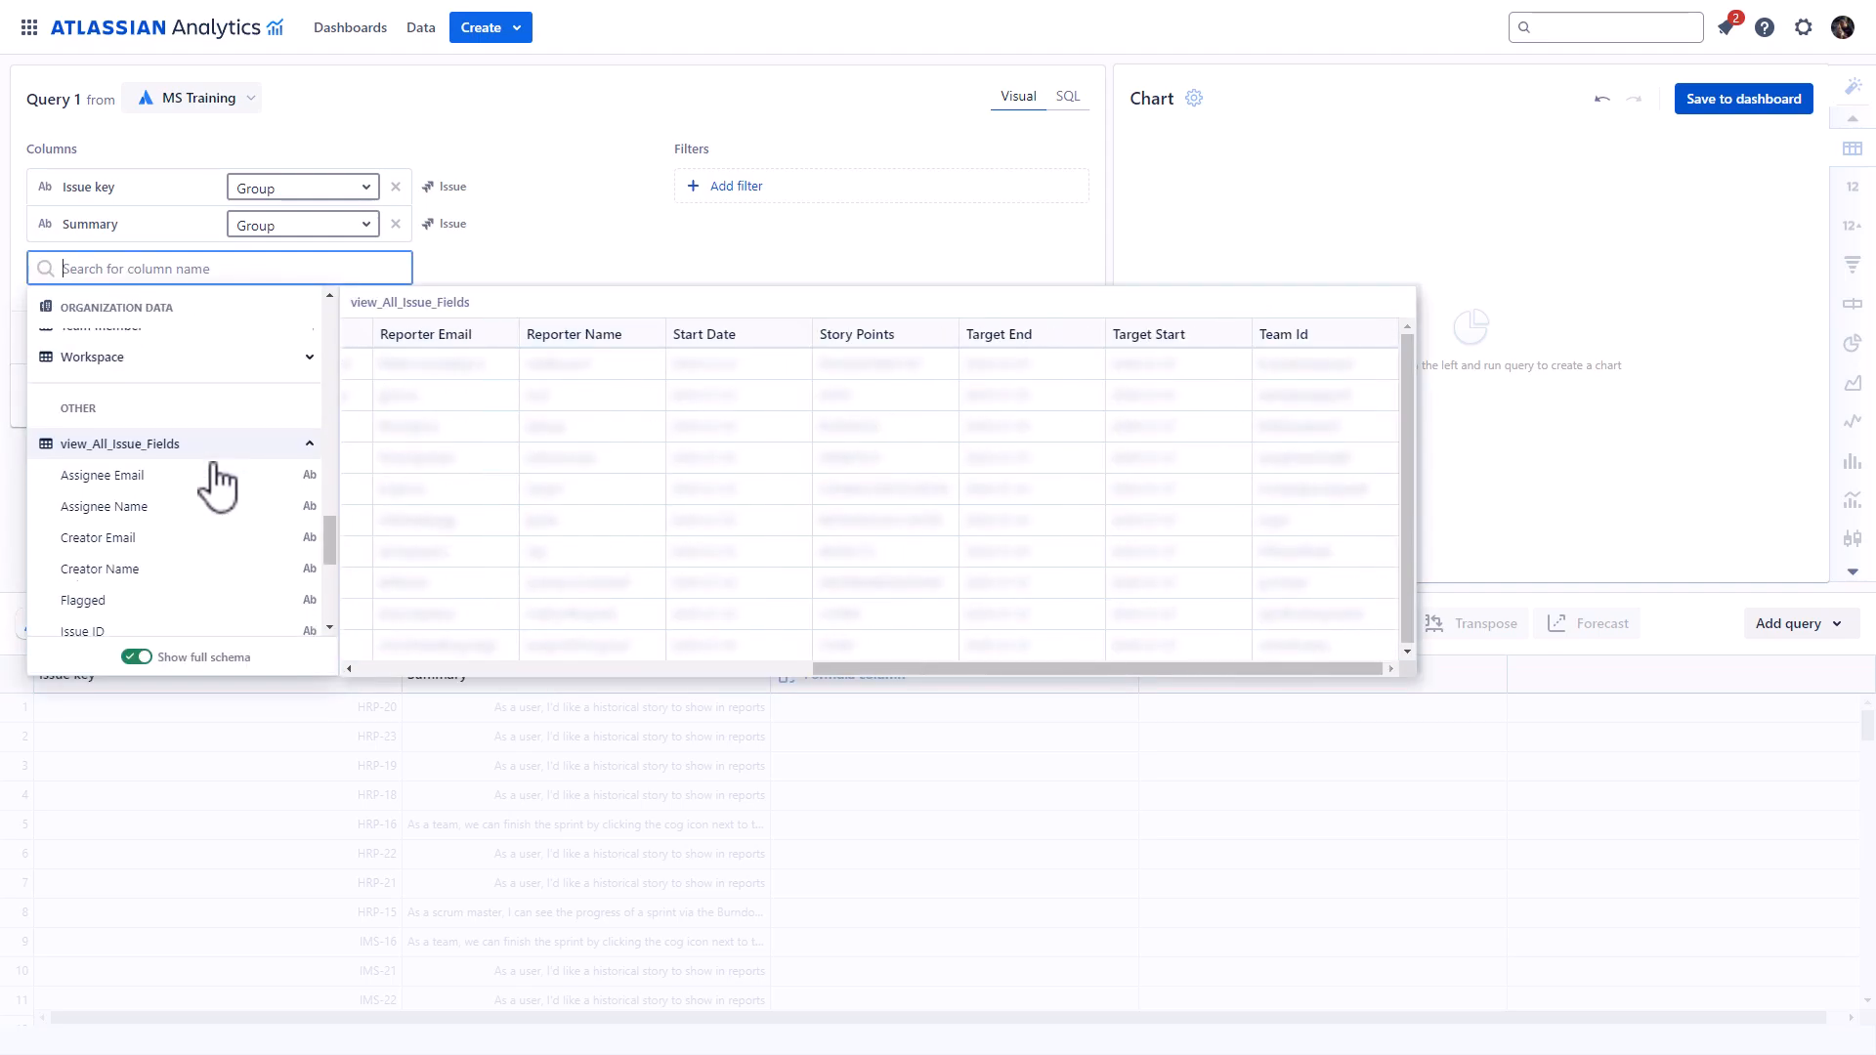
pyautogui.click(166, 485)
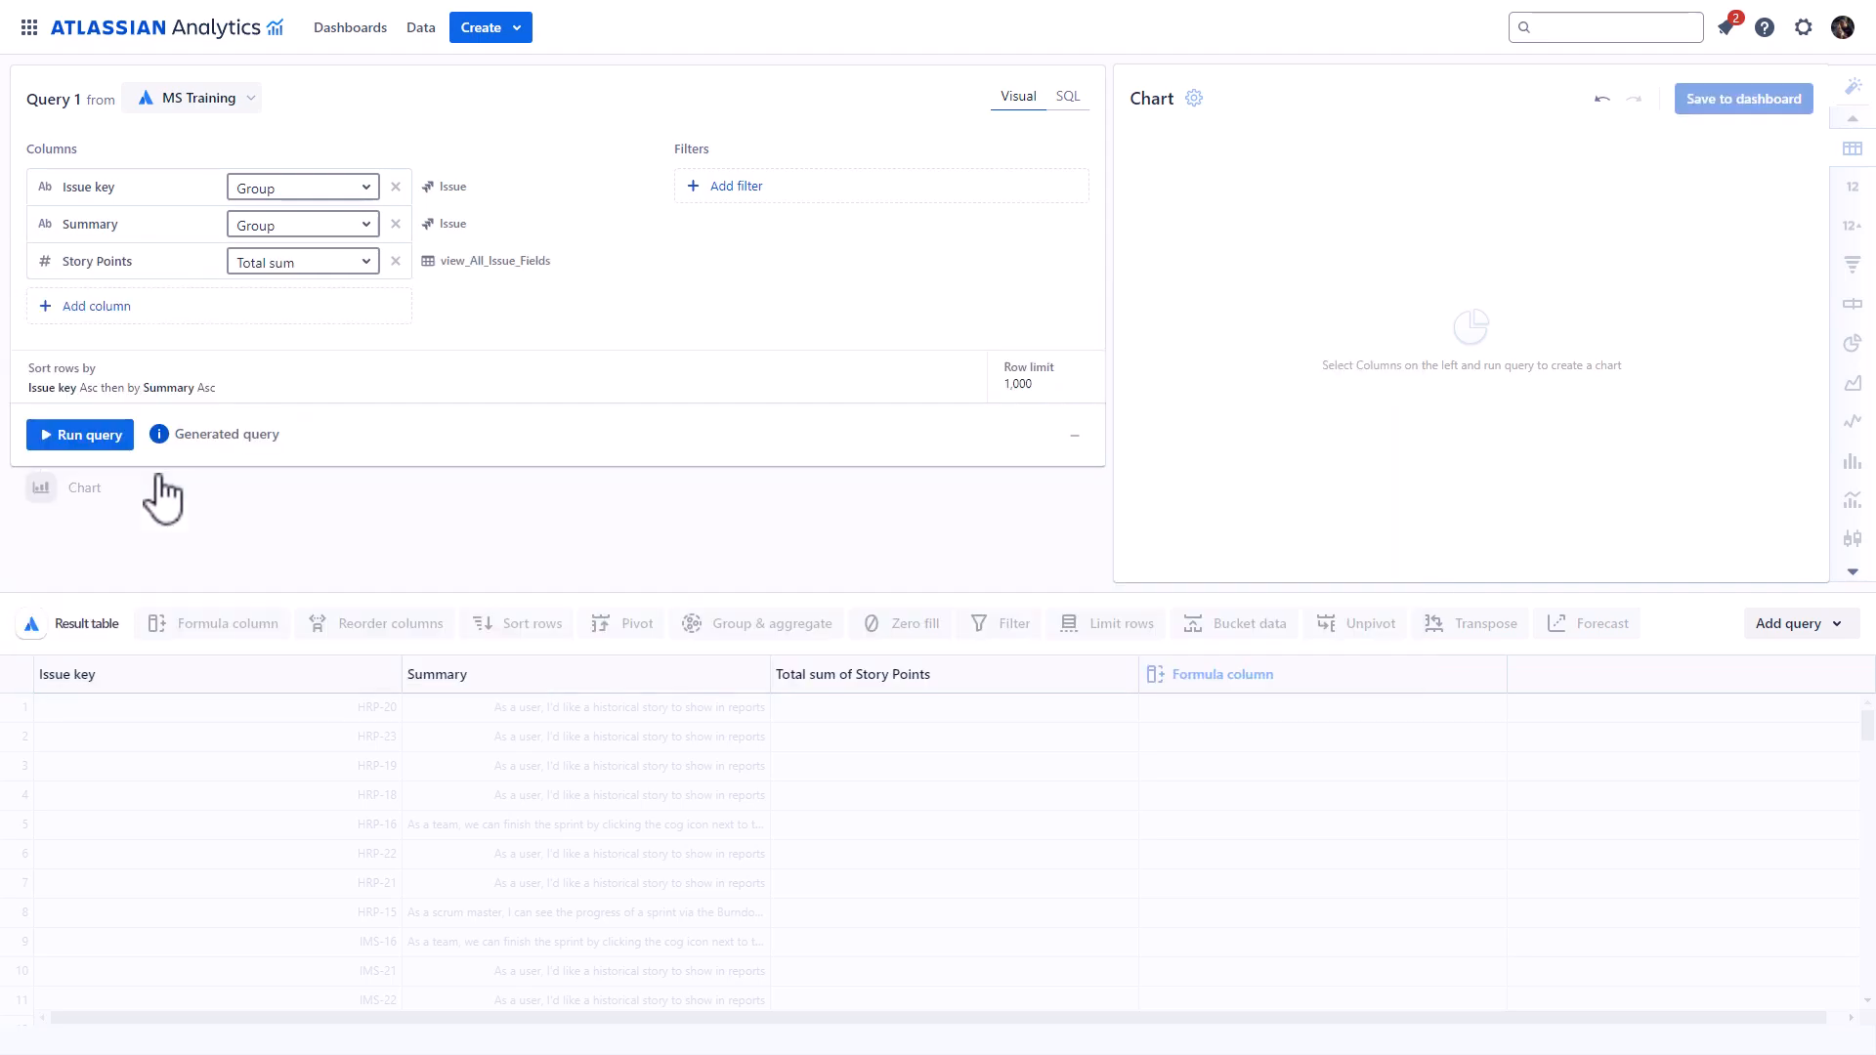
pyautogui.click(90, 308)
pyautogui.scroll(-3, 200, 538)
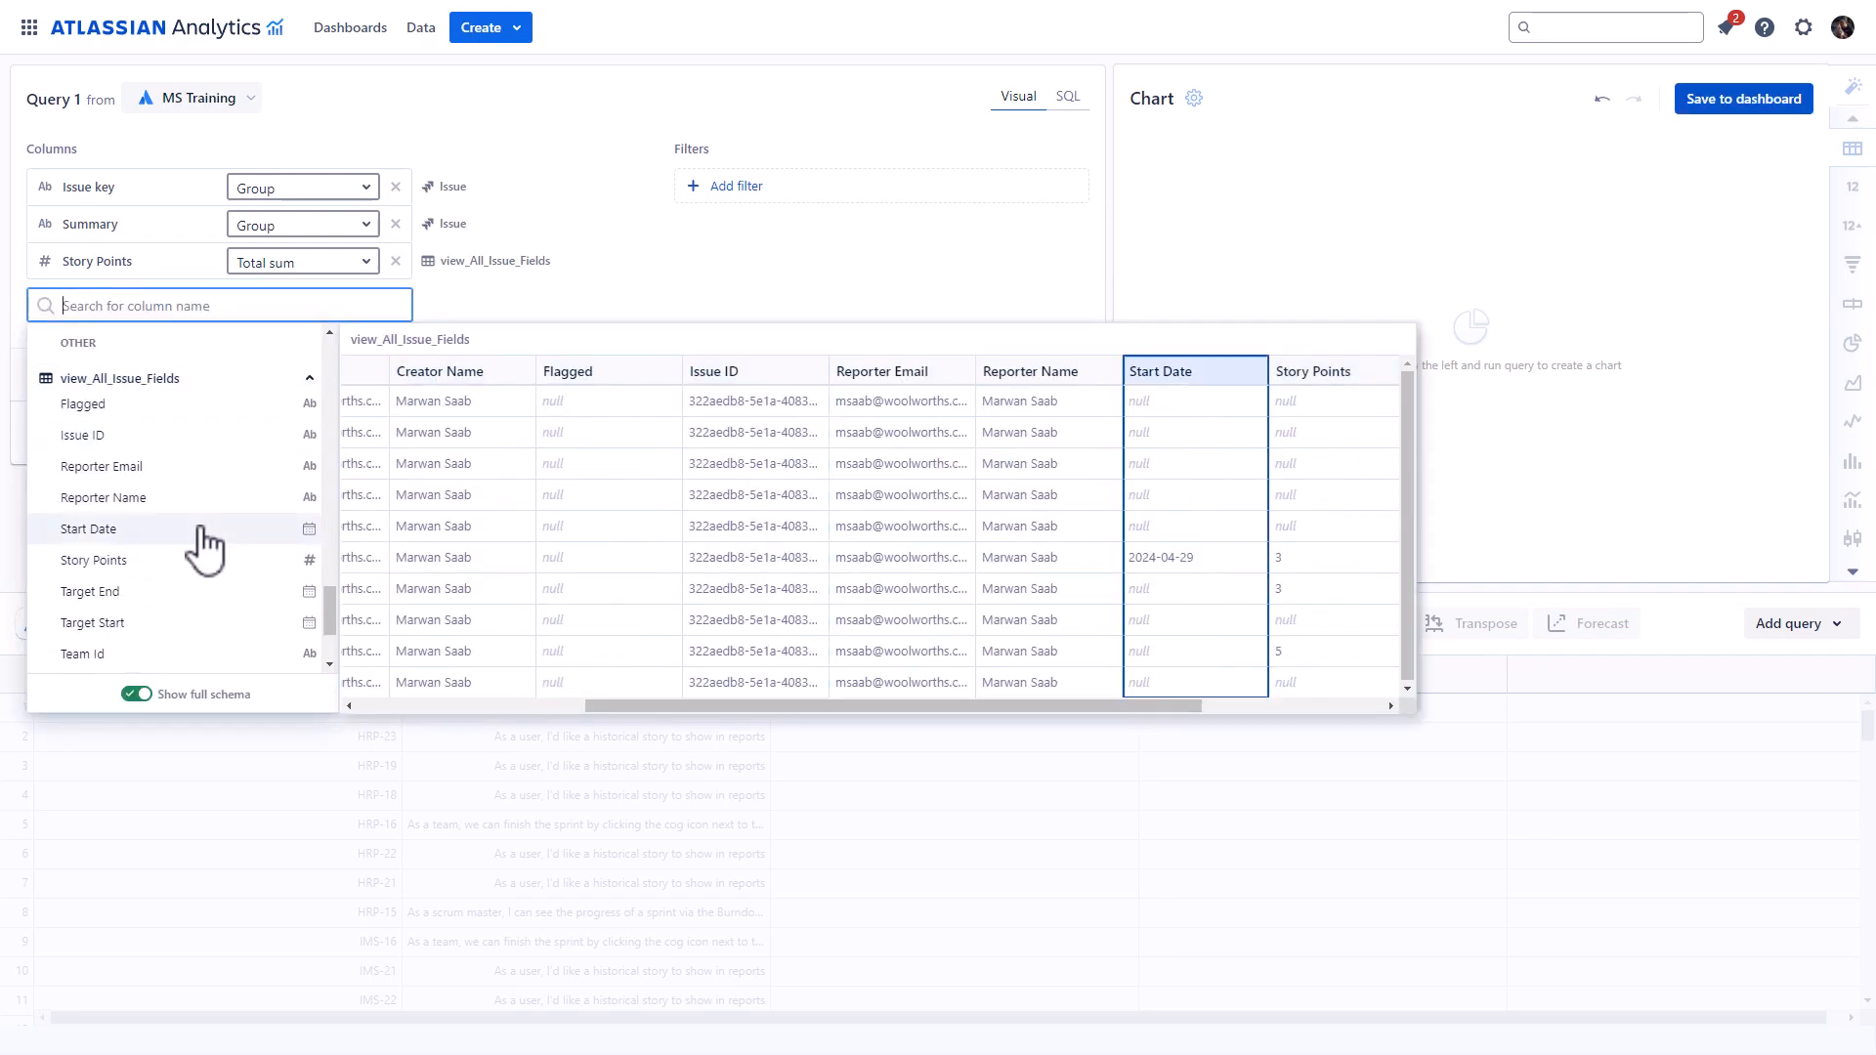
pyautogui.click(194, 531)
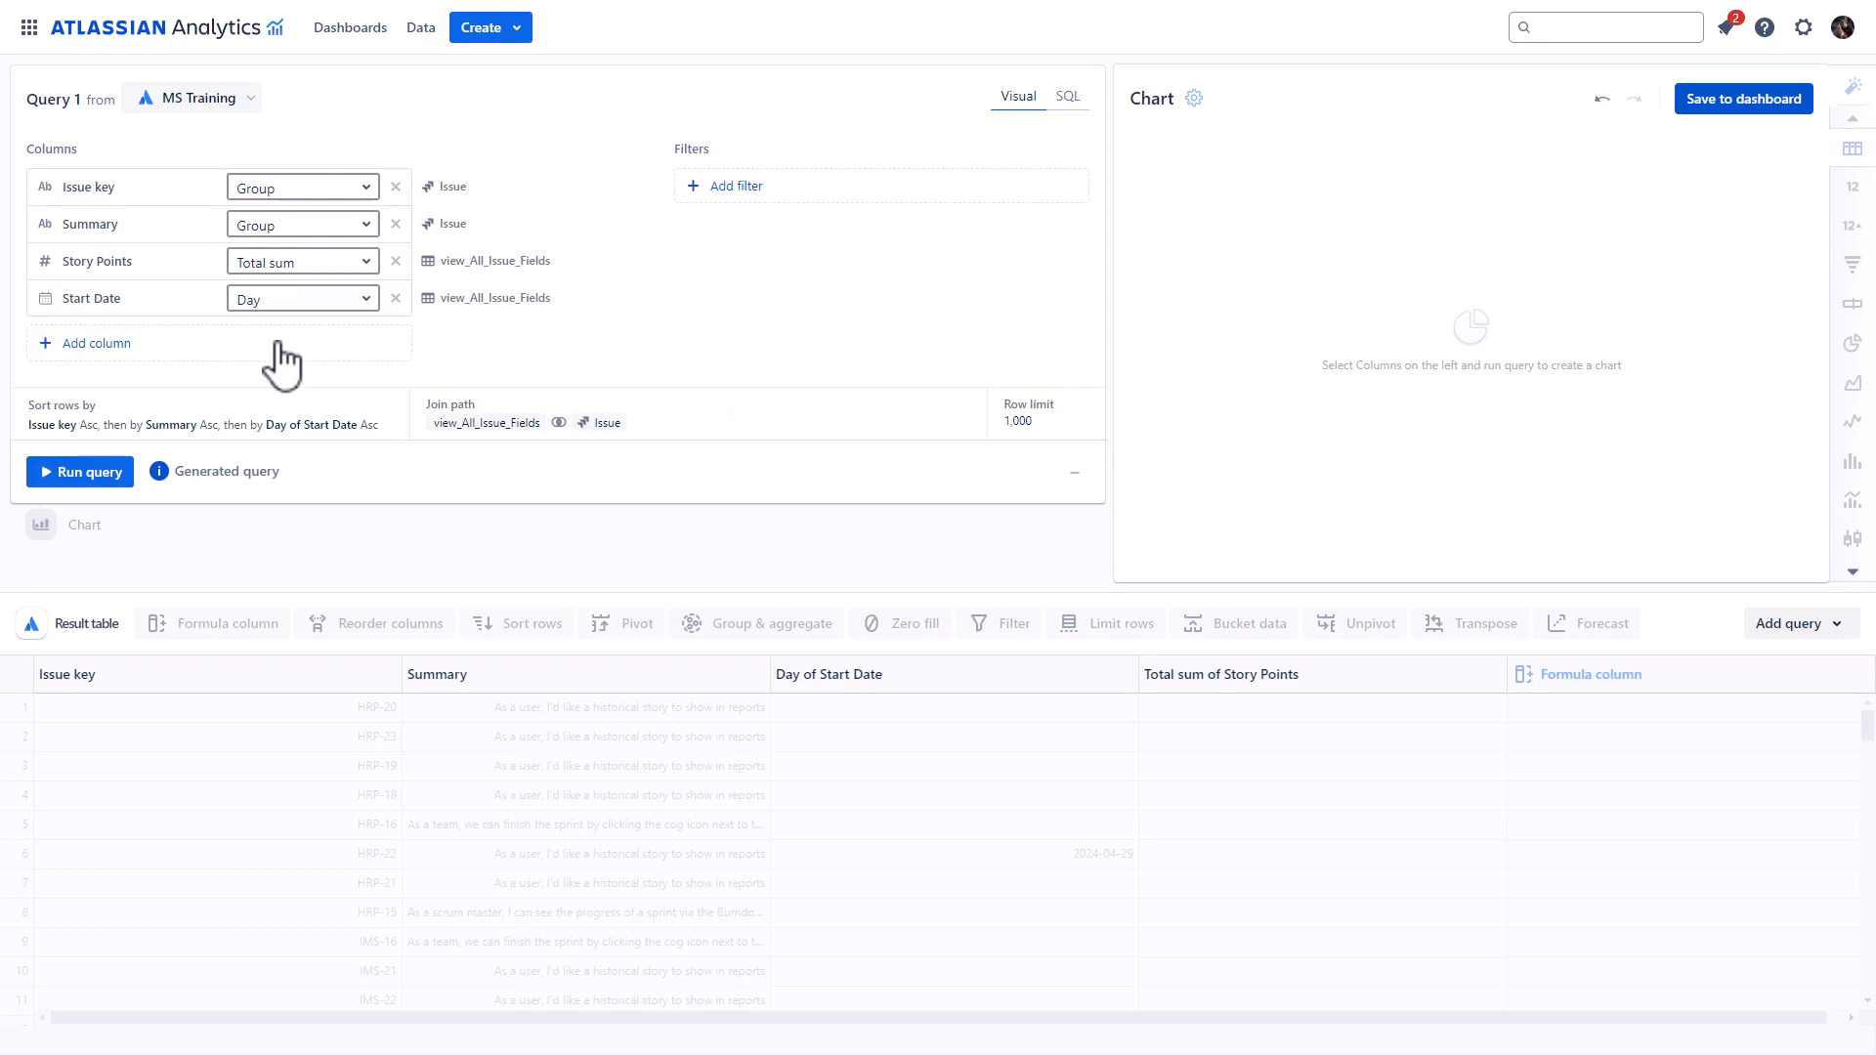
pyautogui.click(348, 303)
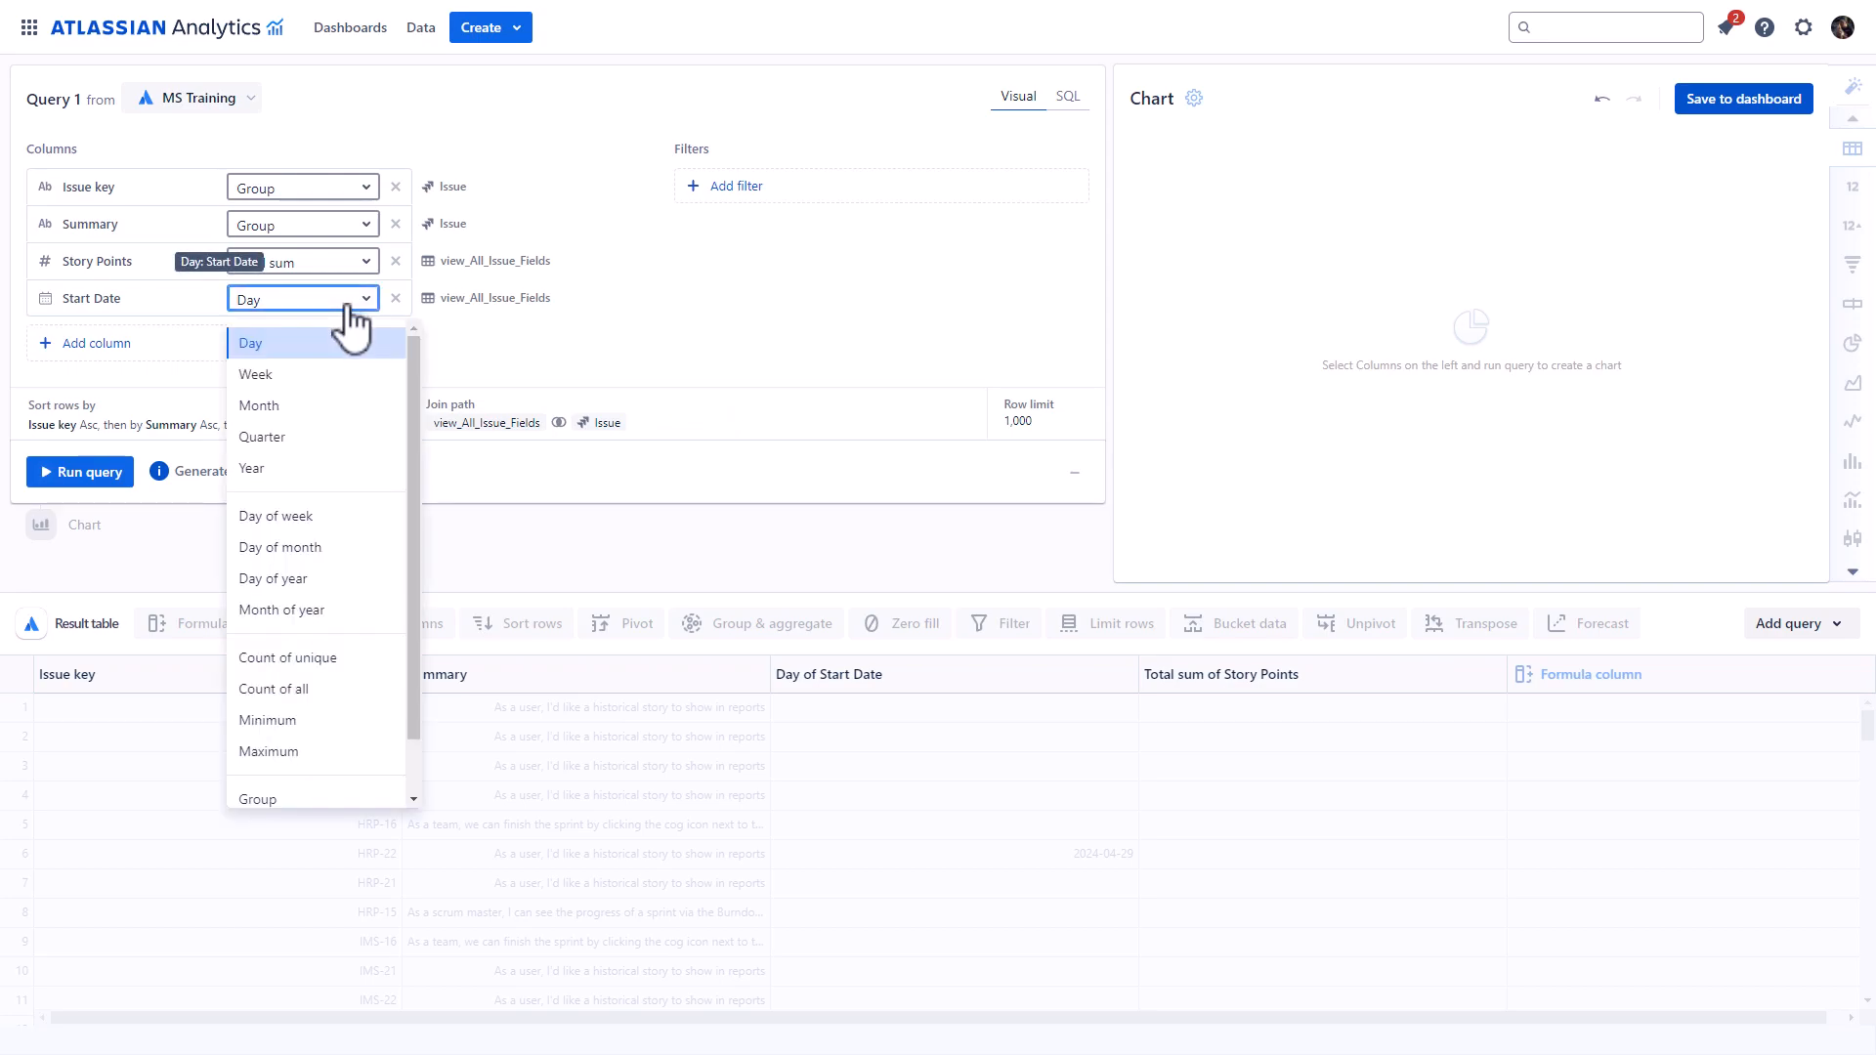
pyautogui.click(742, 295)
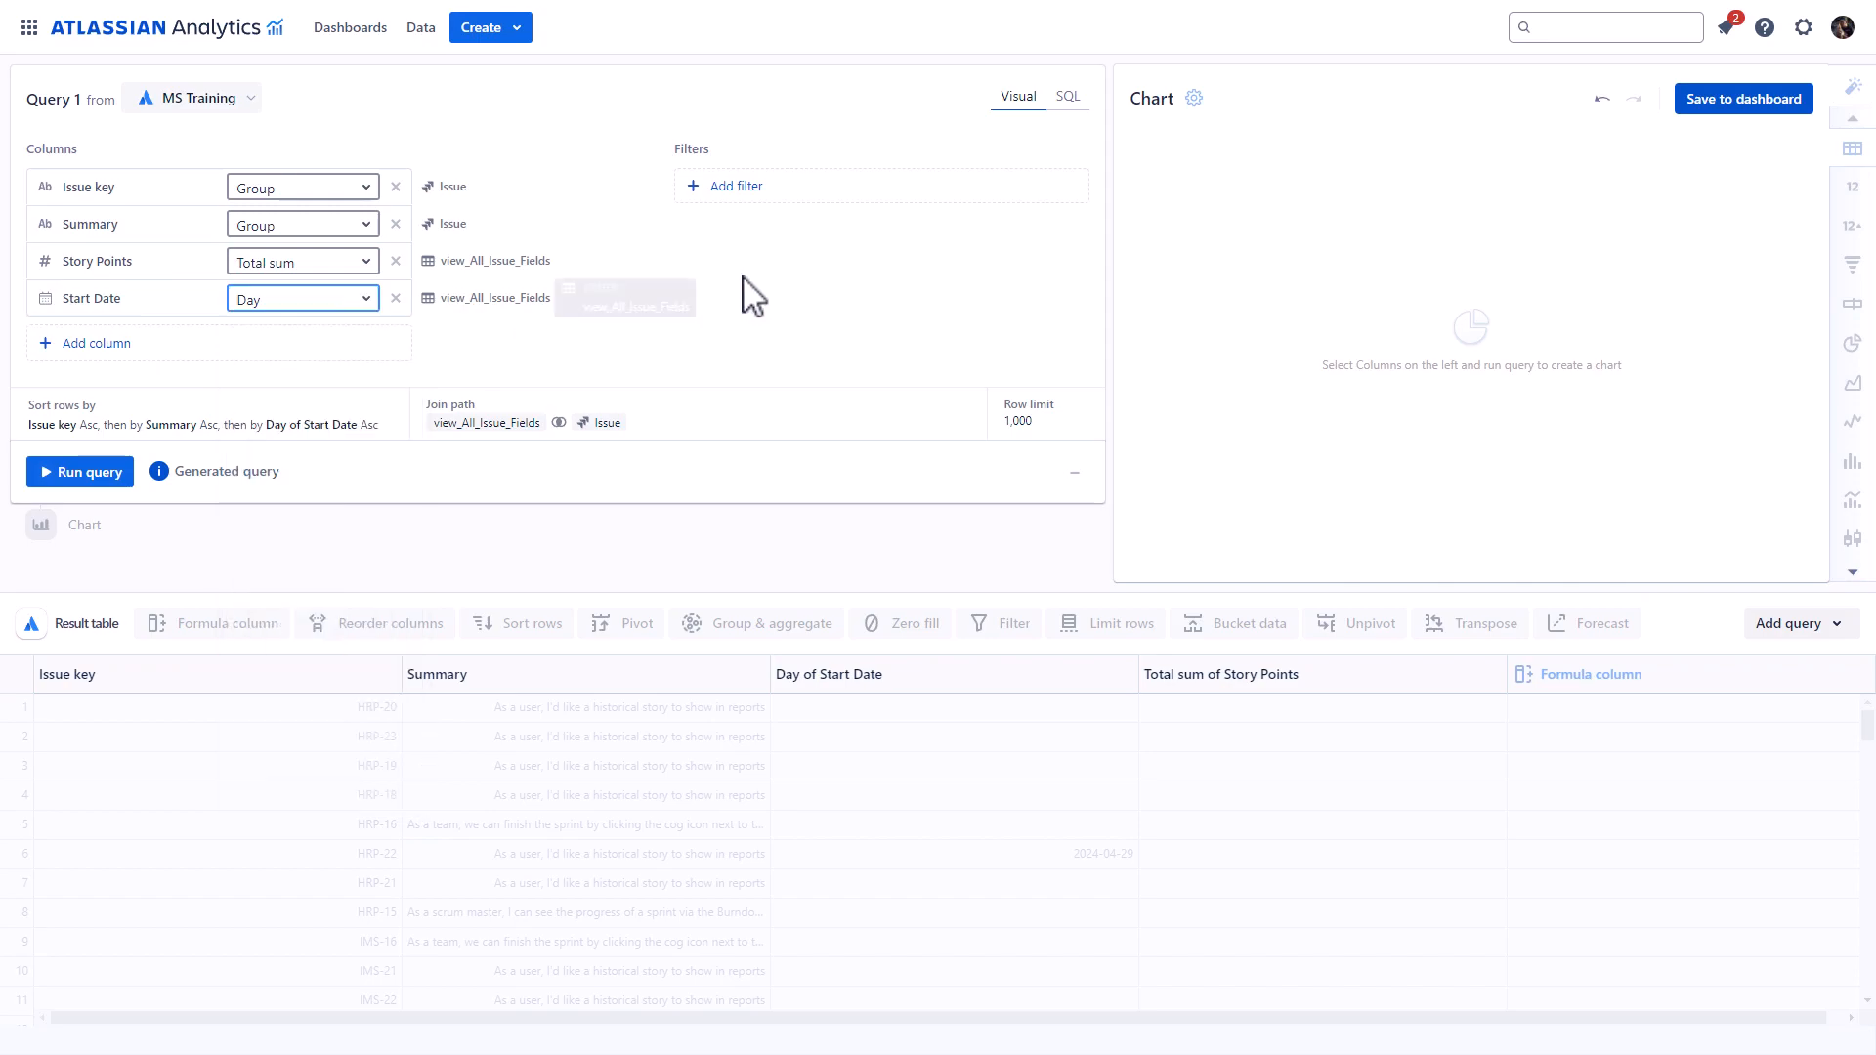
# Add a filter on the Story Points column of view_All_Issue_Fields with the condition is not null.
pyautogui.click(736, 188)
pyautogui.click(737, 190)
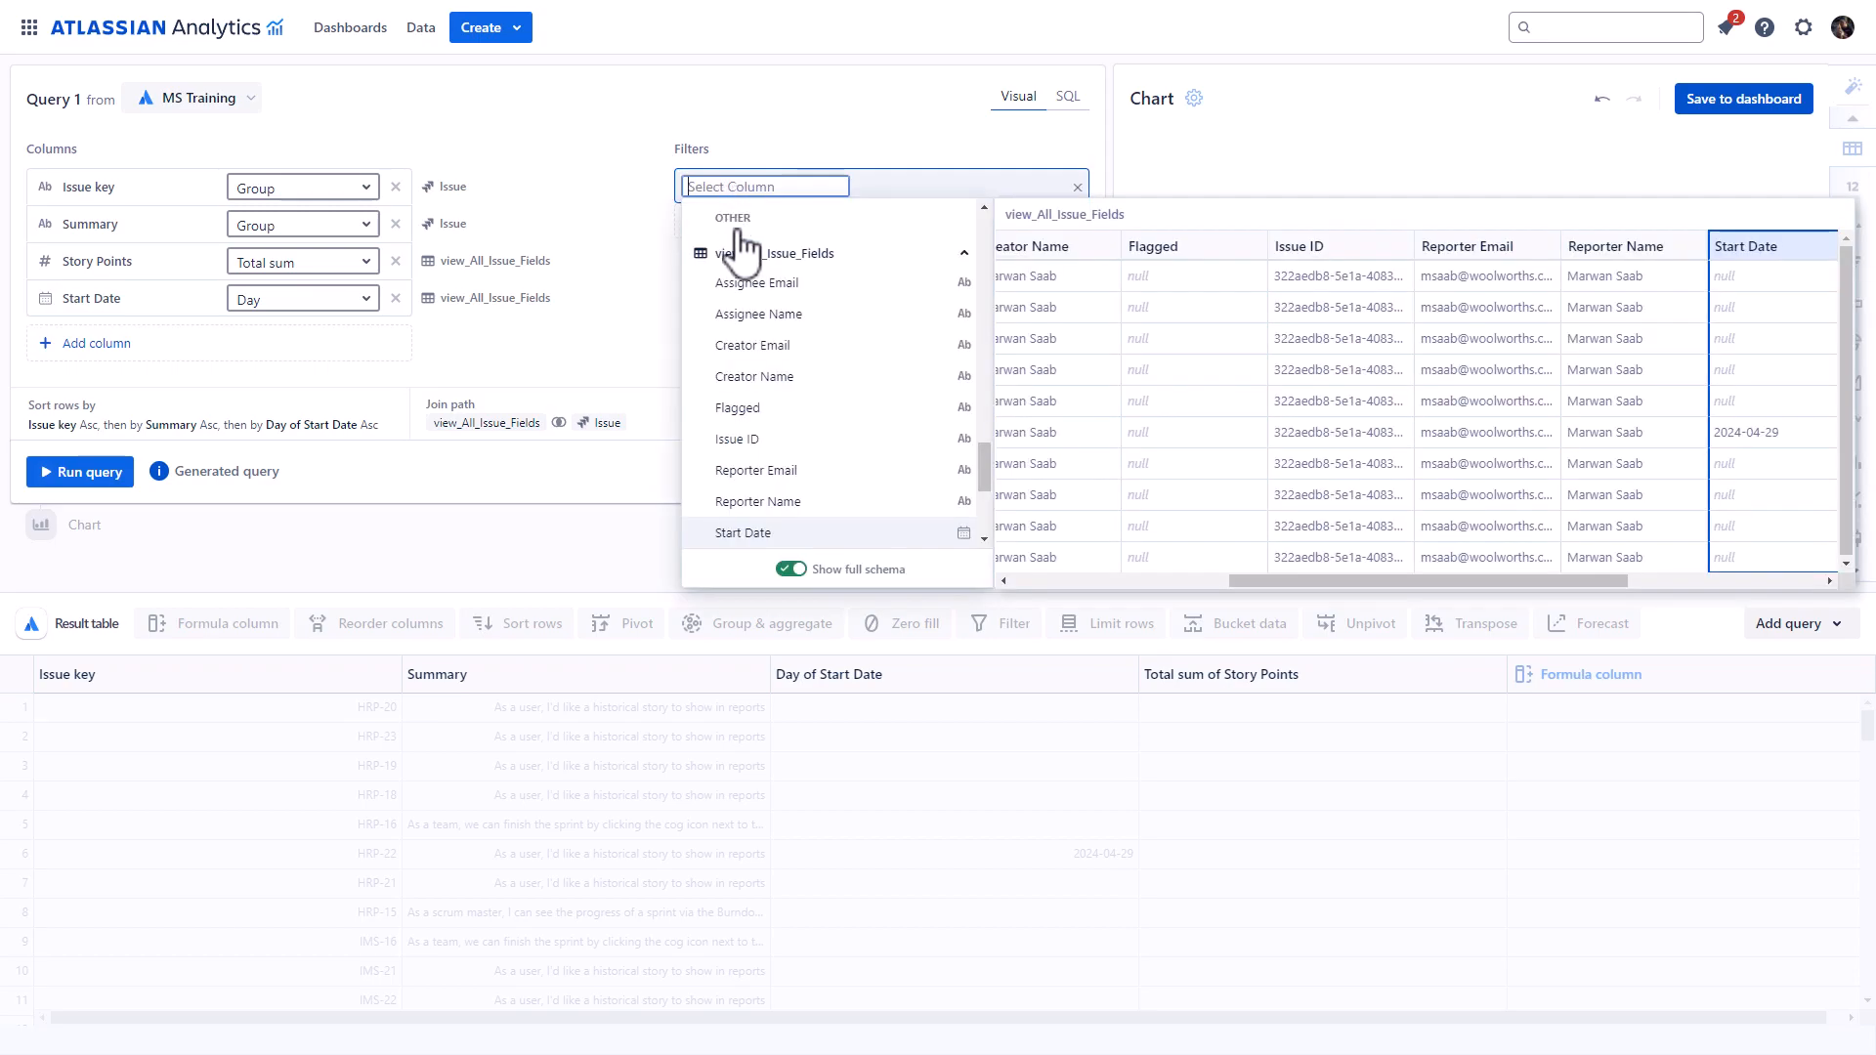
pyautogui.click(744, 479)
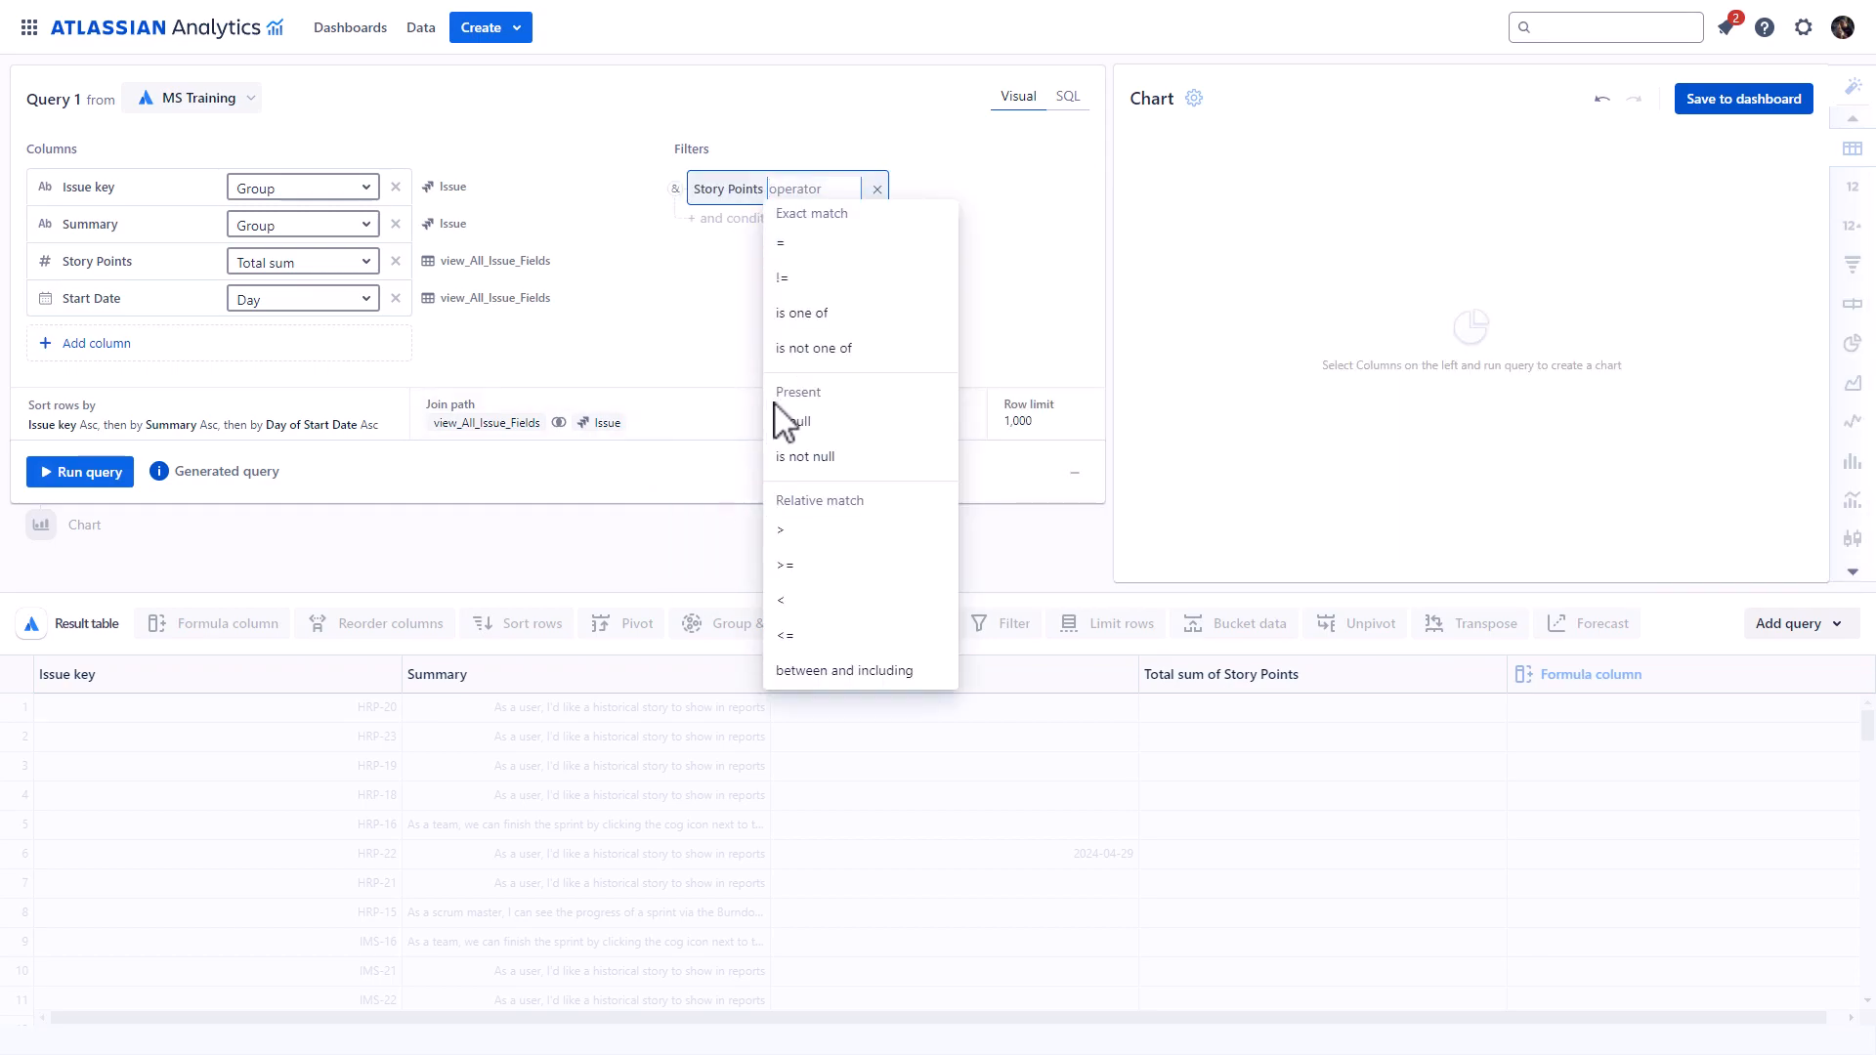
pyautogui.click(813, 457)
# Add a second filter condition on the Team table's Name column so that it equals [MST] The Olympians.
pyautogui.click(739, 220)
pyautogui.scroll(-10, 741, 449)
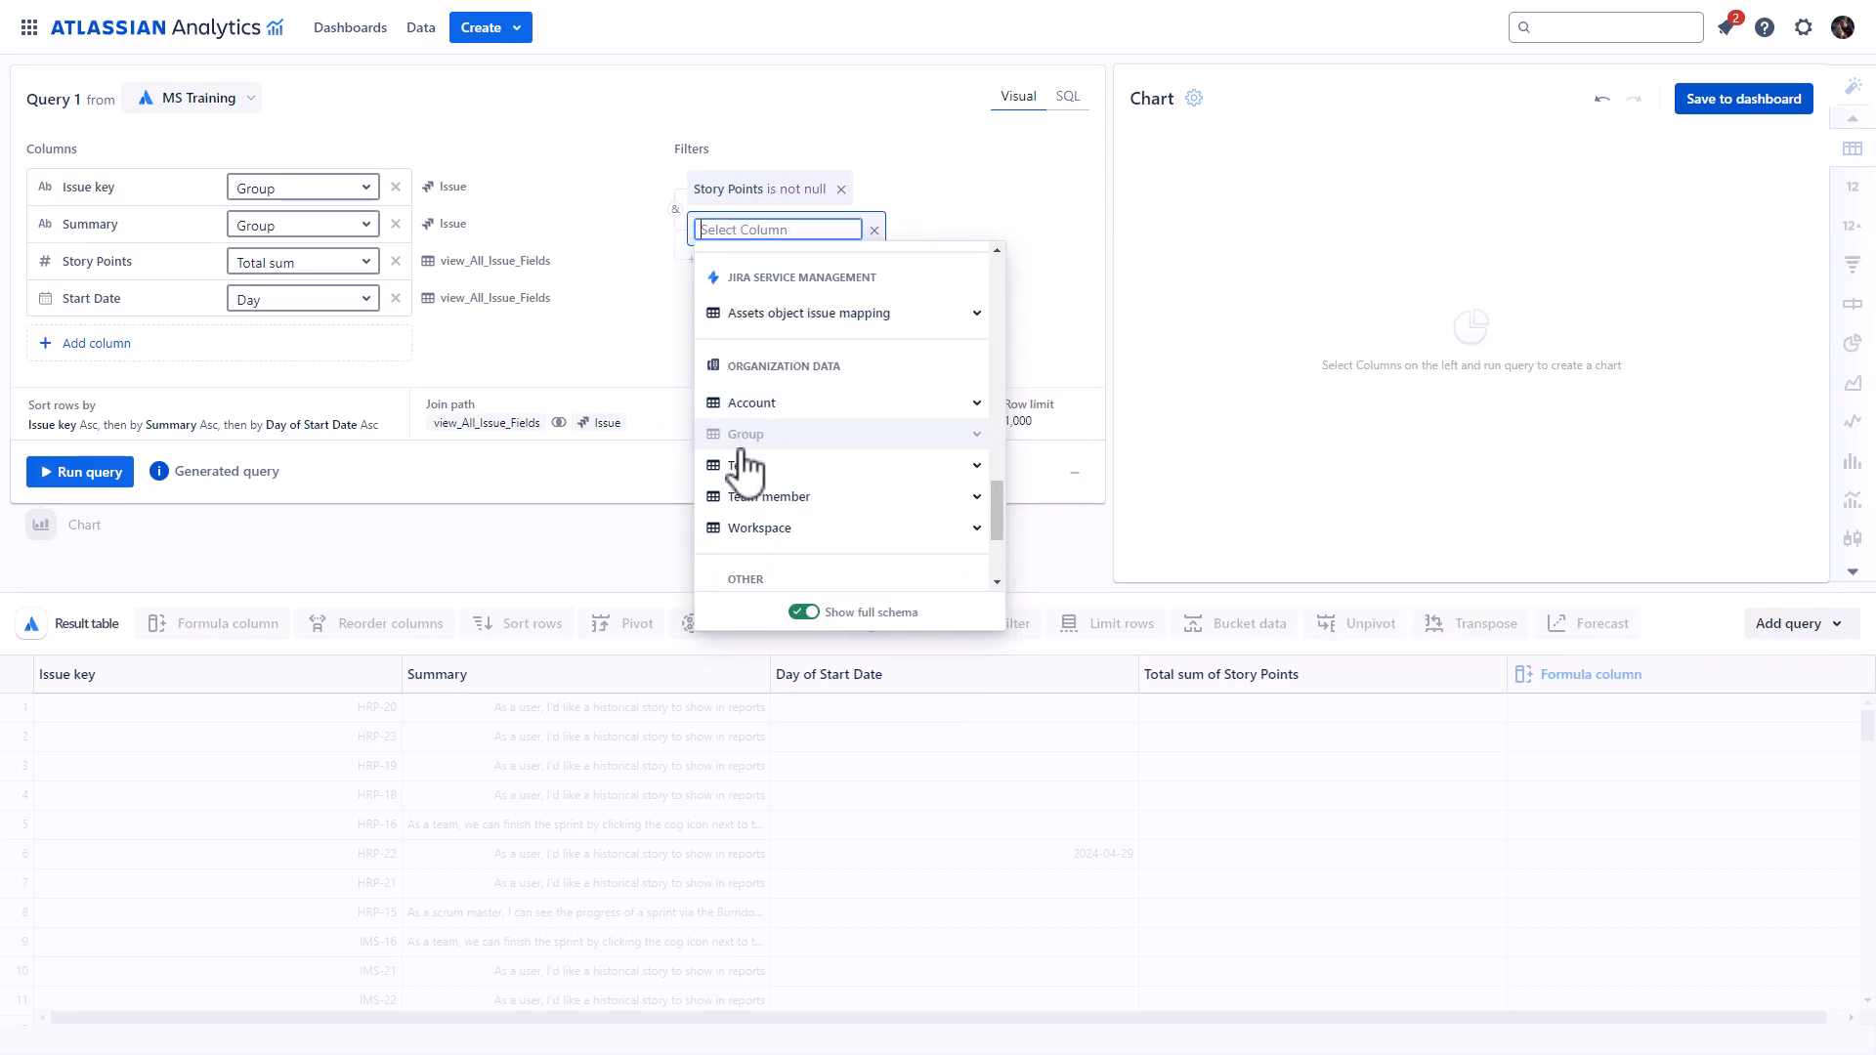
pyautogui.click(757, 463)
pyautogui.scroll(-1, 767, 488)
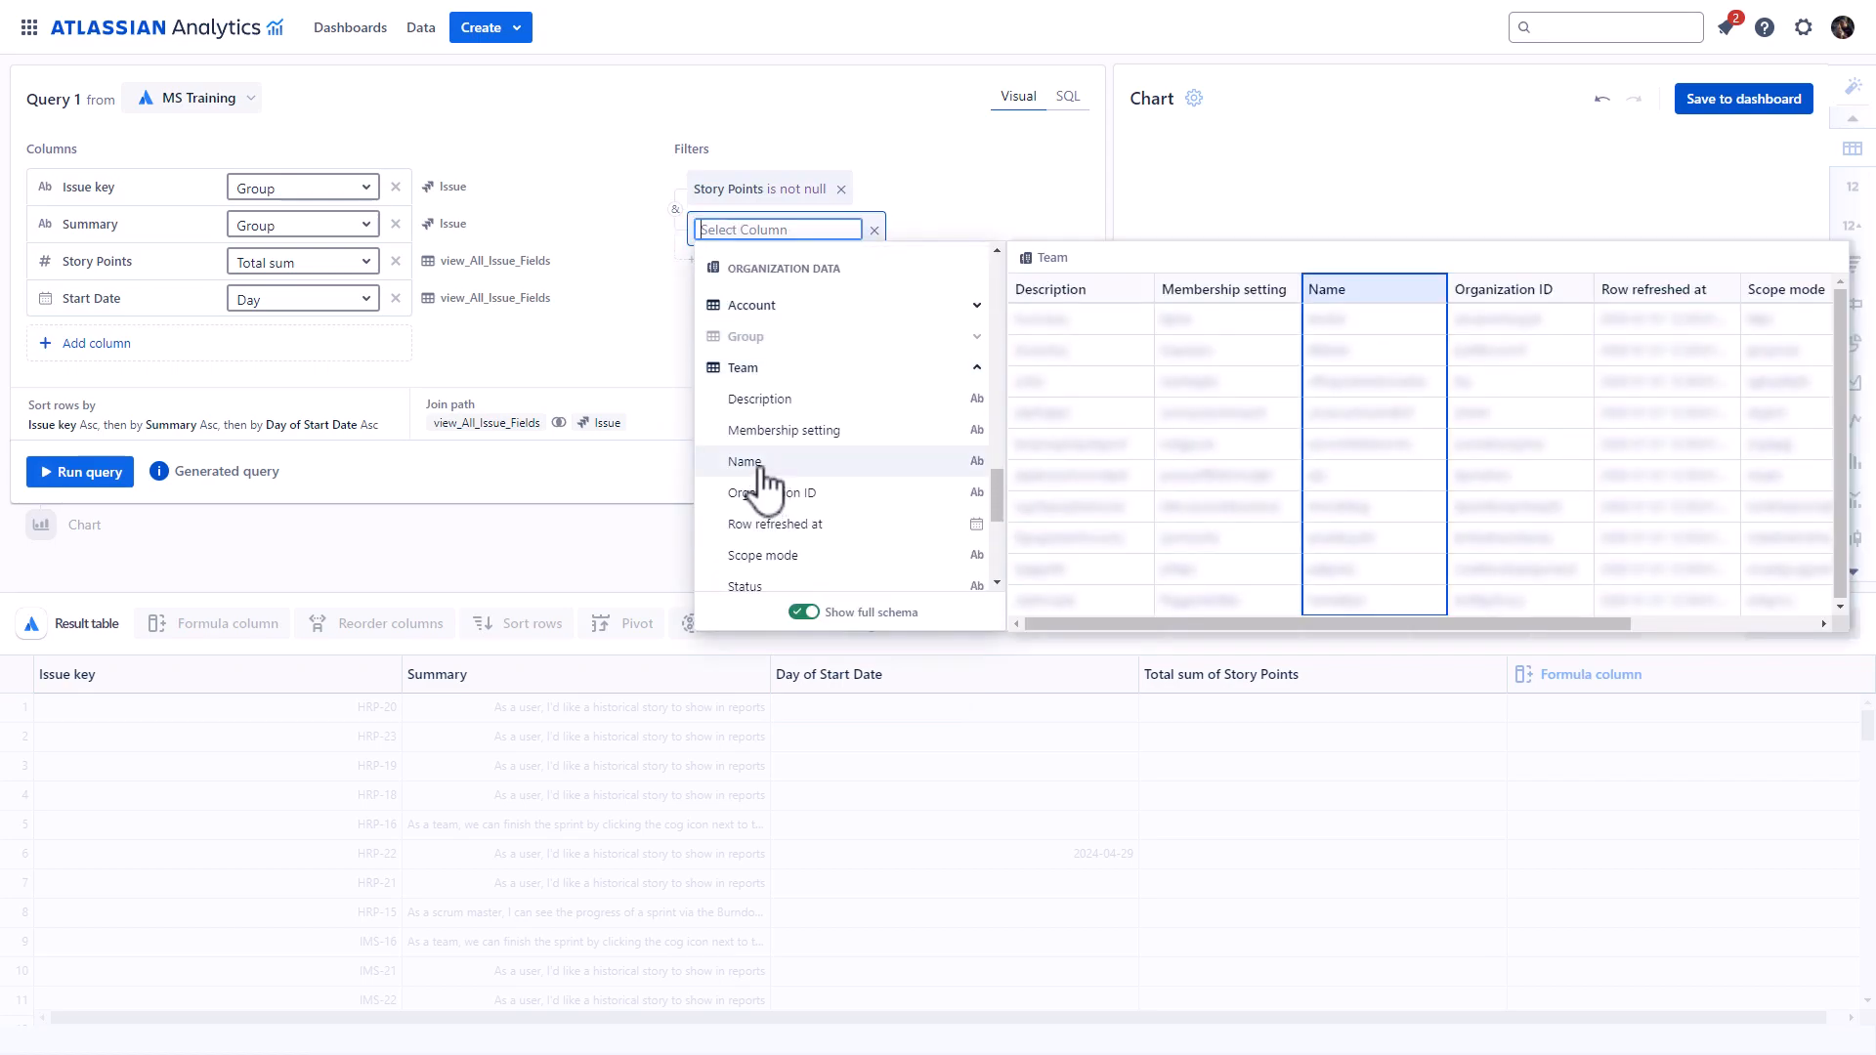
pyautogui.click(762, 465)
pyautogui.click(779, 389)
pyautogui.write('mst')
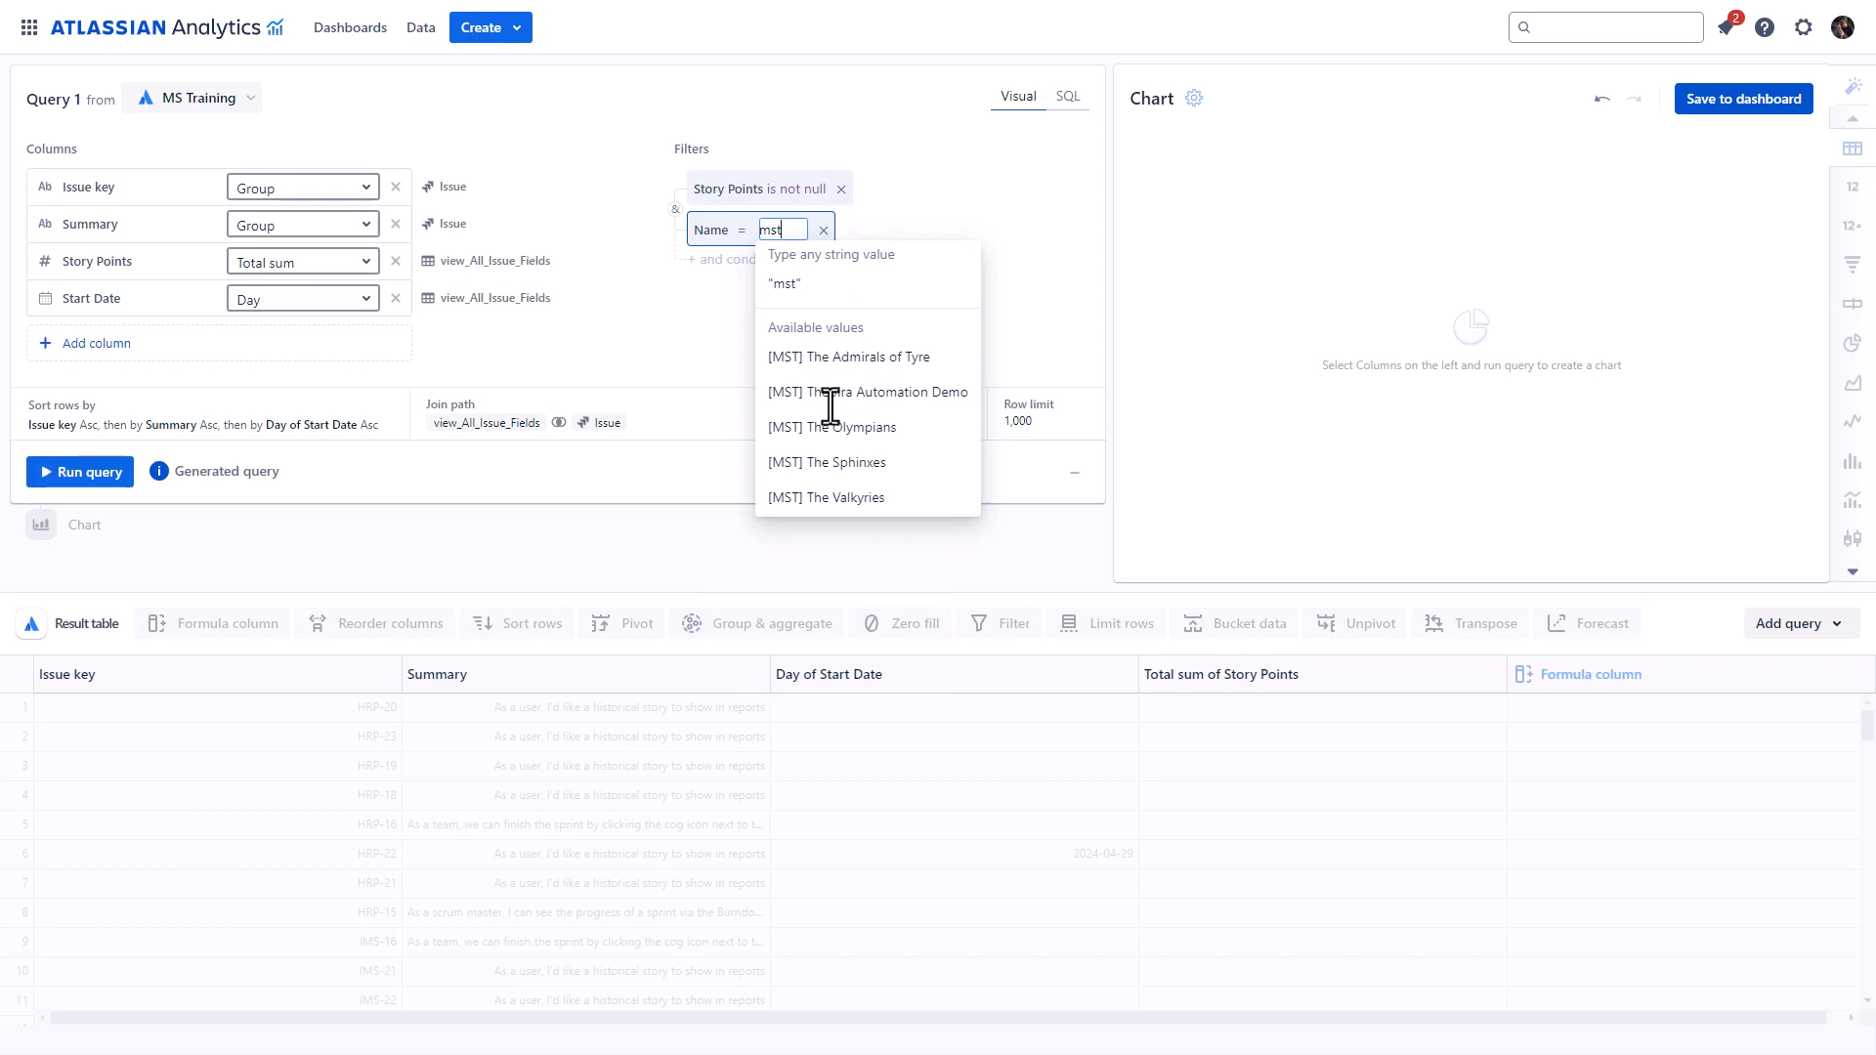
pyautogui.click(833, 427)
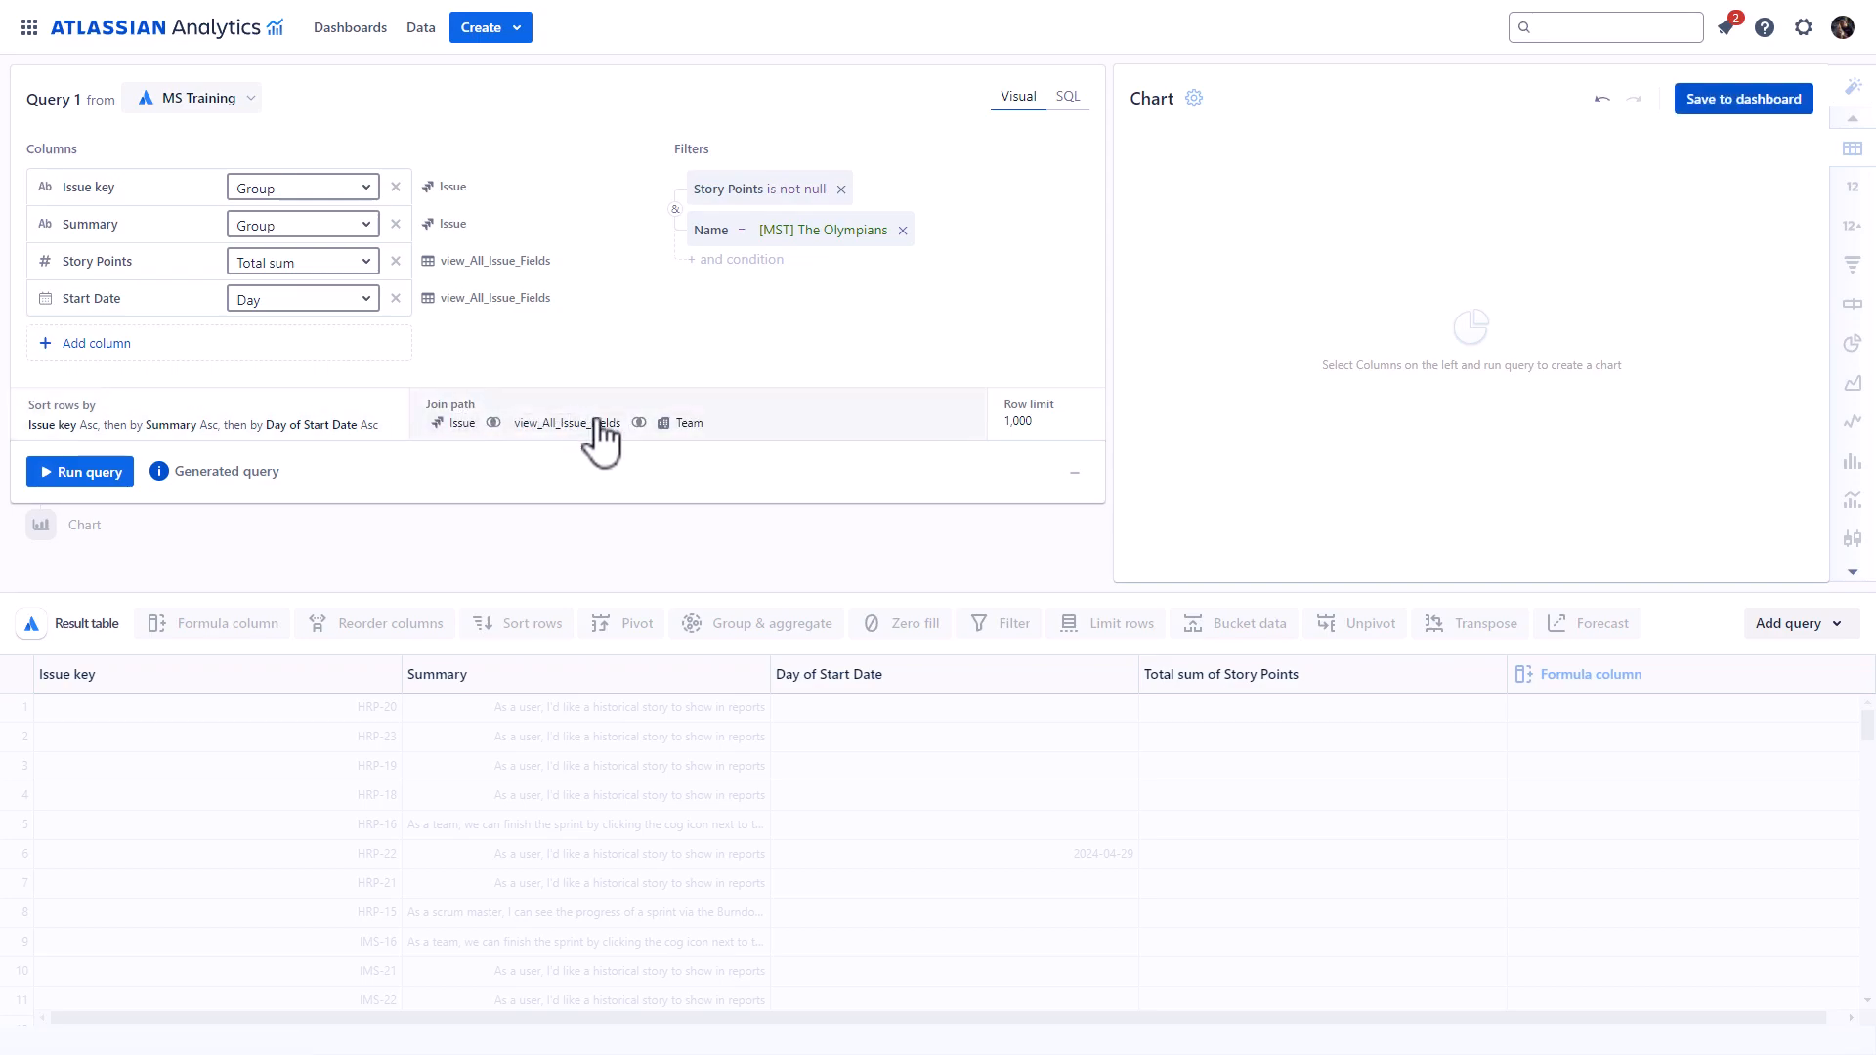
# Examine the query's join path between view_All_Issue_Fields, Issue and Team, and close its details.
pyautogui.click(607, 428)
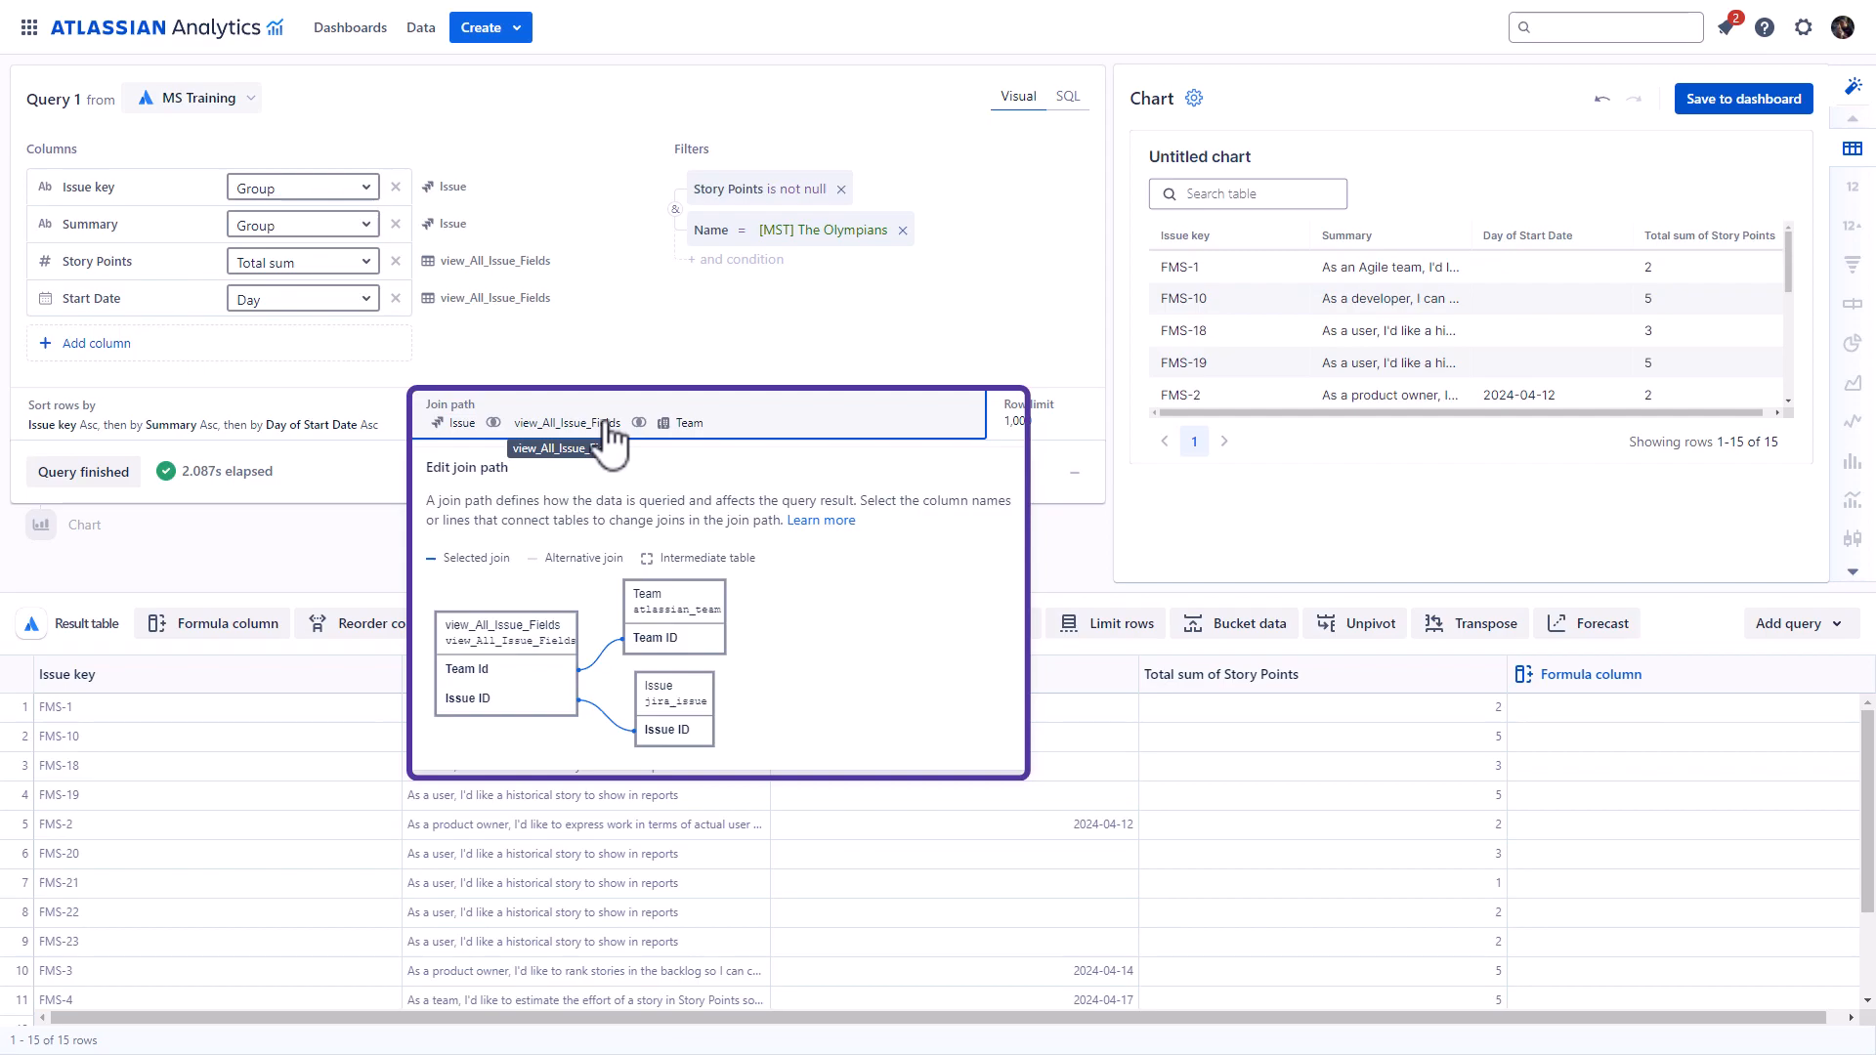
pyautogui.click(344, 537)
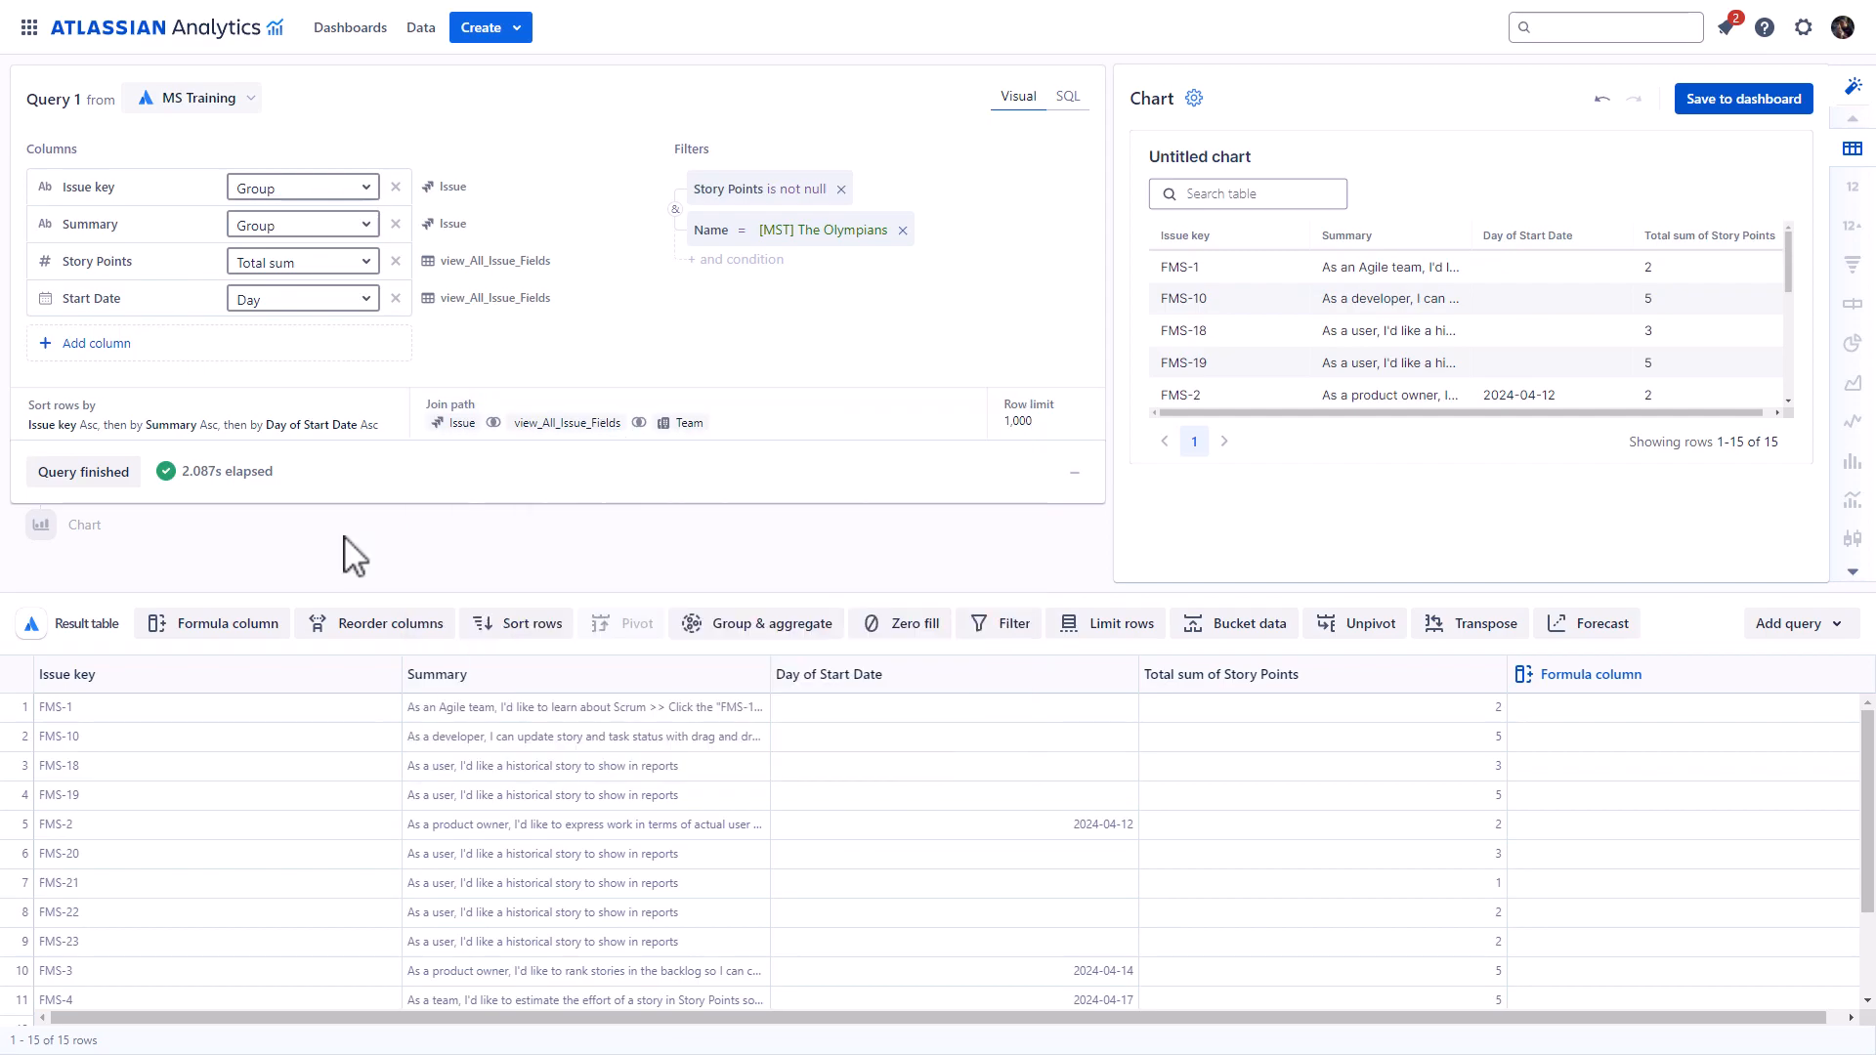